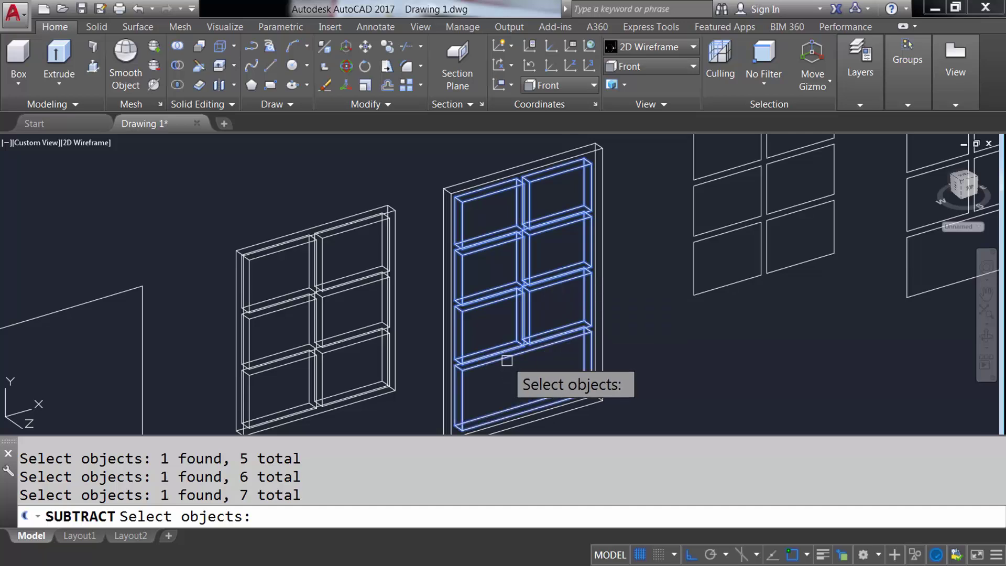
- Finish subtracting the tall frame's pane openings, check it shaded, then return to 2D Wireframe
{"action": "key", "text": "Return"}
{"action": "left_click", "coordinate": [646, 51]}
{"action": "left_click", "coordinate": [637, 139]}
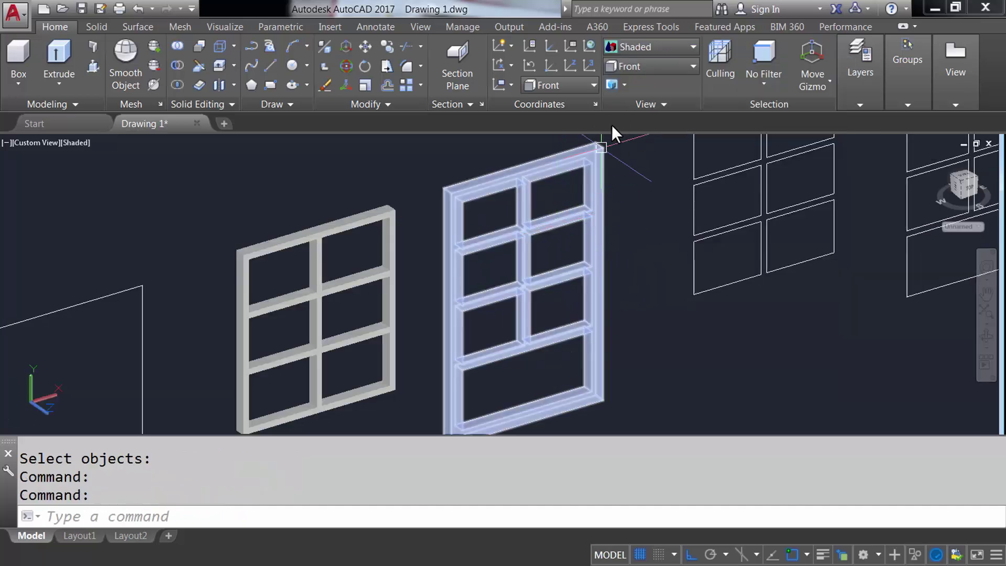
{"action": "left_click", "coordinate": [650, 47]}
{"action": "left_click", "coordinate": [635, 78]}
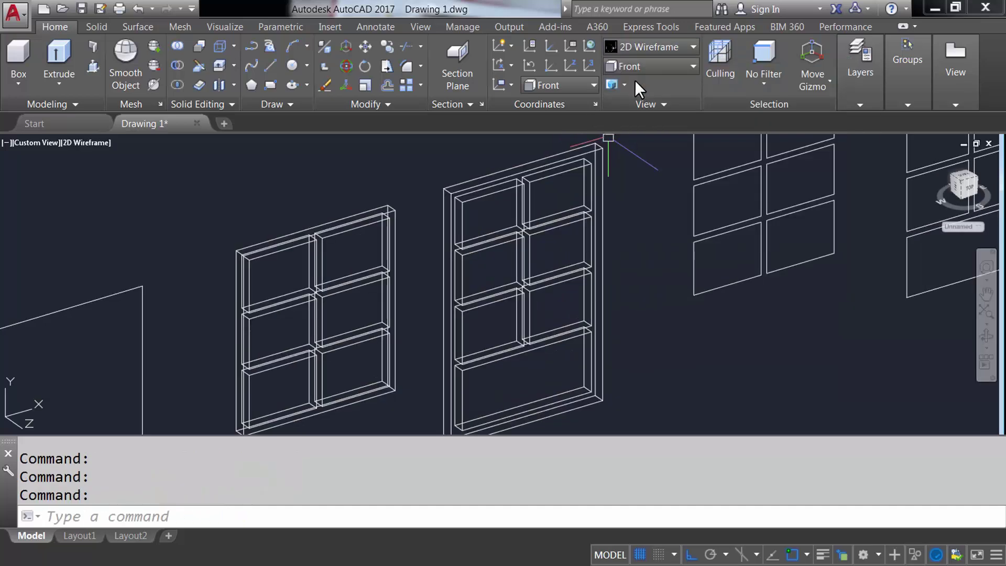
{"action": "scroll", "coordinate": [579, 164], "scroll_direction": "down", "scroll_amount": 3}
{"action": "scroll", "coordinate": [533, 242], "scroll_direction": "up", "scroll_amount": 1}
{"action": "scroll", "coordinate": [601, 313], "scroll_direction": "up", "scroll_amount": 1}
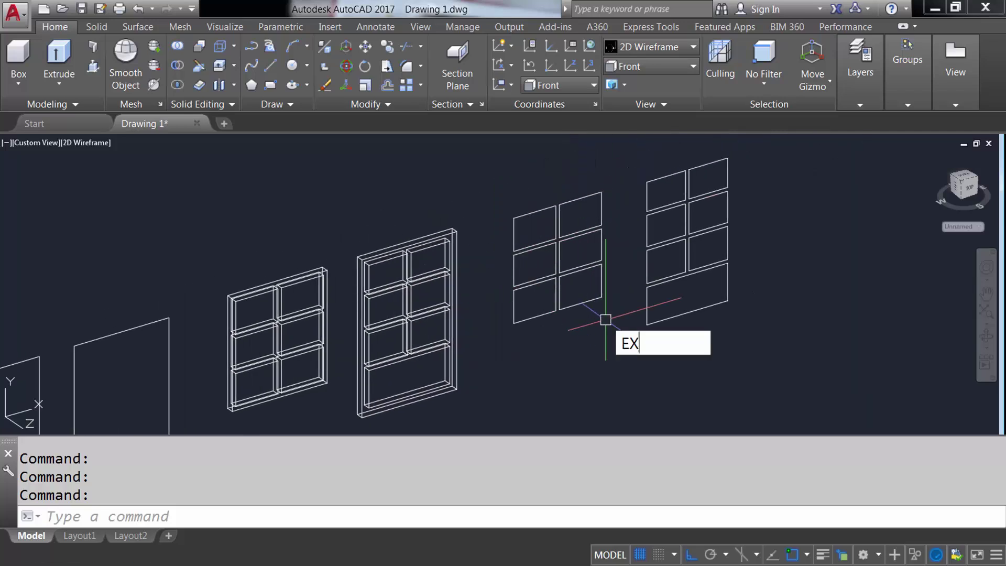
- Extrude the remaining windows' pane outlines 10 units thick
{"action": "type", "text": "TRUDE"}
{"action": "key", "text": "Return"}
{"action": "left_click", "coordinate": [734, 152]}
{"action": "left_click", "coordinate": [603, 325]}
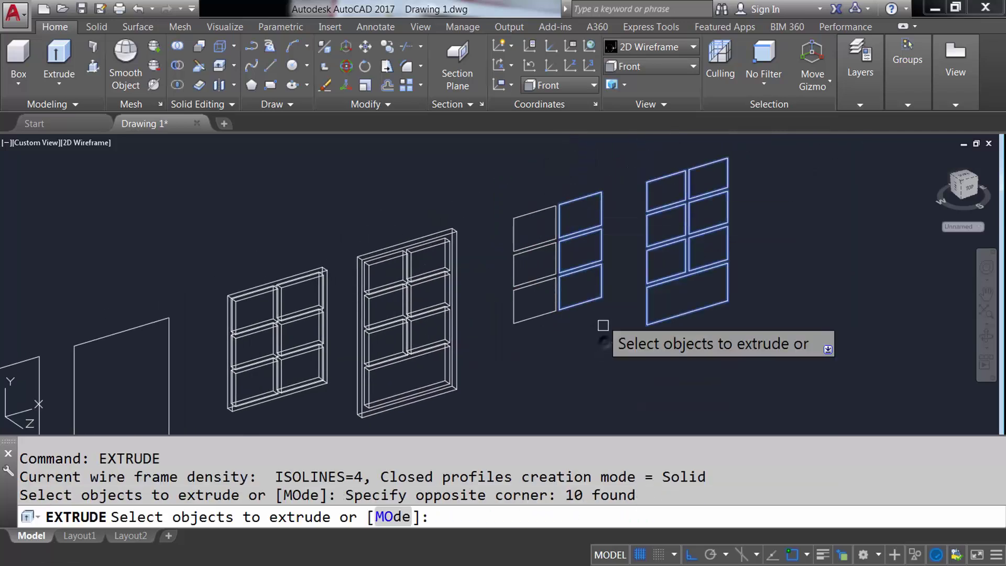
{"action": "left_click", "coordinate": [508, 173]}
{"action": "key", "text": "Return"}
{"action": "type", "text": "10"}
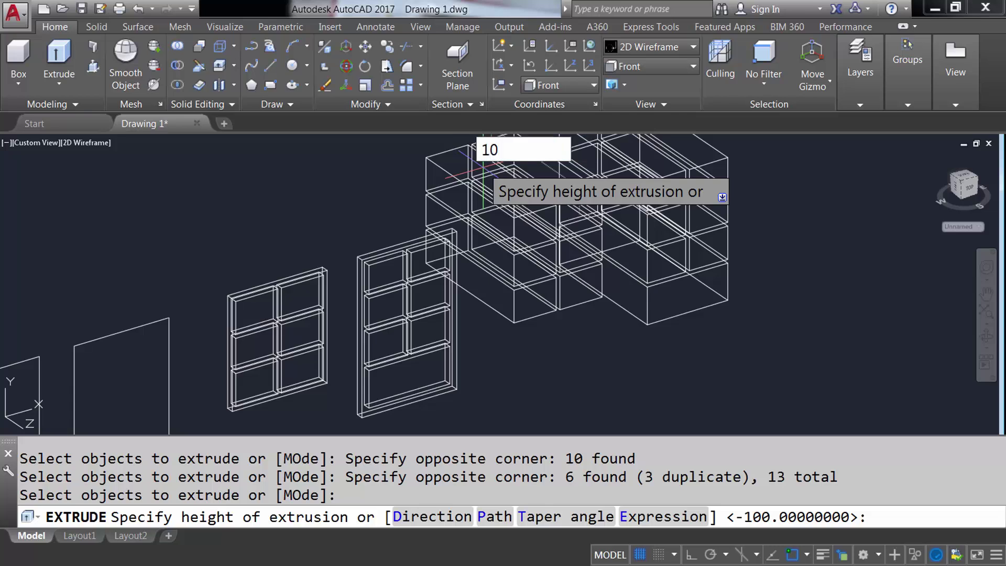
{"action": "key", "text": "Return"}
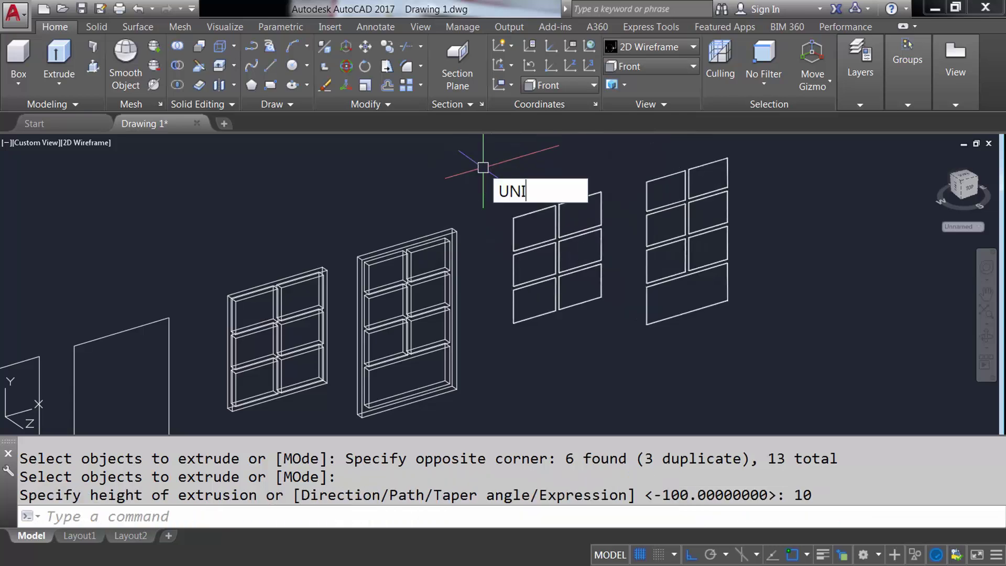
- Union the third window's six extruded panes into a single solid
{"action": "key", "text": "Return"}
{"action": "left_click", "coordinate": [509, 189]}
{"action": "left_click", "coordinate": [610, 333]}
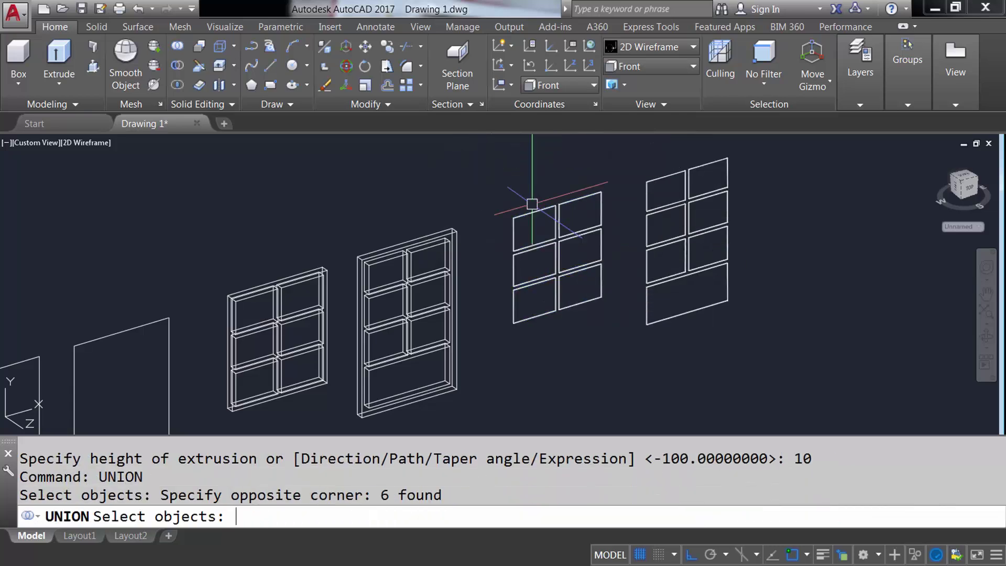
{"action": "type", "text": "UNION"}
{"action": "key", "text": "Return"}
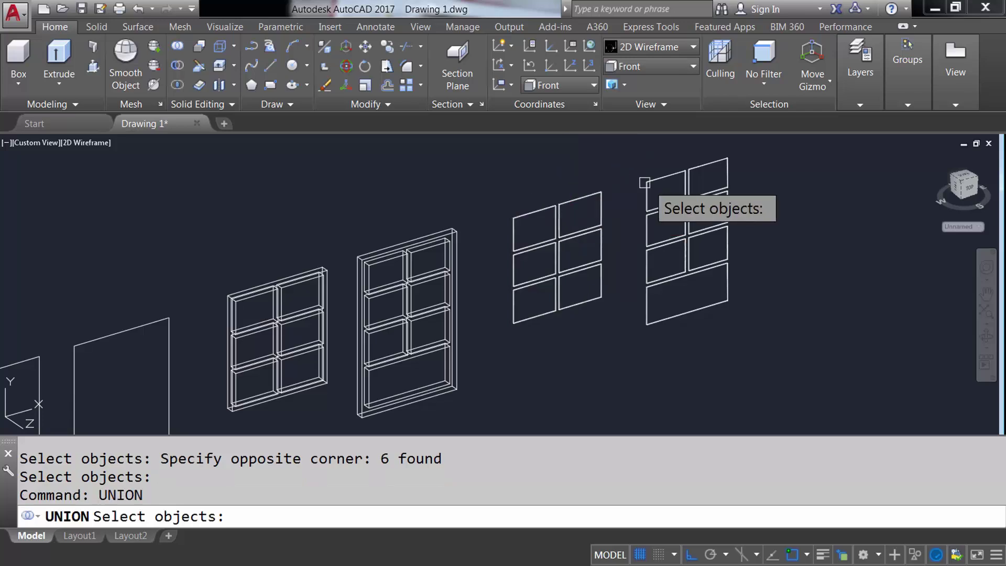
{"action": "left_click", "coordinate": [739, 223]}
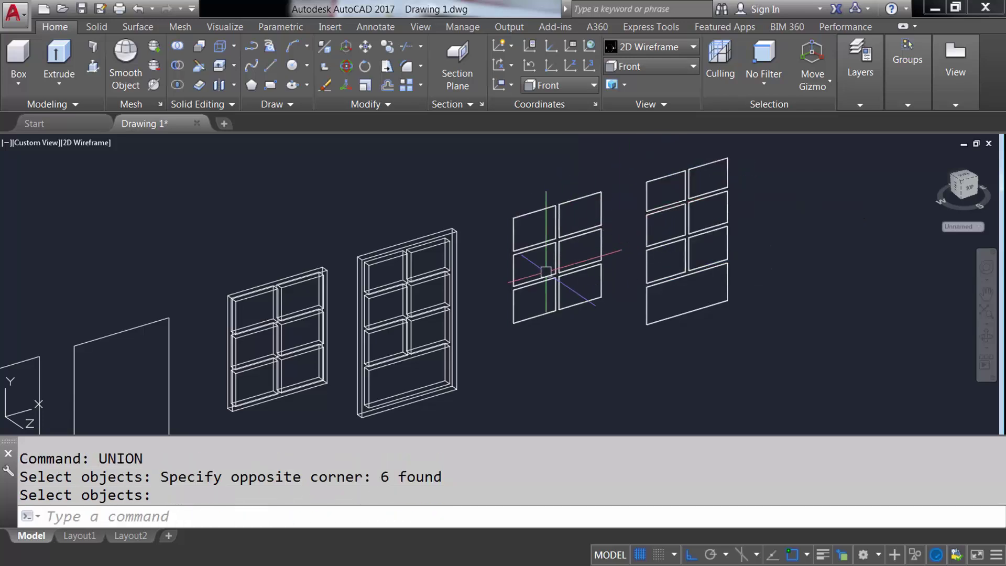
{"action": "middle_click_drag", "start_coordinate": [497, 276], "coordinate": [577, 266]}
{"action": "type", "text": "M"}
{"action": "key", "text": "Return"}
- Move the joined pane block so its corner snaps to its frame's matching corner
{"action": "left_click", "coordinate": [591, 315]}
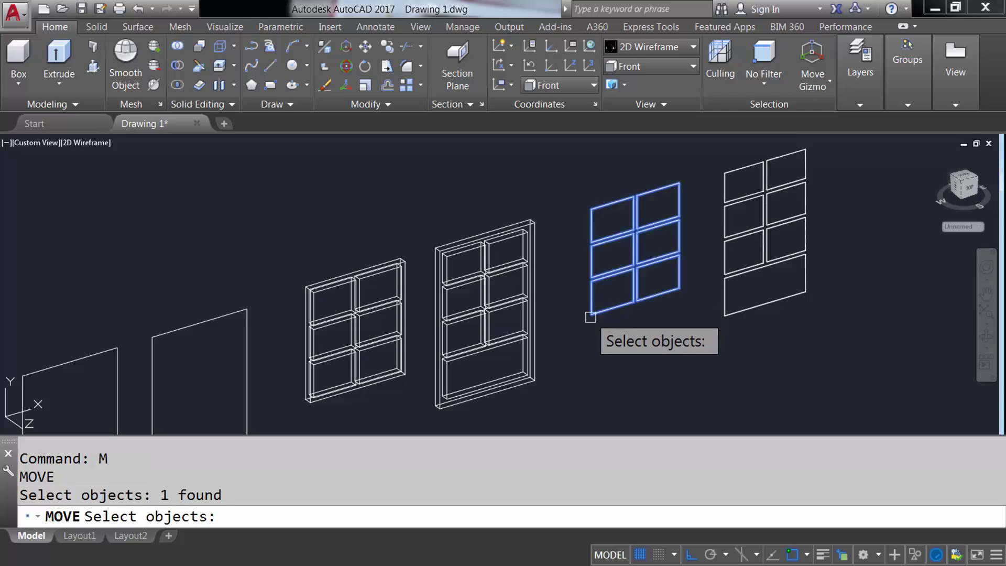
{"action": "scroll", "coordinate": [591, 315], "scroll_direction": "up", "scroll_amount": 2}
{"action": "scroll", "coordinate": [591, 314], "scroll_direction": "up", "scroll_amount": 5}
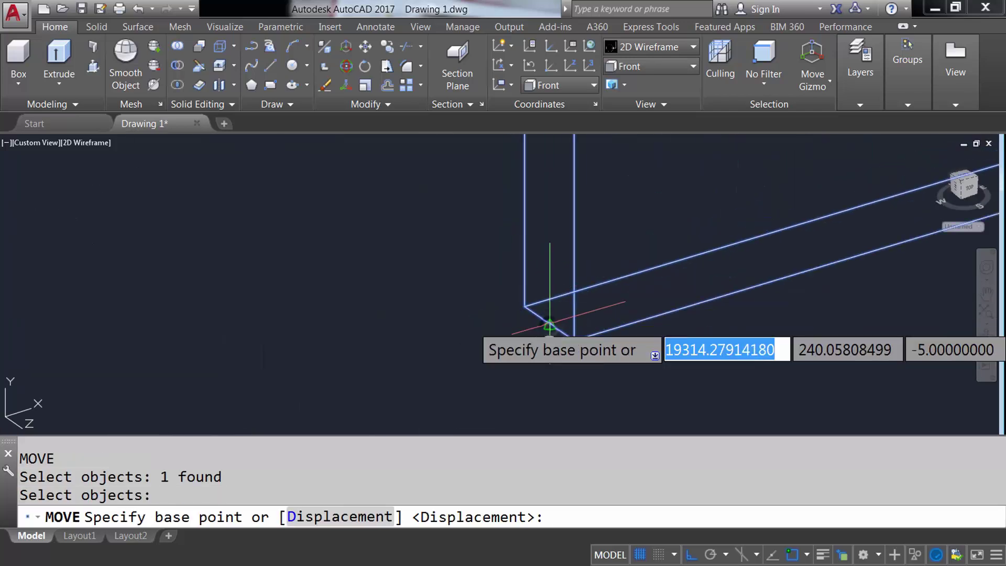
{"action": "left_click", "coordinate": [619, 270]}
{"action": "scroll", "coordinate": [619, 270], "scroll_direction": "down", "scroll_amount": 5}
{"action": "scroll", "coordinate": [263, 348], "scroll_direction": "up", "scroll_amount": 4}
{"action": "scroll", "coordinate": [459, 270], "scroll_direction": "up", "scroll_amount": 2}
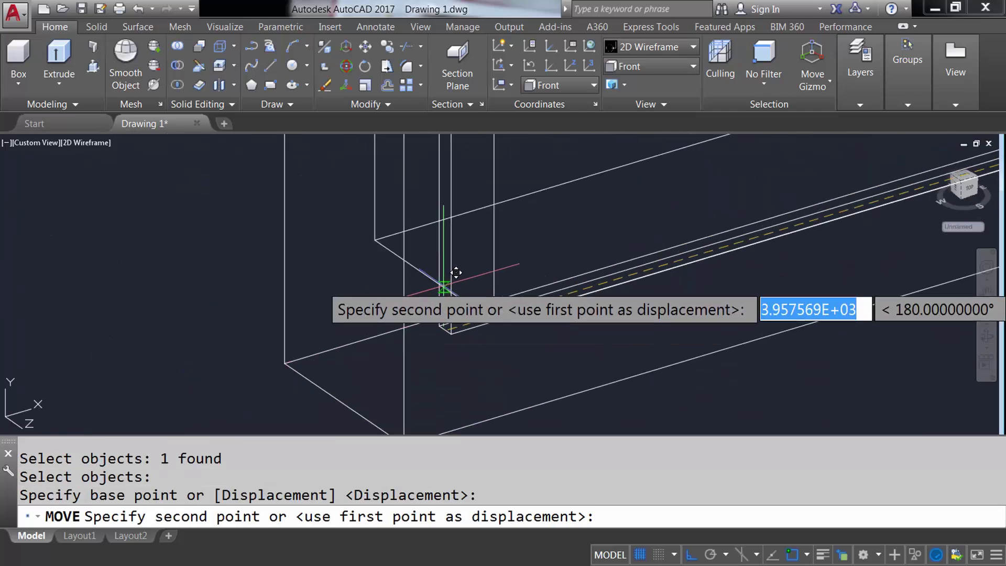
{"action": "left_click", "coordinate": [434, 280]}
{"action": "scroll", "coordinate": [435, 280], "scroll_direction": "down", "scroll_amount": 5}
{"action": "scroll", "coordinate": [247, 301], "scroll_direction": "down", "scroll_amount": 2}
{"action": "scroll", "coordinate": [524, 199], "scroll_direction": "up", "scroll_amount": 3}
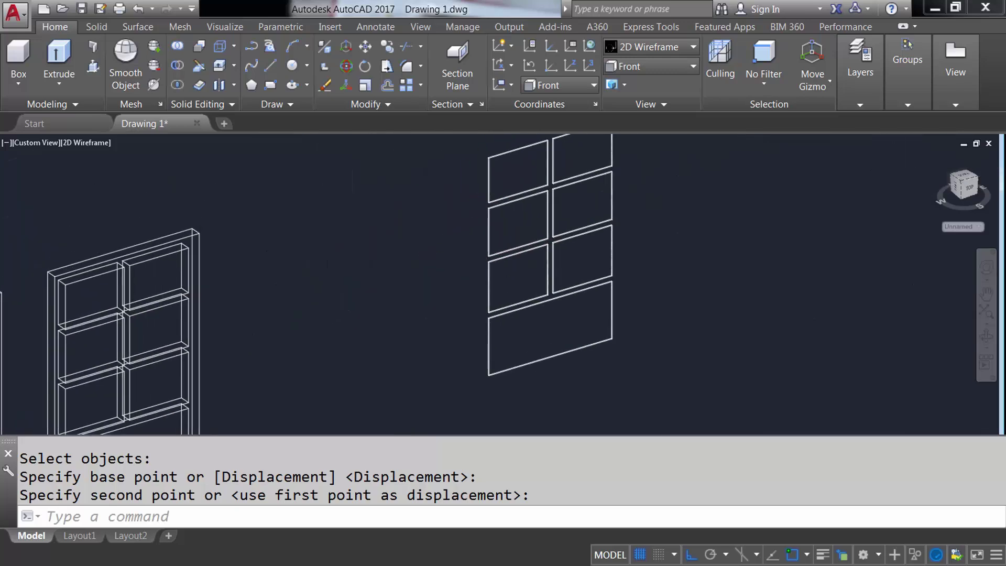
- Move the tall window's panes into the tall frame, corner to corner
{"action": "left_click", "coordinate": [570, 304]}
{"action": "left_click", "coordinate": [547, 283]}
{"action": "key", "text": "Return"}
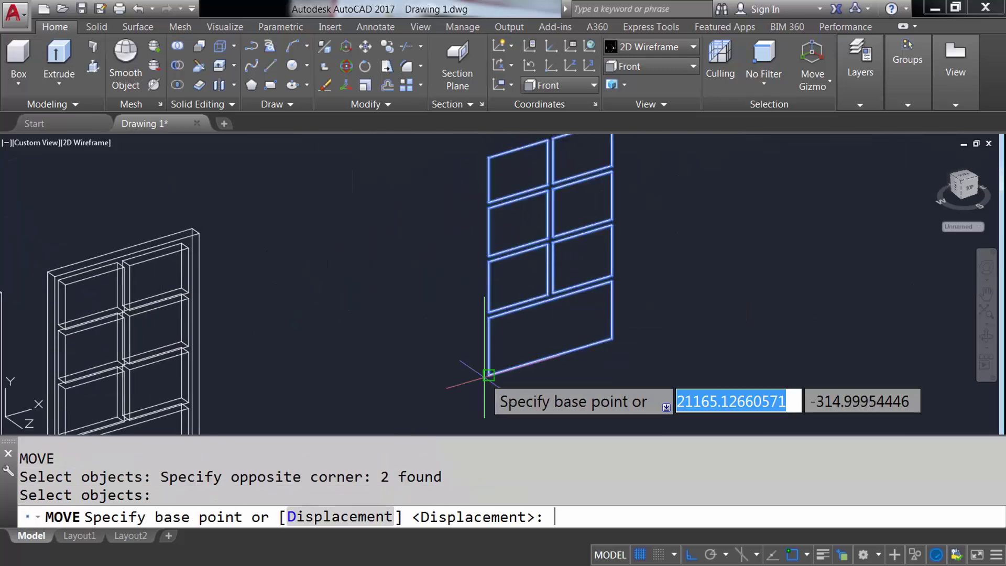
{"action": "scroll", "coordinate": [488, 367], "scroll_direction": "up", "scroll_amount": 3}
{"action": "scroll", "coordinate": [490, 360], "scroll_direction": "up", "scroll_amount": 2}
{"action": "left_click", "coordinate": [479, 349]}
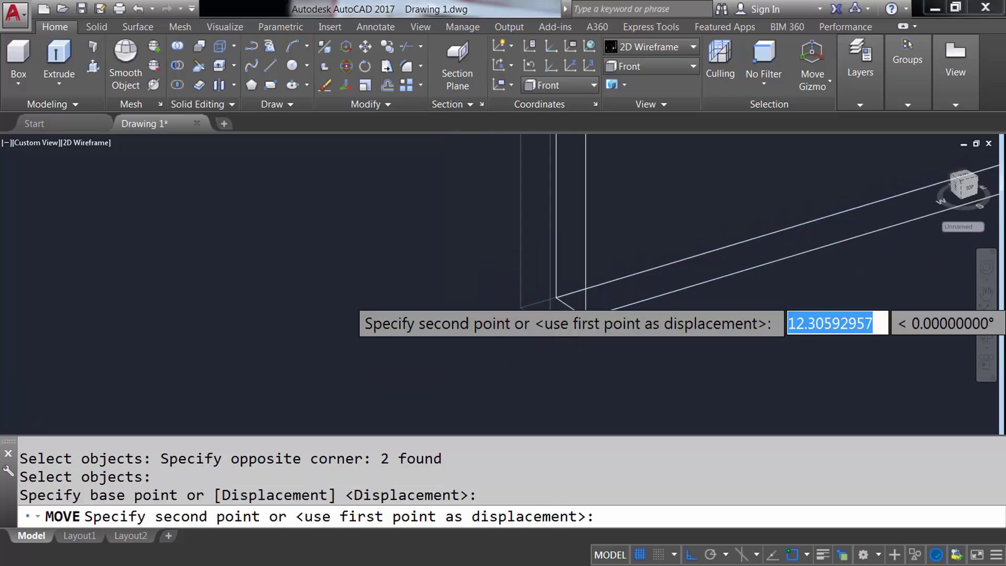
{"action": "scroll", "coordinate": [461, 325], "scroll_direction": "down", "scroll_amount": 3}
{"action": "scroll", "coordinate": [418, 330], "scroll_direction": "up", "scroll_amount": 1}
{"action": "scroll", "coordinate": [430, 315], "scroll_direction": "up", "scroll_amount": 3}
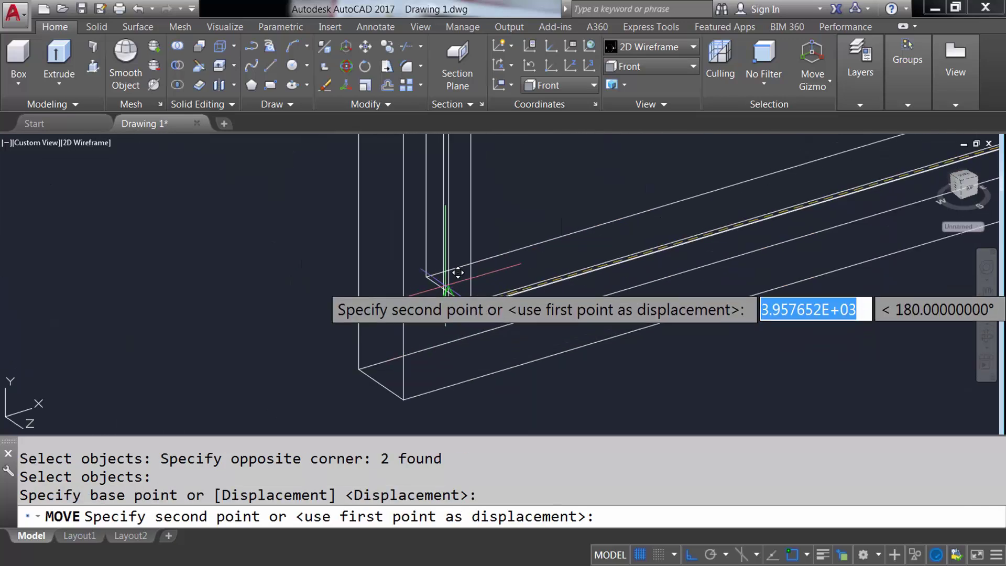
{"action": "left_click", "coordinate": [428, 304]}
{"action": "scroll", "coordinate": [414, 320], "scroll_direction": "down", "scroll_amount": 3}
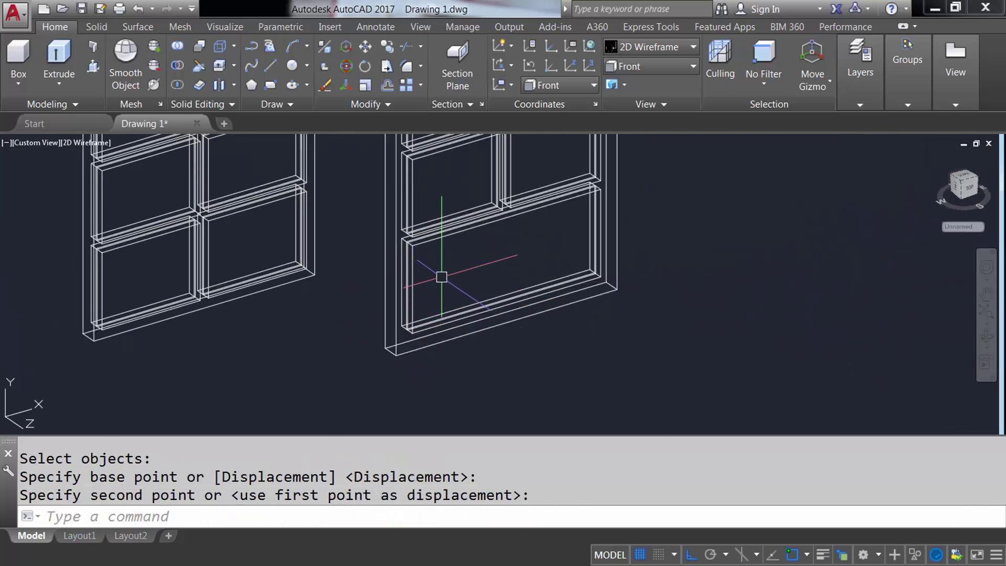
{"action": "scroll", "coordinate": [419, 273], "scroll_direction": "down", "scroll_amount": 3}
{"action": "middle_click_drag", "start_coordinate": [393, 238], "coordinate": [429, 285]}
{"action": "type", "text": "UNION"}
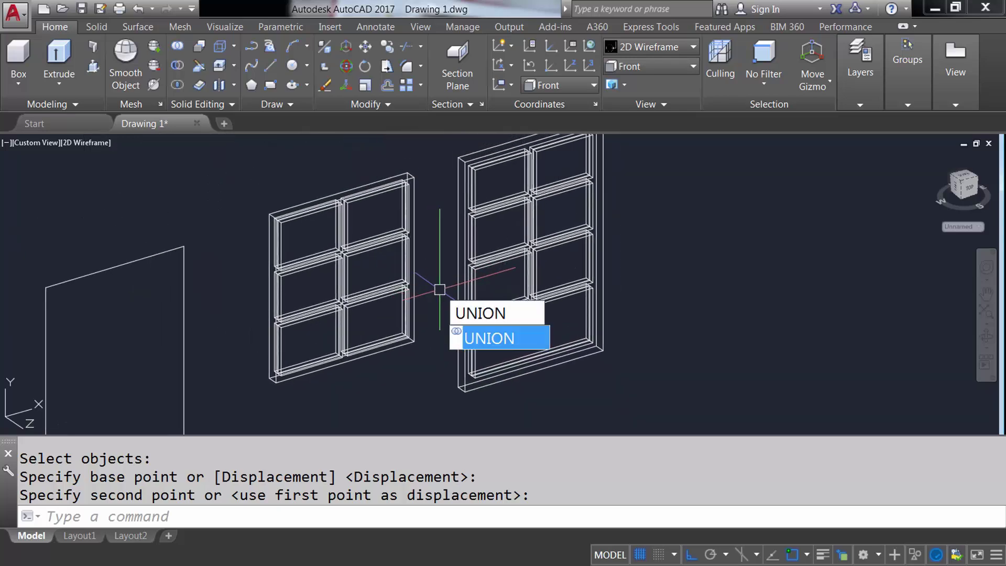
- Union the tall window's frame parts into one solid and view it shaded
{"action": "key", "text": "Return"}
{"action": "left_click", "coordinate": [503, 391]}
{"action": "left_click", "coordinate": [452, 363]}
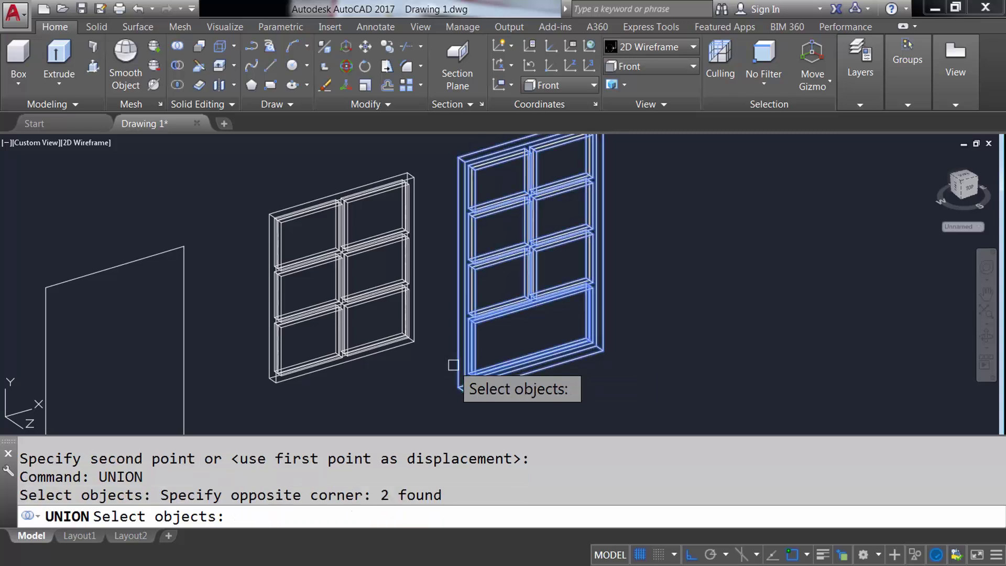
{"action": "key", "text": "Return"}
{"action": "left_click", "coordinate": [649, 47]}
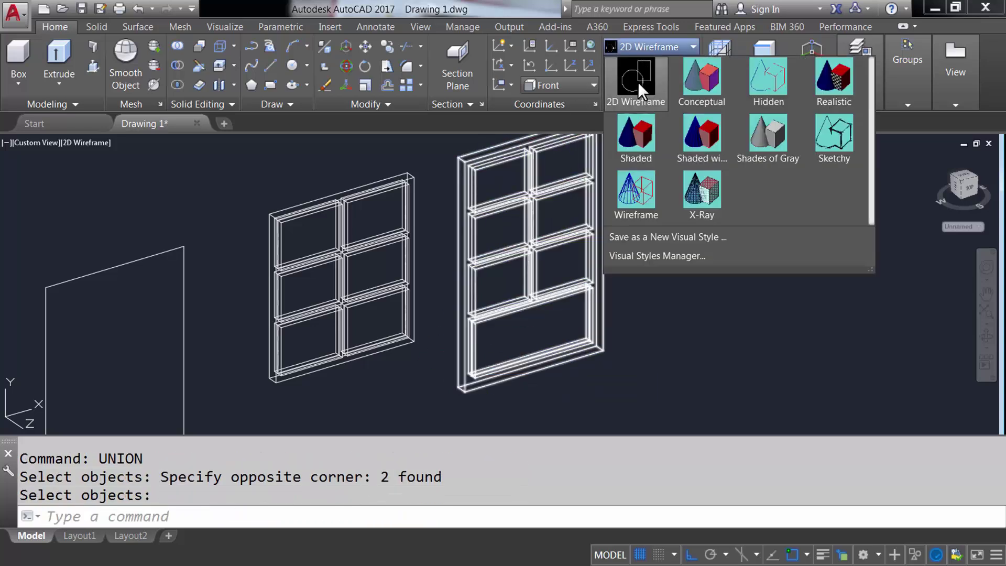
{"action": "left_click", "coordinate": [635, 133]}
- Put both windows' glass panes on the Glass layer
{"action": "left_click", "coordinate": [503, 182]}
{"action": "left_click", "coordinate": [379, 215]}
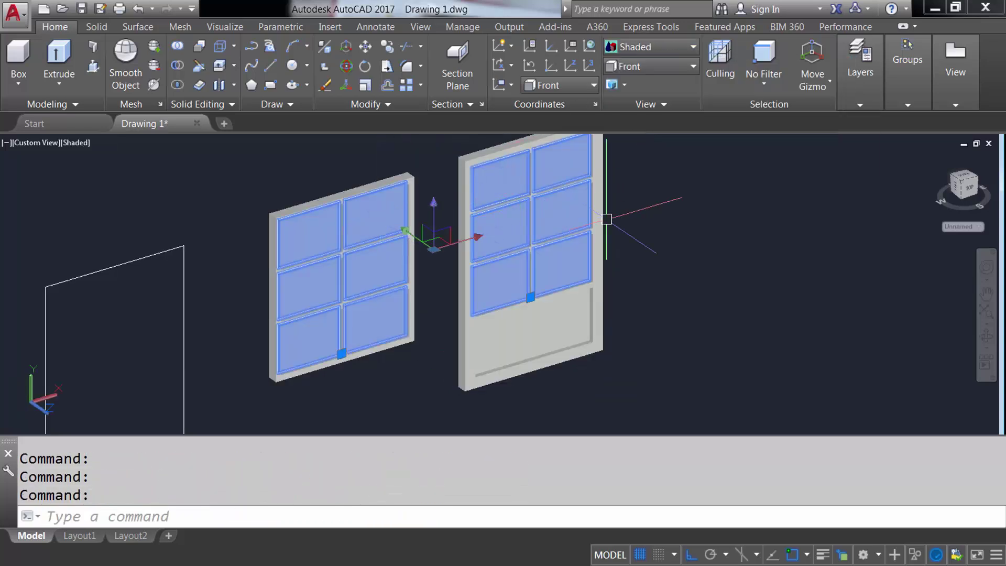
{"action": "left_click", "coordinate": [844, 102]}
{"action": "left_click", "coordinate": [942, 124]}
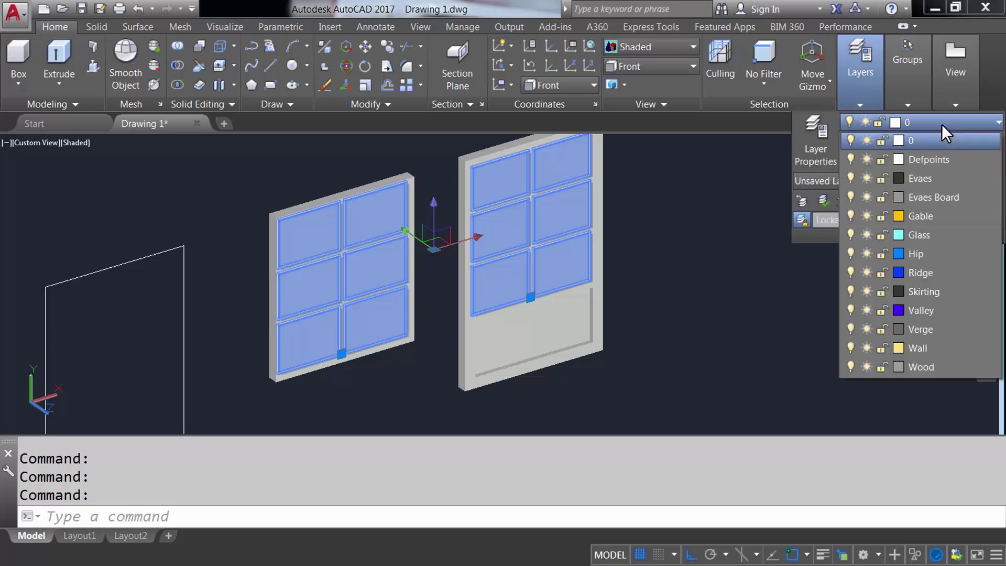
{"action": "left_click", "coordinate": [921, 232]}
{"action": "key", "text": "Escape"}
- Put the tall and six-pane window frames on the Wood layer
{"action": "left_click", "coordinate": [597, 338]}
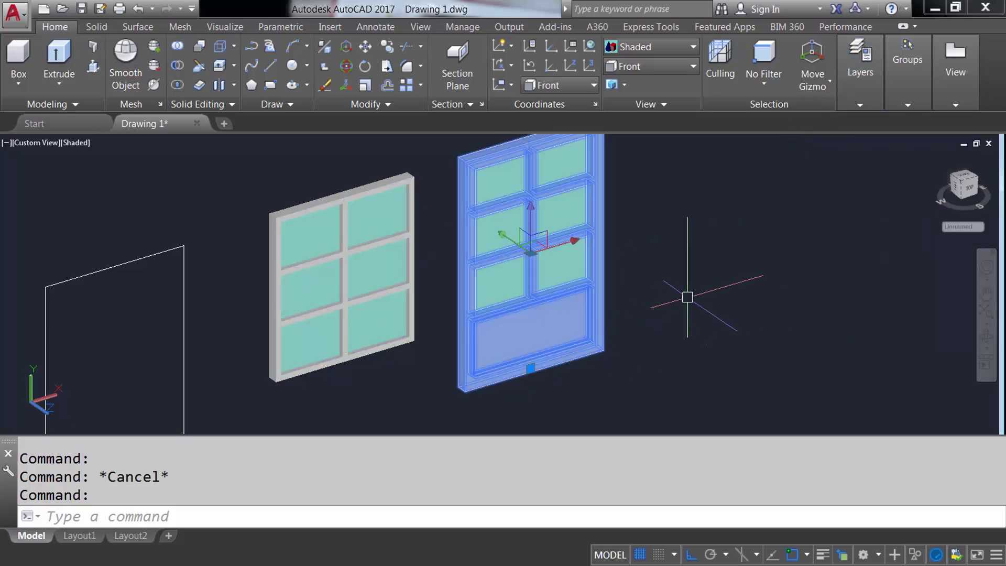
{"action": "left_click", "coordinate": [848, 103]}
{"action": "left_click", "coordinate": [951, 123]}
{"action": "left_click", "coordinate": [920, 367]}
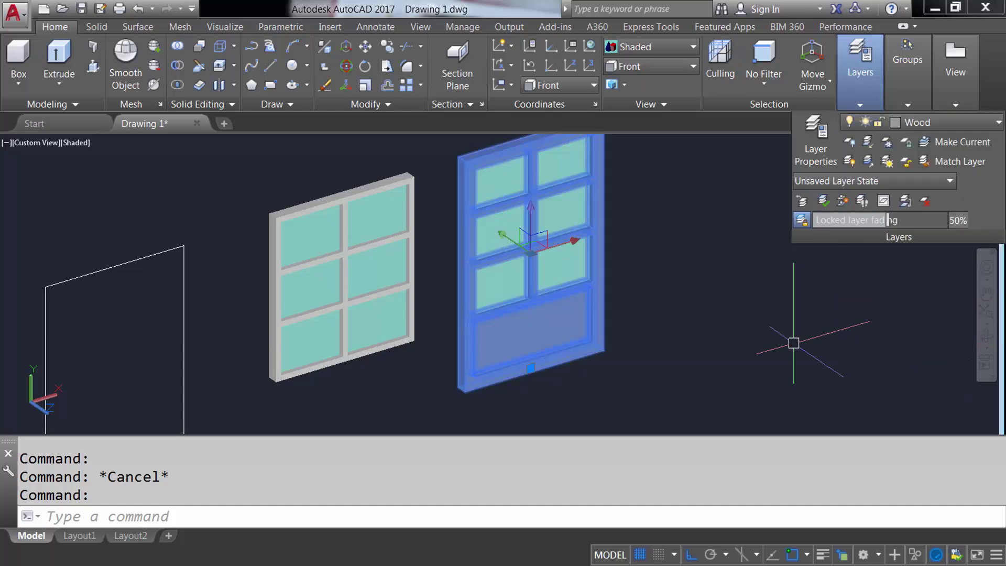
{"action": "key", "text": "Escape"}
{"action": "left_click", "coordinate": [382, 197]}
{"action": "left_click", "coordinate": [415, 238]}
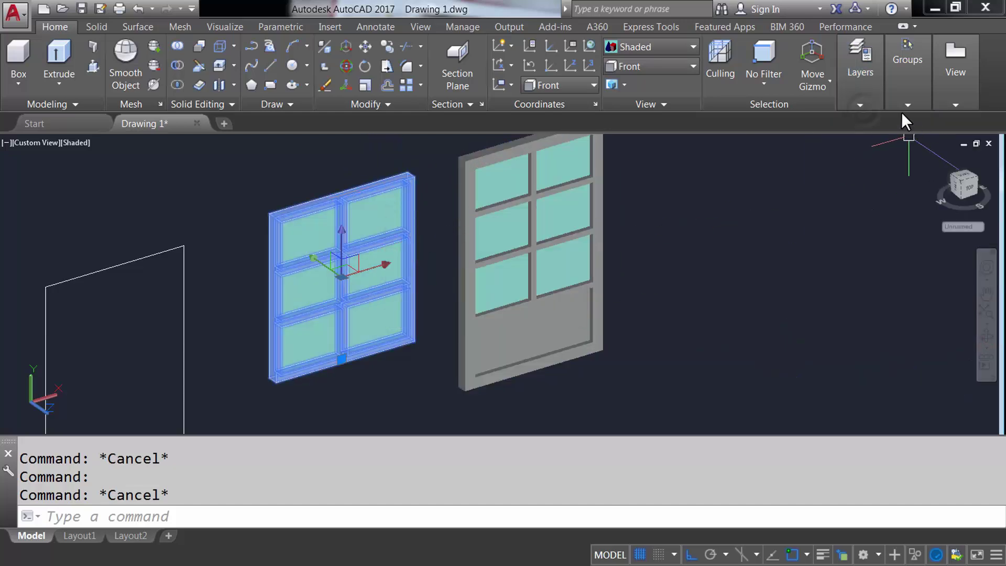
{"action": "left_click", "coordinate": [860, 105]}
{"action": "left_click", "coordinate": [941, 122]}
{"action": "left_click", "coordinate": [920, 366]}
{"action": "key", "text": "Escape"}
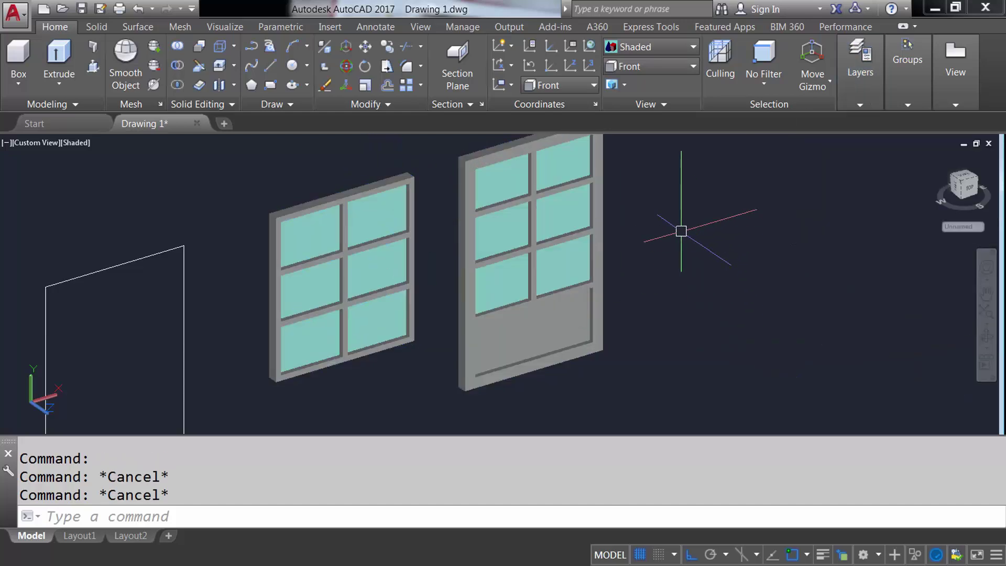
{"action": "scroll", "coordinate": [681, 231], "scroll_direction": "down", "scroll_amount": 3}
- Back in 2D Wireframe, extrude both flat outlines 125 units into panels
{"action": "left_click", "coordinate": [643, 47]}
{"action": "left_click", "coordinate": [635, 94]}
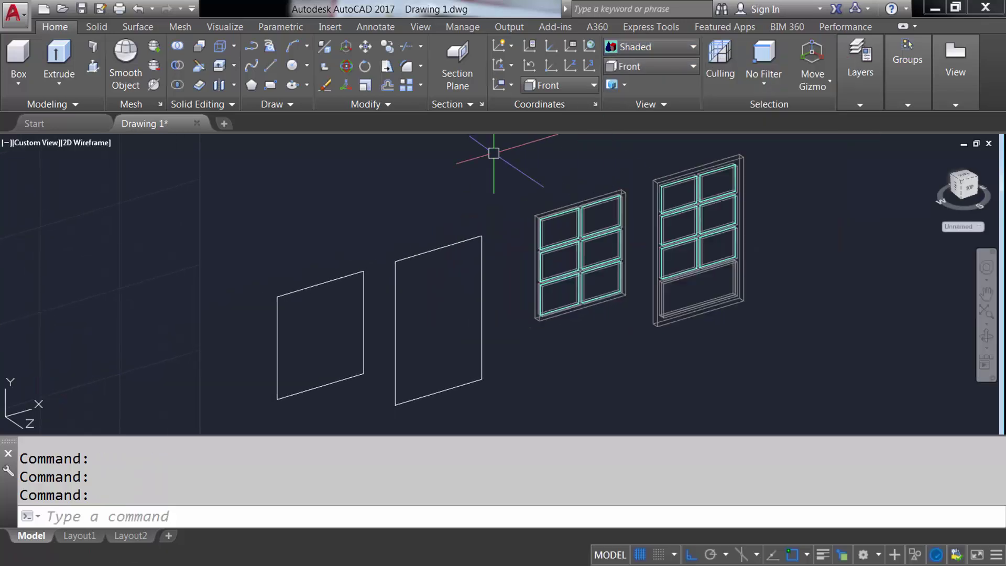
{"action": "type", "text": "EXTRU"}
{"action": "key", "text": "Return"}
{"action": "left_click", "coordinate": [427, 280]}
{"action": "left_click", "coordinate": [303, 217]}
{"action": "key", "text": "Return"}
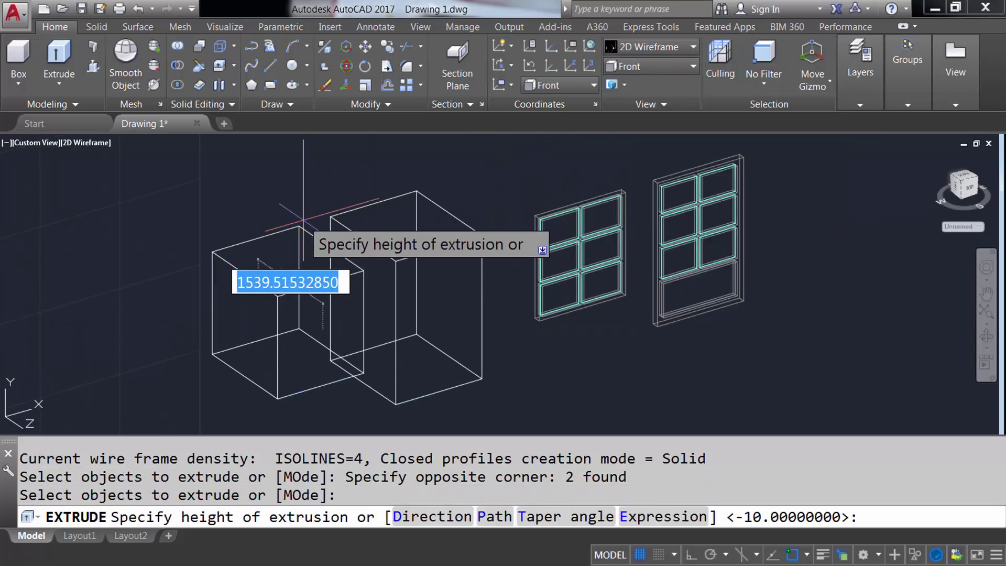
{"action": "key", "text": "Return"}
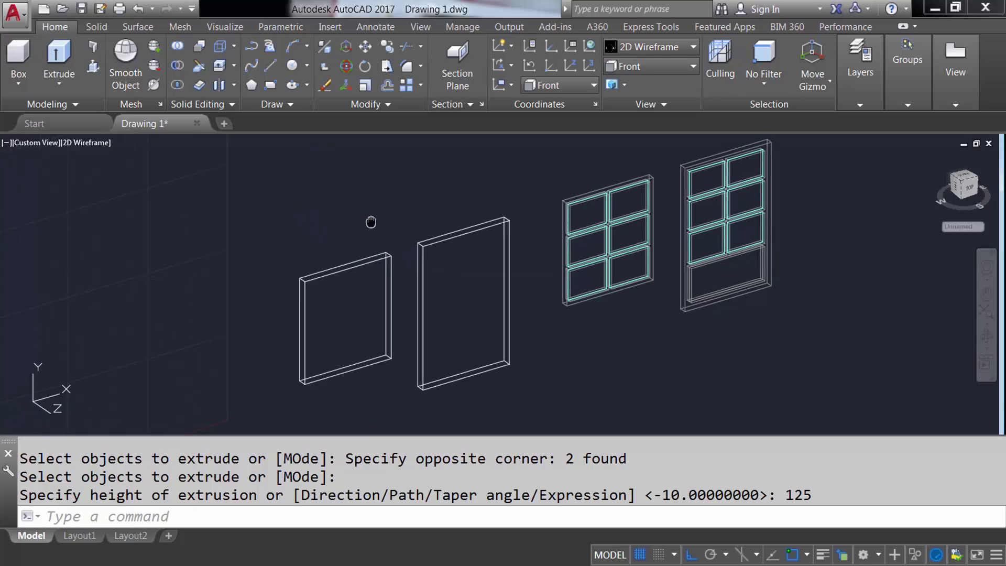
{"action": "middle_click_drag", "start_coordinate": [340, 237], "coordinate": [400, 205]}
- Move the smaller panel into the first window frame, snapping corner to corner
{"action": "key", "text": "Return"}
{"action": "left_click", "coordinate": [331, 304]}
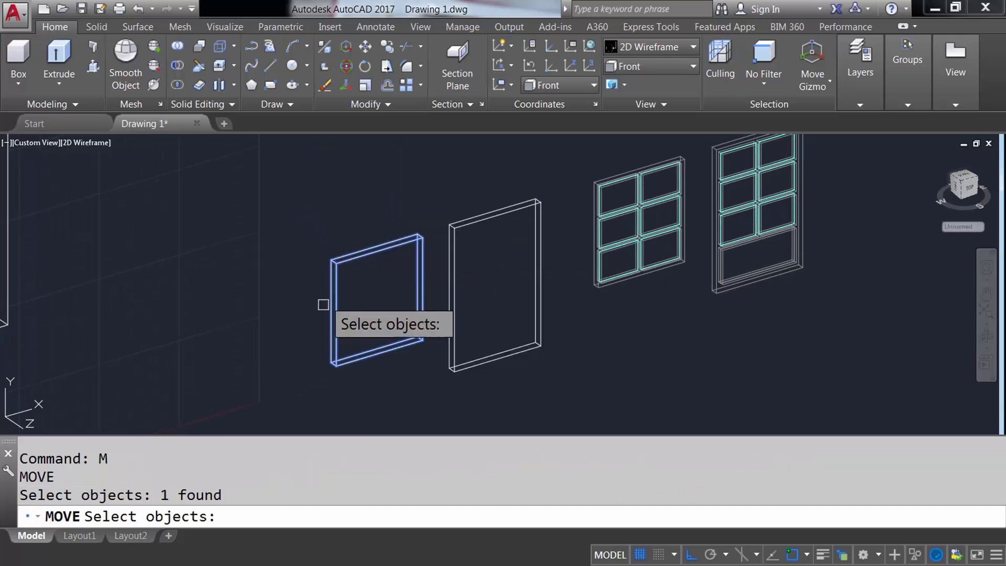
{"action": "scroll", "coordinate": [330, 364], "scroll_direction": "up", "scroll_amount": 5}
{"action": "key", "text": "Return"}
{"action": "left_click", "coordinate": [337, 303]}
{"action": "scroll", "coordinate": [291, 287], "scroll_direction": "down", "scroll_amount": 5}
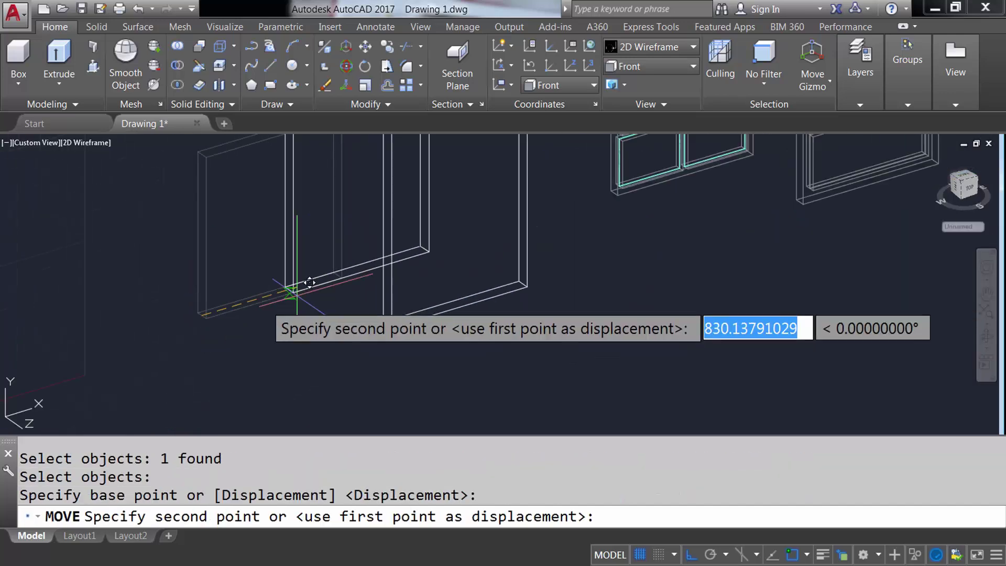
{"action": "scroll", "coordinate": [600, 195], "scroll_direction": "up", "scroll_amount": 5}
{"action": "left_click", "coordinate": [495, 265]}
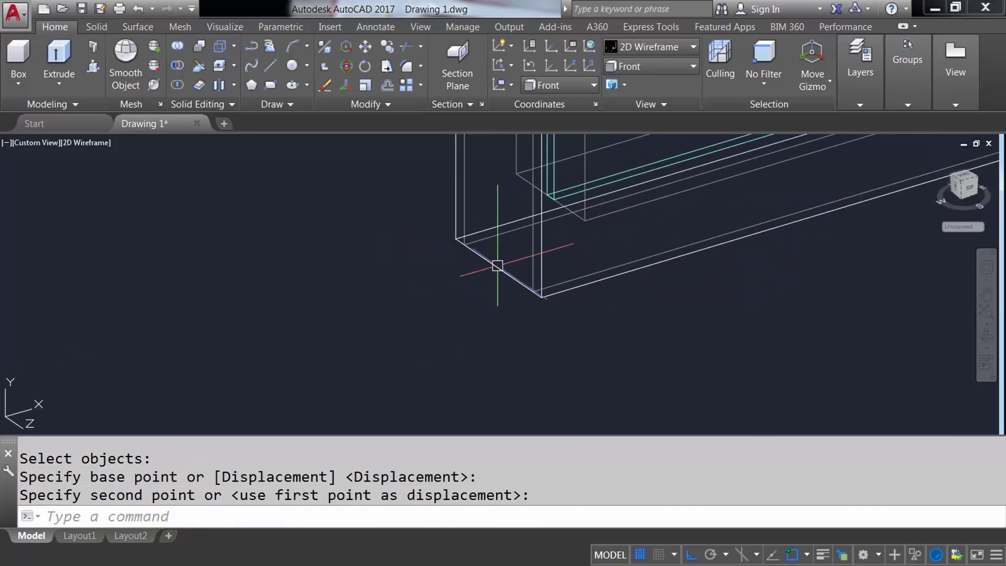
{"action": "scroll", "coordinate": [465, 247], "scroll_direction": "down", "scroll_amount": 5}
{"action": "scroll", "coordinate": [369, 320], "scroll_direction": "down", "scroll_amount": 2}
- Move the second panel into the taller window frame, snapping corner to corner
{"action": "type", "text": "m"}
{"action": "key", "text": "Return"}
{"action": "scroll", "coordinate": [344, 337], "scroll_direction": "up", "scroll_amount": 5}
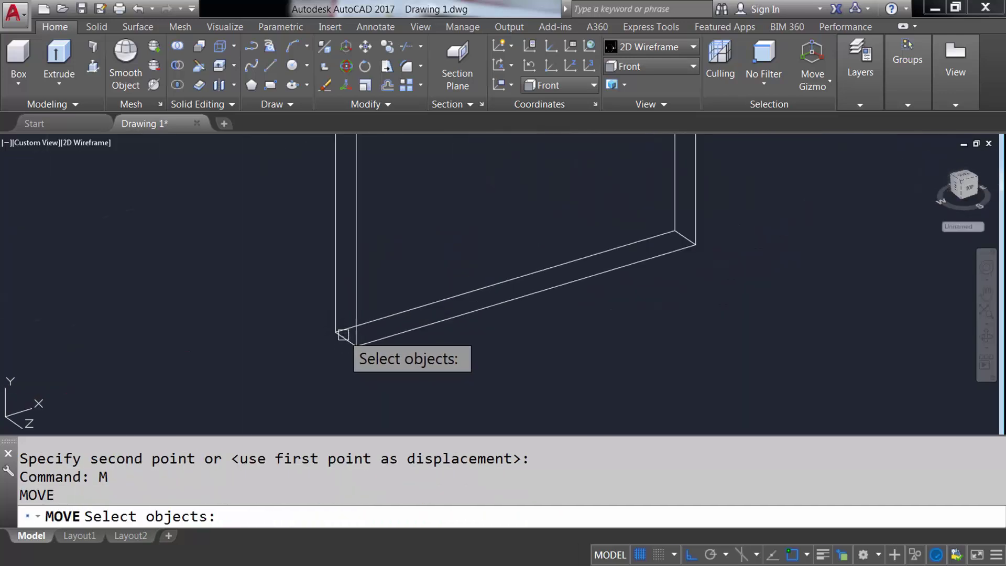
{"action": "left_click", "coordinate": [344, 335]}
{"action": "key", "text": "Return"}
{"action": "left_click", "coordinate": [346, 317]}
{"action": "scroll", "coordinate": [354, 304], "scroll_direction": "down", "scroll_amount": 5}
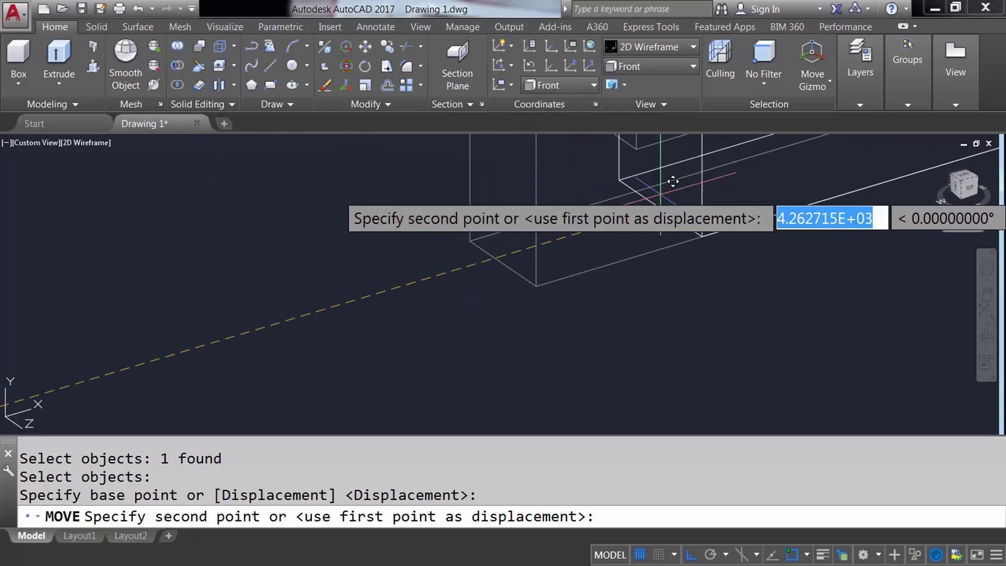
{"action": "scroll", "coordinate": [512, 253], "scroll_direction": "up", "scroll_amount": 3}
{"action": "scroll", "coordinate": [501, 281], "scroll_direction": "up", "scroll_amount": 2}
{"action": "left_click", "coordinate": [501, 281]}
{"action": "scroll", "coordinate": [308, 314], "scroll_direction": "down", "scroll_amount": 2}
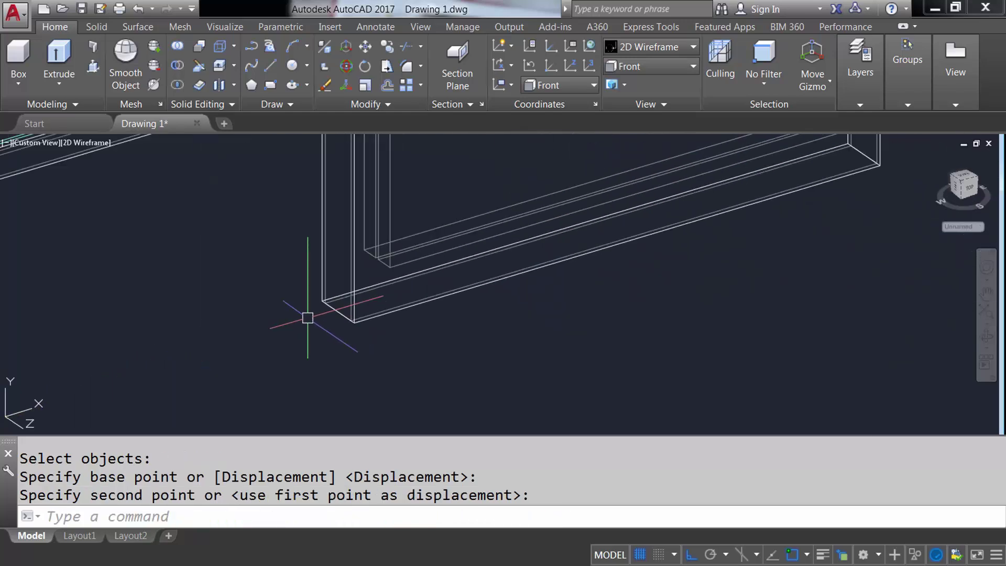
{"action": "scroll", "coordinate": [400, 315], "scroll_direction": "down", "scroll_amount": 3}
{"action": "scroll", "coordinate": [400, 314], "scroll_direction": "down", "scroll_amount": 2}
{"action": "left_click", "coordinate": [637, 67]}
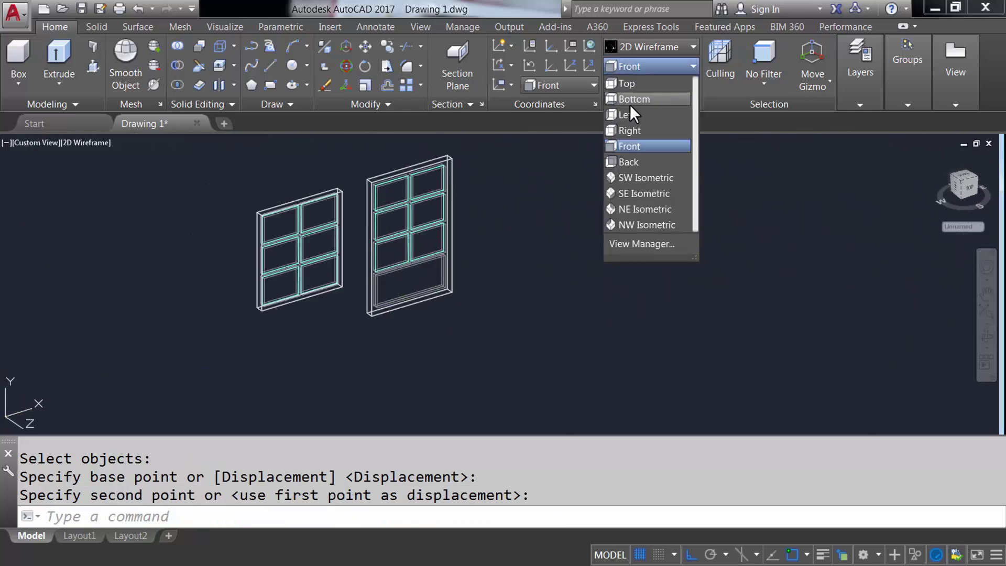
- In Front view, draw a narrow handle rectangle beside the tall window frame
{"action": "left_click", "coordinate": [641, 144]}
{"action": "scroll", "coordinate": [517, 272], "scroll_direction": "up", "scroll_amount": 5}
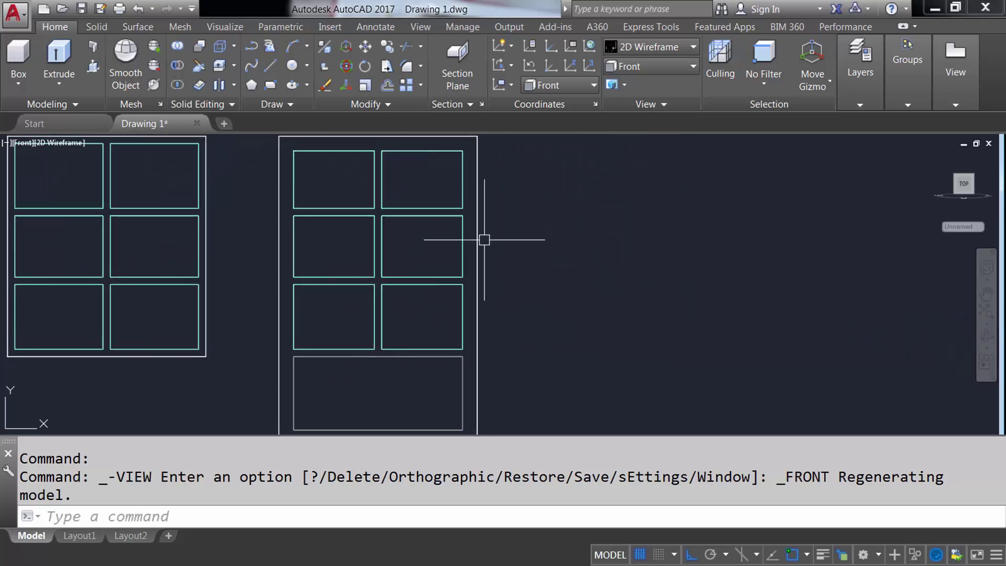
{"action": "type", "text": "REC"}
{"action": "key", "text": "Return"}
{"action": "scroll", "coordinate": [465, 252], "scroll_direction": "up", "scroll_amount": 3}
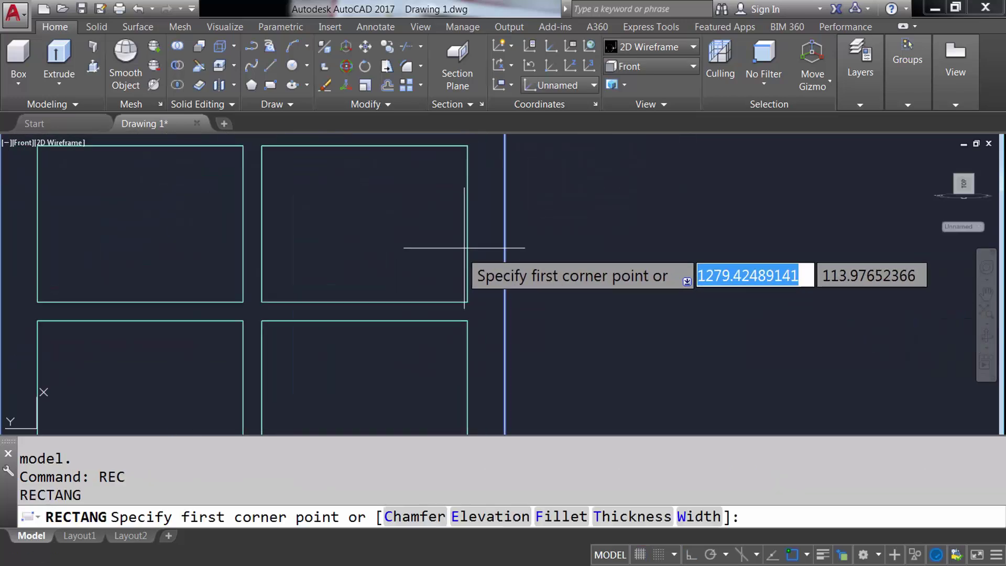
{"action": "scroll", "coordinate": [471, 247], "scroll_direction": "down", "scroll_amount": 2}
{"action": "left_click", "coordinate": [476, 246]}
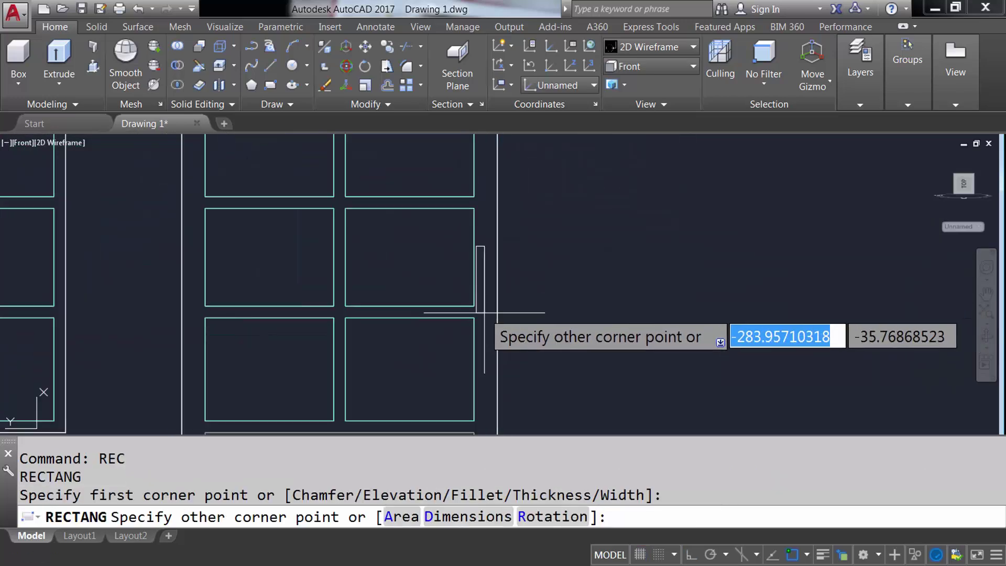
{"action": "left_click", "coordinate": [487, 359]}
- Extrude the narrow handle rectangle 20 units deep
{"action": "key", "text": "Return"}
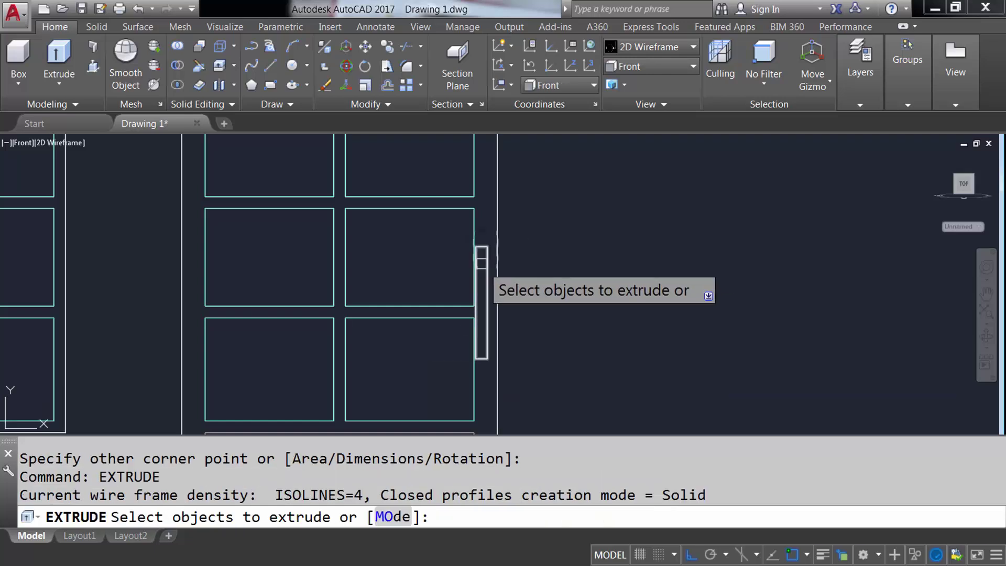
{"action": "left_click", "coordinate": [487, 288]}
{"action": "key", "text": "Return"}
{"action": "type", "text": "2"}
{"action": "key", "text": "Return"}
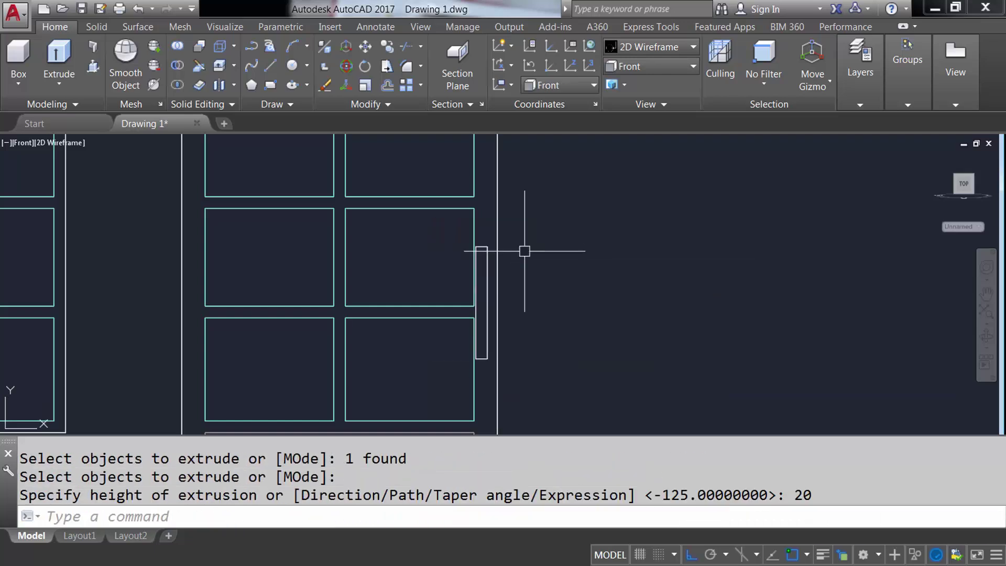
- In Top view, match the handle's properties to the frame beam
{"action": "left_click", "coordinate": [635, 67]}
{"action": "left_click", "coordinate": [627, 82]}
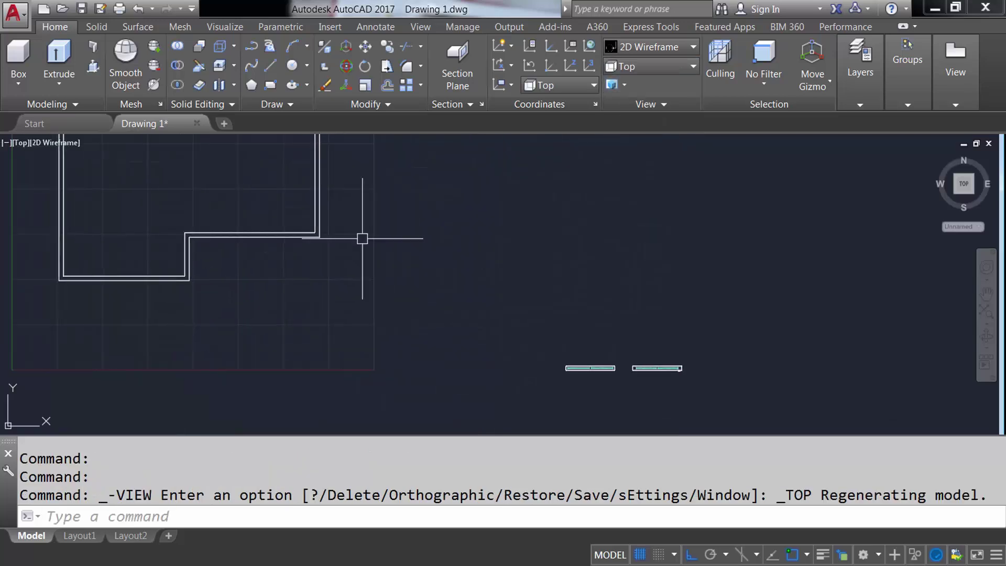
{"action": "middle_click_drag", "start_coordinate": [698, 373], "coordinate": [556, 314]}
{"action": "scroll", "coordinate": [598, 311], "scroll_direction": "up", "scroll_amount": 5}
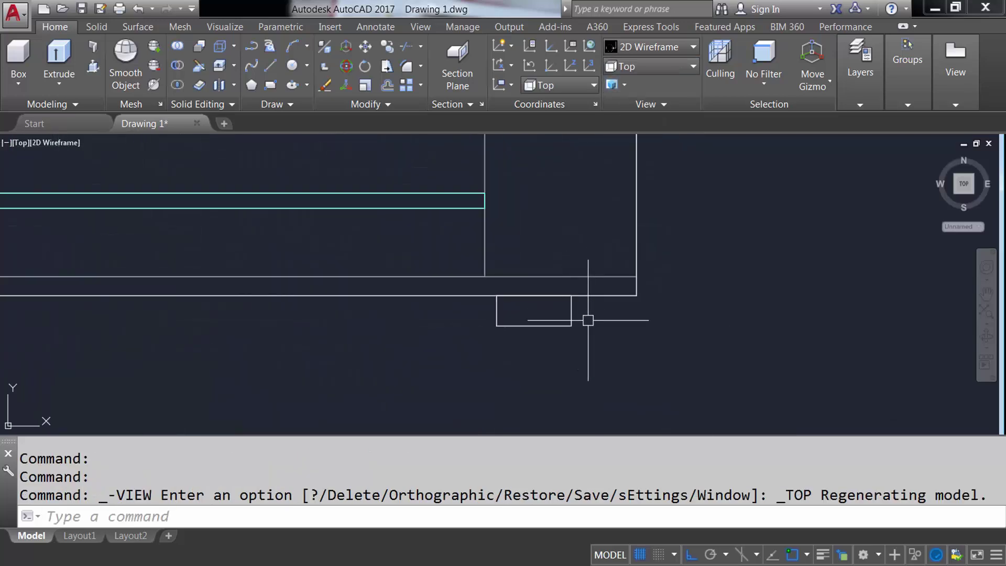
{"action": "type", "text": "A"}
{"action": "key", "text": "Return"}
{"action": "left_click", "coordinate": [568, 277]}
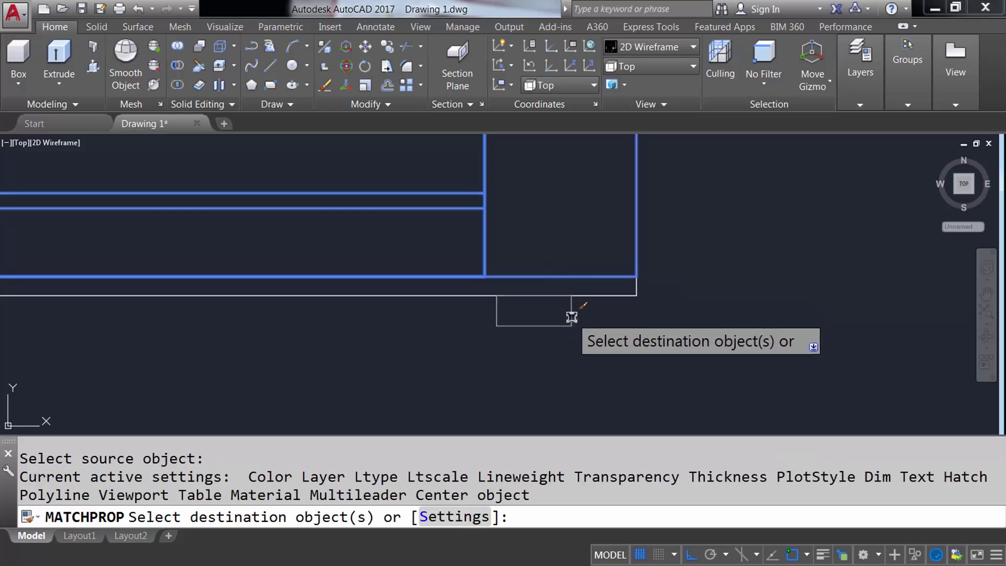
{"action": "left_click", "coordinate": [573, 318]}
{"action": "type", "text": "UNION"}
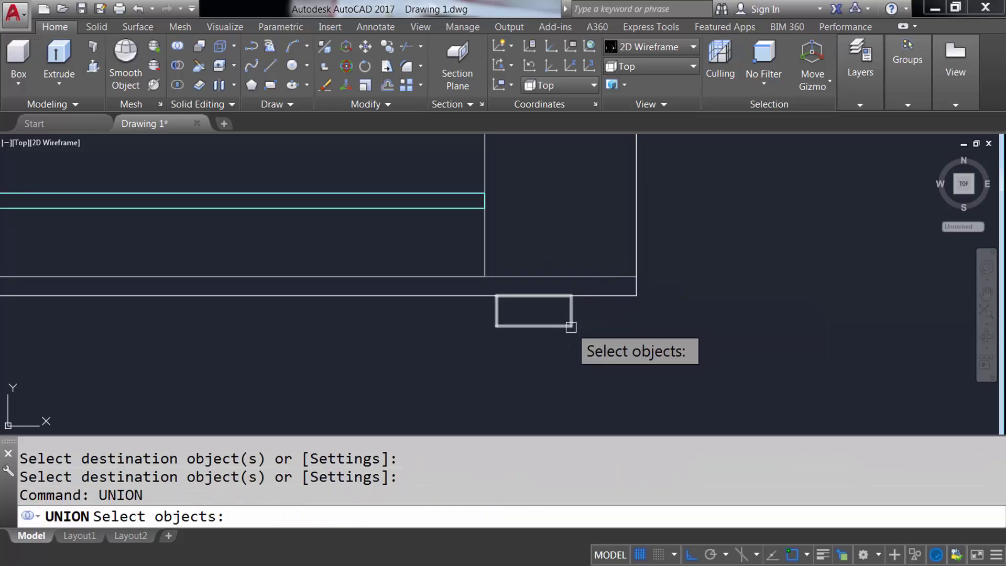
- Union the handle with the tall frame, inspect it shaded, then return to 2D Wireframe
{"action": "left_click", "coordinate": [571, 327]}
{"action": "left_click", "coordinate": [552, 276]}
{"action": "key", "text": "Return"}
{"action": "left_click", "coordinate": [650, 46]}
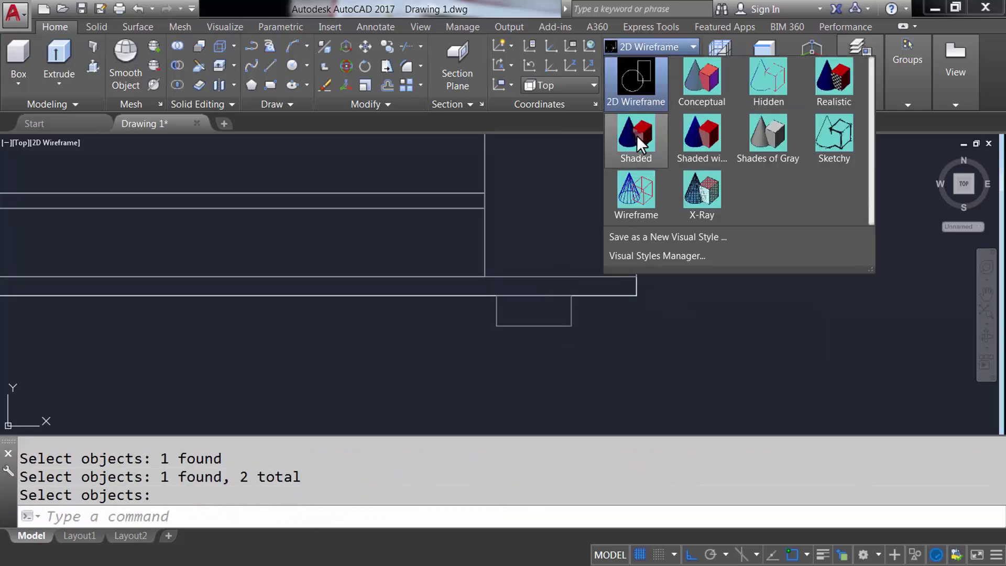
{"action": "left_click", "coordinate": [635, 194]}
{"action": "mouse_move", "coordinate": [612, 291]}
{"action": "middle_mouse_down", "text": "shift"}
{"action": "mouse_move", "coordinate": [545, 314]}
{"action": "mouse_move", "coordinate": [379, 278]}
{"action": "mouse_move", "coordinate": [505, 281]}
{"action": "mouse_move", "coordinate": [591, 219]}
{"action": "middle_mouse_up", "text": "shift"}
{"action": "left_click", "coordinate": [650, 46]}
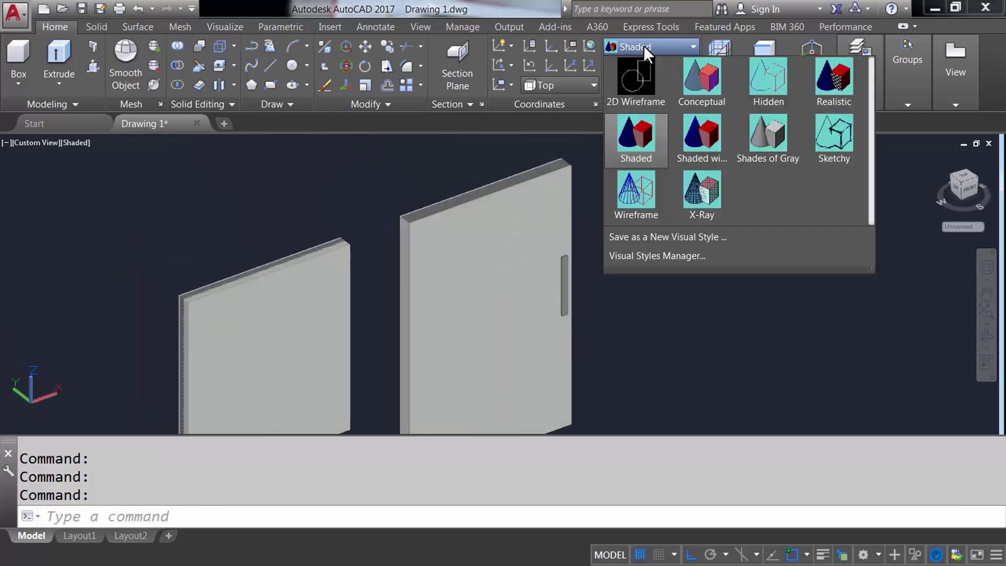
{"action": "left_click", "coordinate": [633, 70]}
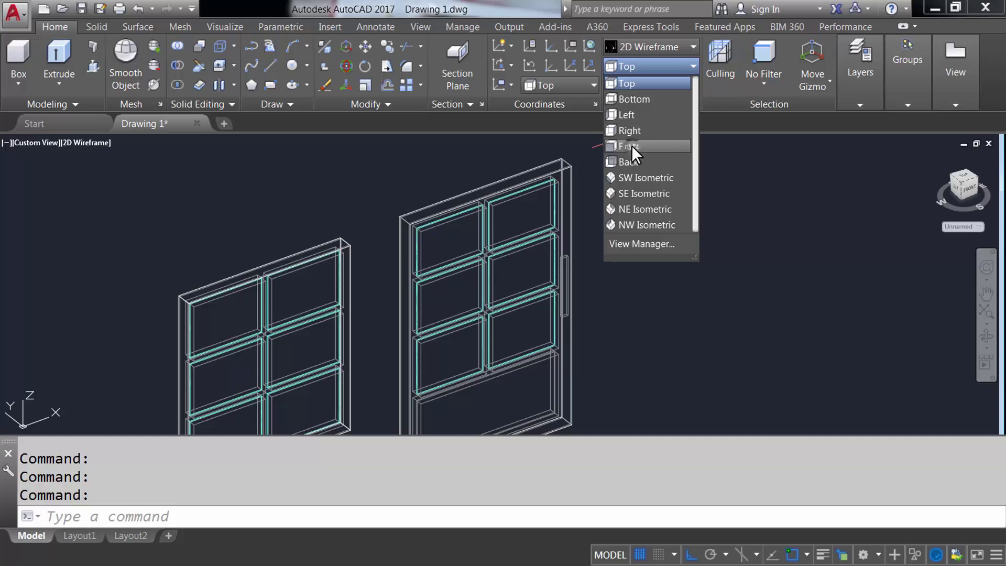
- In the front view, draw guide lines 787.5 horizontal and 600 vertical
{"action": "left_click", "coordinate": [631, 146]}
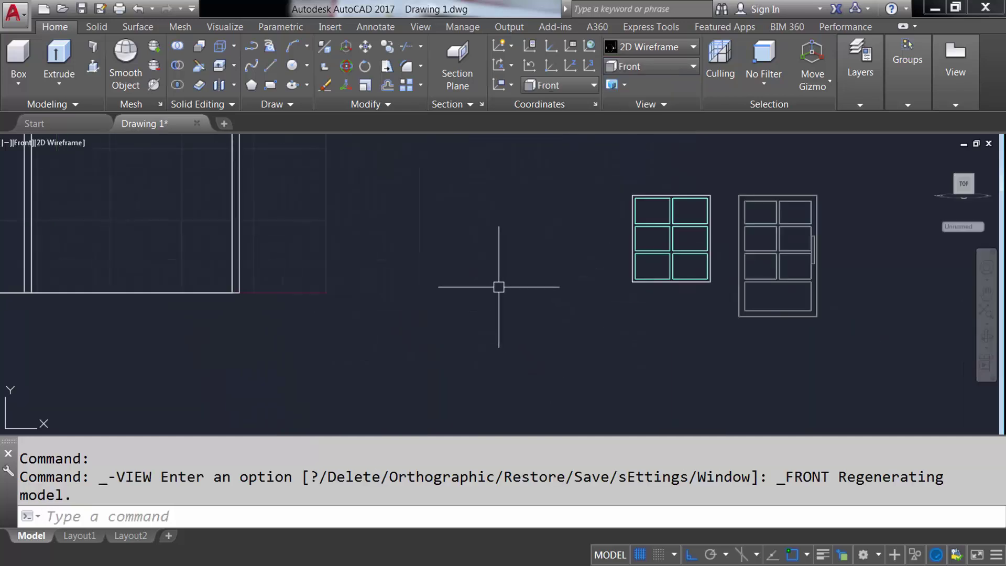
{"action": "type", "text": "L"}
{"action": "key", "text": "Return"}
{"action": "left_click", "coordinate": [459, 286]}
{"action": "type", "text": "787.5"}
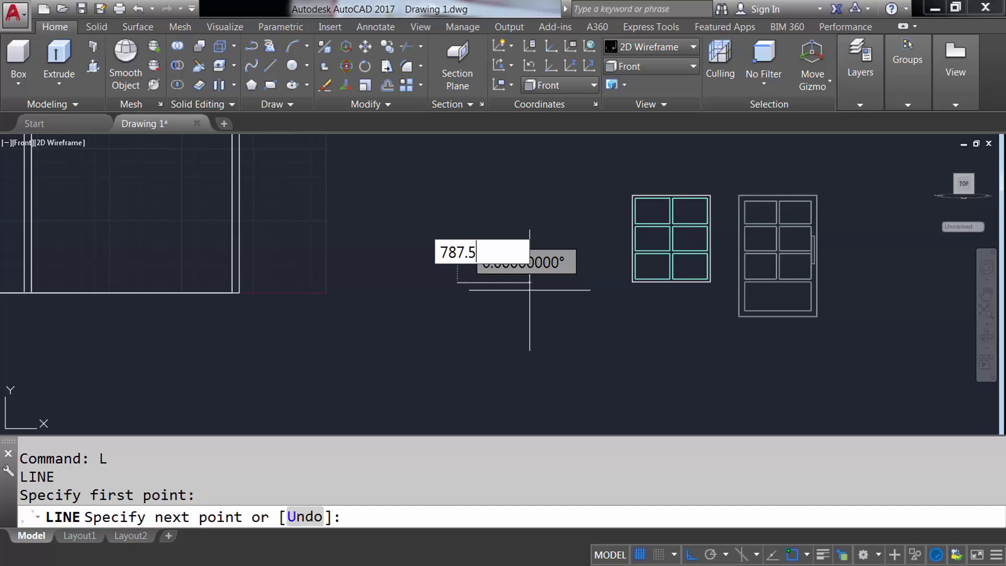
{"action": "key", "text": "Return"}
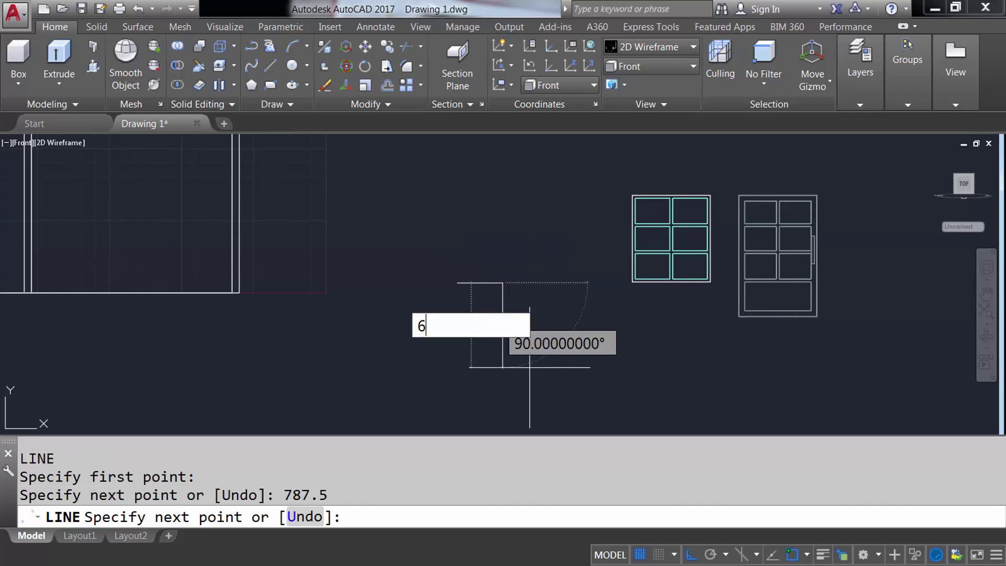
{"action": "key", "text": "Return"}
- Draw a 787.5 by 600 rectangle between the guide lines' ends
{"action": "scroll", "coordinate": [503, 310], "scroll_direction": "up", "scroll_amount": 5}
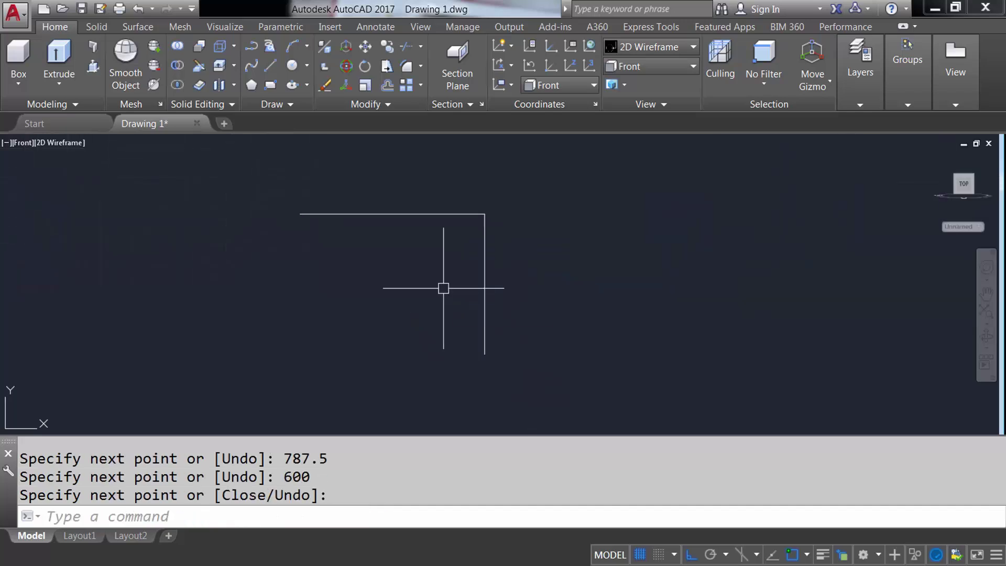
{"action": "type", "text": "REC"}
{"action": "key", "text": "Return"}
{"action": "left_click", "coordinate": [300, 214]}
{"action": "type", "text": "REC"}
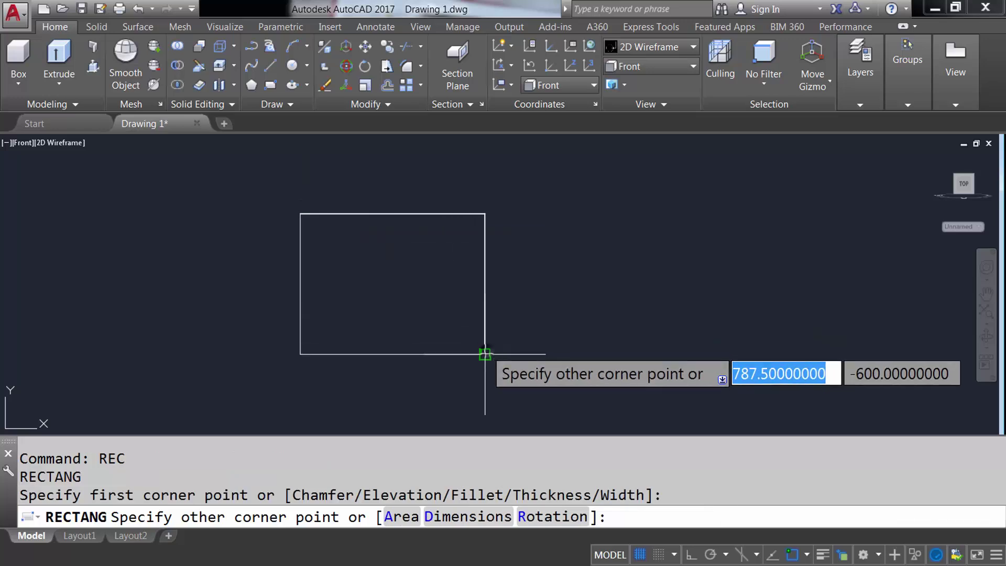
{"action": "left_click", "coordinate": [485, 355]}
- Move the rectangle beside the guide lines and erase both guides
{"action": "type", "text": "M"}
{"action": "key", "text": "Return"}
{"action": "left_click", "coordinate": [449, 355]}
{"action": "left_click", "coordinate": [392, 355]}
{"action": "left_click", "coordinate": [594, 354]}
{"action": "left_click", "coordinate": [492, 242]}
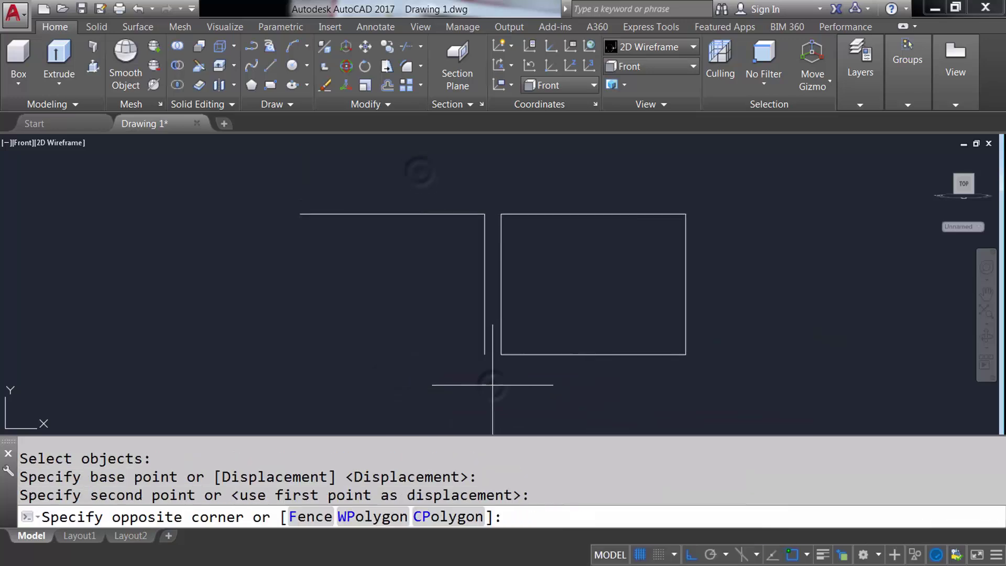
{"action": "left_click", "coordinate": [419, 171]}
- In an isometric view, move the small rectangle's corner onto the six-pane window's corner
{"action": "left_click", "coordinate": [646, 65]}
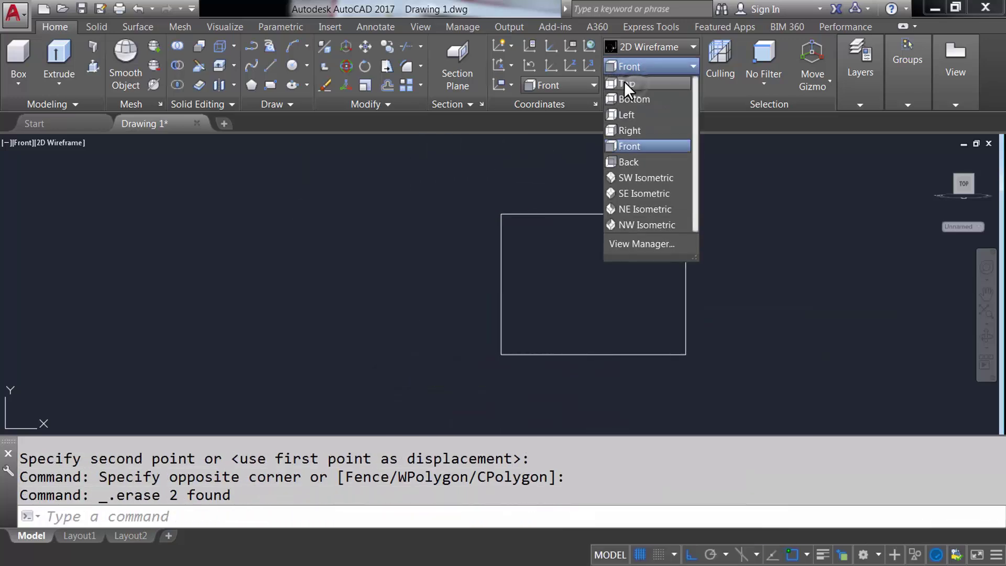
{"action": "left_click", "coordinate": [624, 80]}
{"action": "middle_click_drag", "start_coordinate": [648, 336], "coordinate": [521, 266], "text": "shift"}
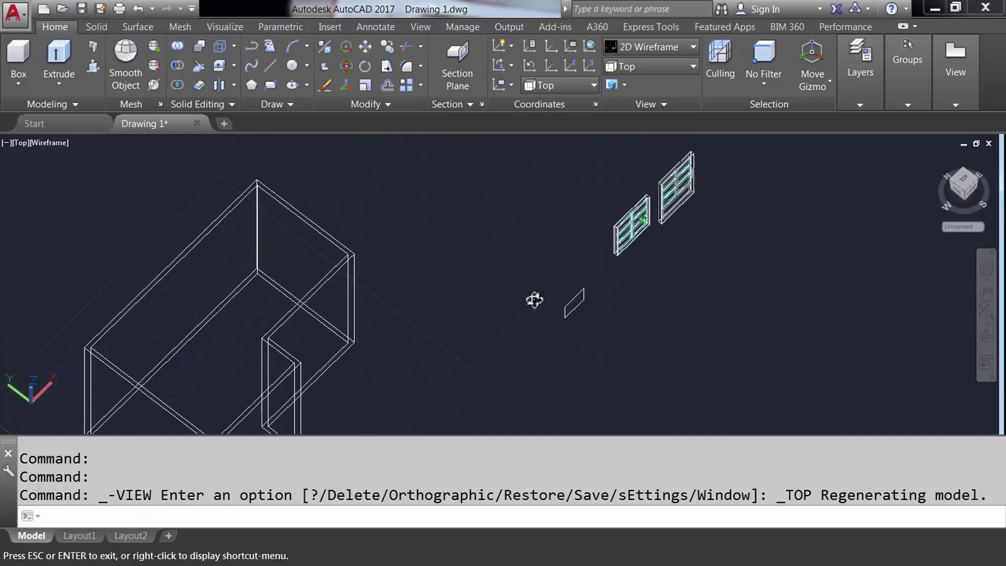
{"action": "type", "text": "M"}
{"action": "key", "text": "Return"}
{"action": "left_click", "coordinate": [540, 268]}
{"action": "scroll", "coordinate": [545, 272], "scroll_direction": "up", "scroll_amount": 4}
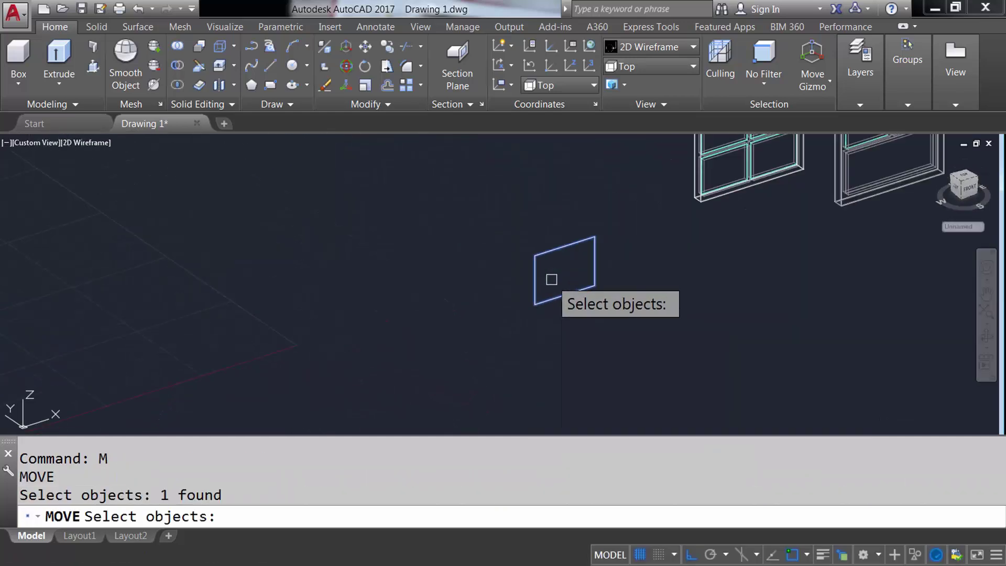
{"action": "scroll", "coordinate": [482, 378], "scroll_direction": "up", "scroll_amount": 5}
{"action": "middle_click_drag", "start_coordinate": [590, 234], "coordinate": [446, 356]}
{"action": "key", "text": "Return"}
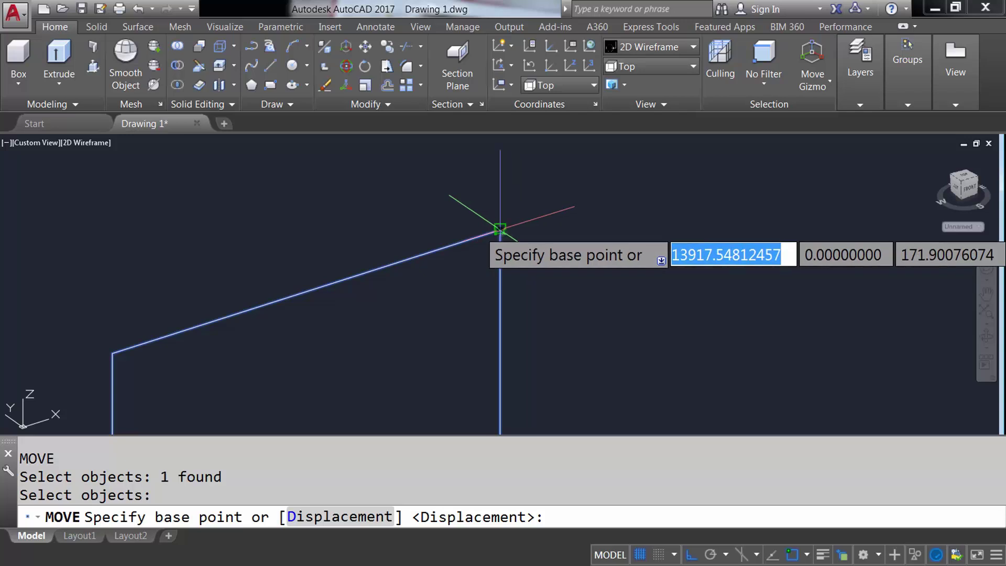
{"action": "left_click", "coordinate": [500, 229]}
{"action": "scroll", "coordinate": [485, 251], "scroll_direction": "down", "scroll_amount": 5}
{"action": "scroll", "coordinate": [579, 229], "scroll_direction": "up", "scroll_amount": 4}
{"action": "scroll", "coordinate": [643, 299], "scroll_direction": "up", "scroll_amount": 3}
{"action": "left_click", "coordinate": [619, 268]}
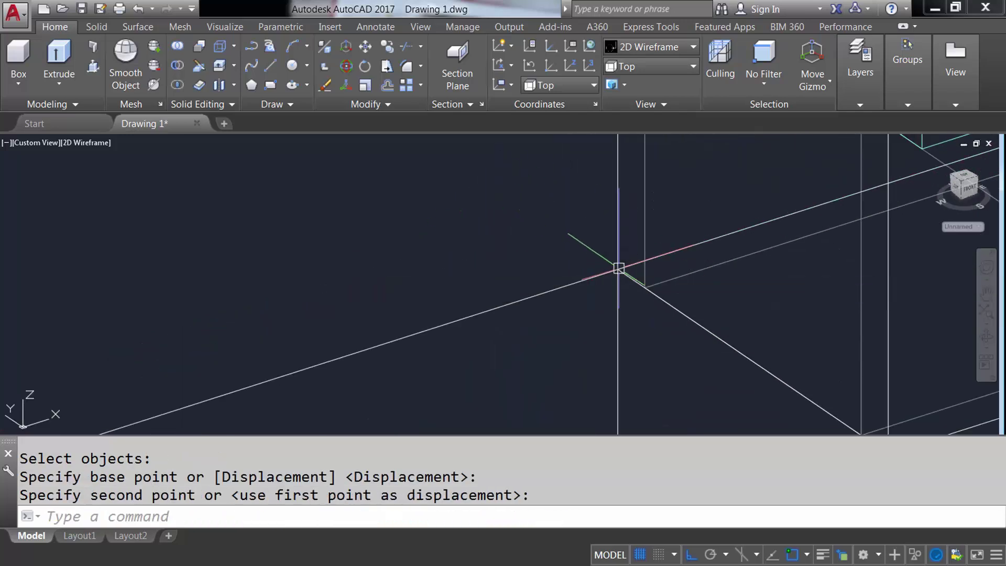
{"action": "scroll", "coordinate": [577, 293], "scroll_direction": "down", "scroll_amount": 2}
{"action": "scroll", "coordinate": [580, 325], "scroll_direction": "down", "scroll_amount": 3}
{"action": "scroll", "coordinate": [580, 331], "scroll_direction": "down", "scroll_amount": 2}
- Copy the smaller six-pane window onto the house wall
{"action": "type", "text": "CO"}
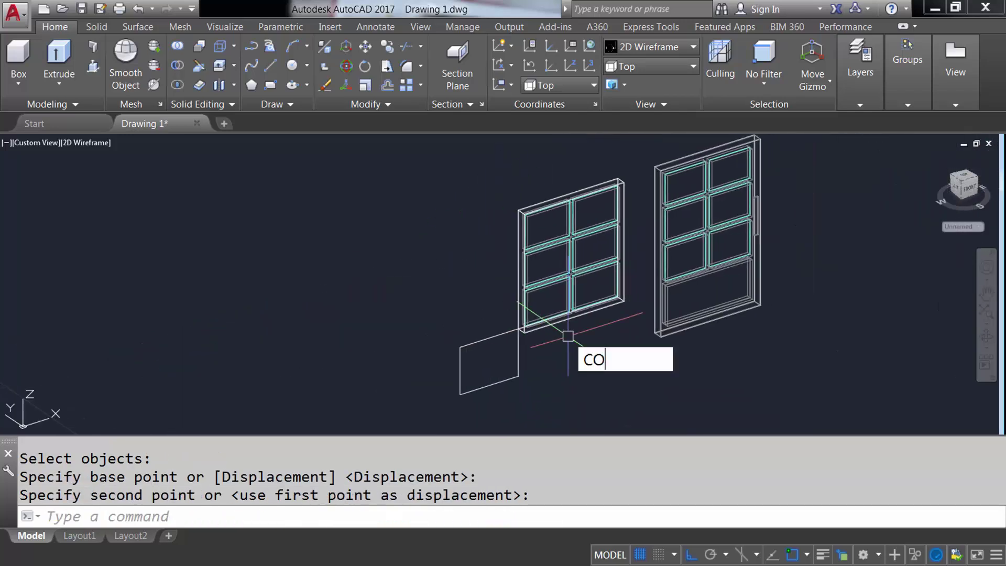
{"action": "key", "text": "Return"}
{"action": "left_click_drag", "start_coordinate": [566, 341], "coordinate": [497, 292]}
{"action": "key", "text": "Return"}
{"action": "left_click", "coordinate": [490, 362]}
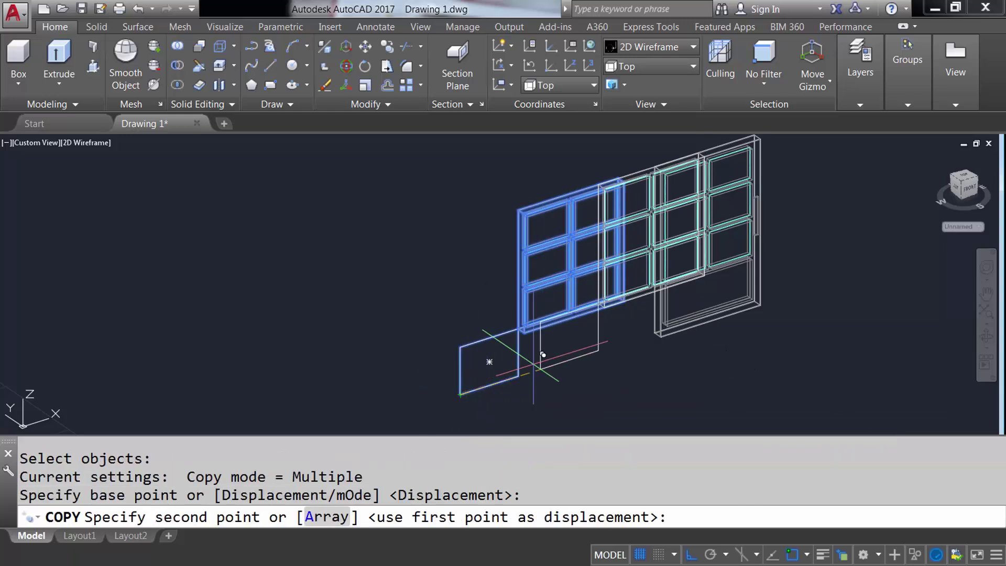
{"action": "scroll", "coordinate": [538, 356], "scroll_direction": "down", "scroll_amount": 3}
{"action": "scroll", "coordinate": [450, 382], "scroll_direction": "up", "scroll_amount": 4}
{"action": "left_click", "coordinate": [461, 382]}
{"action": "key", "text": "Return"}
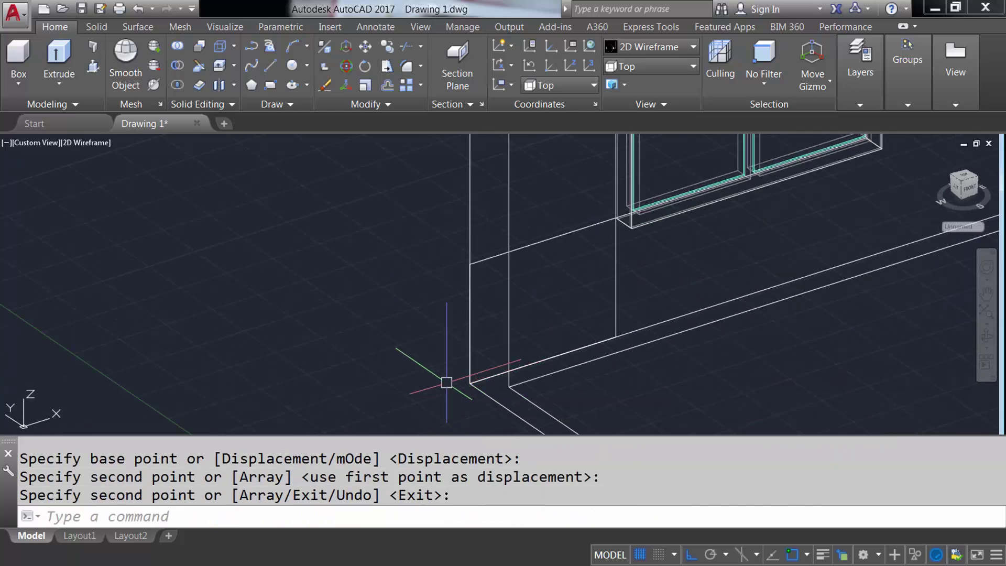
{"action": "scroll", "coordinate": [446, 382], "scroll_direction": "down", "scroll_amount": 3}
{"action": "scroll", "coordinate": [353, 337], "scroll_direction": "down", "scroll_amount": 2}
- In the back view, mirror the window frame across a horizontal line, keeping the original
{"action": "left_click", "coordinate": [664, 66]}
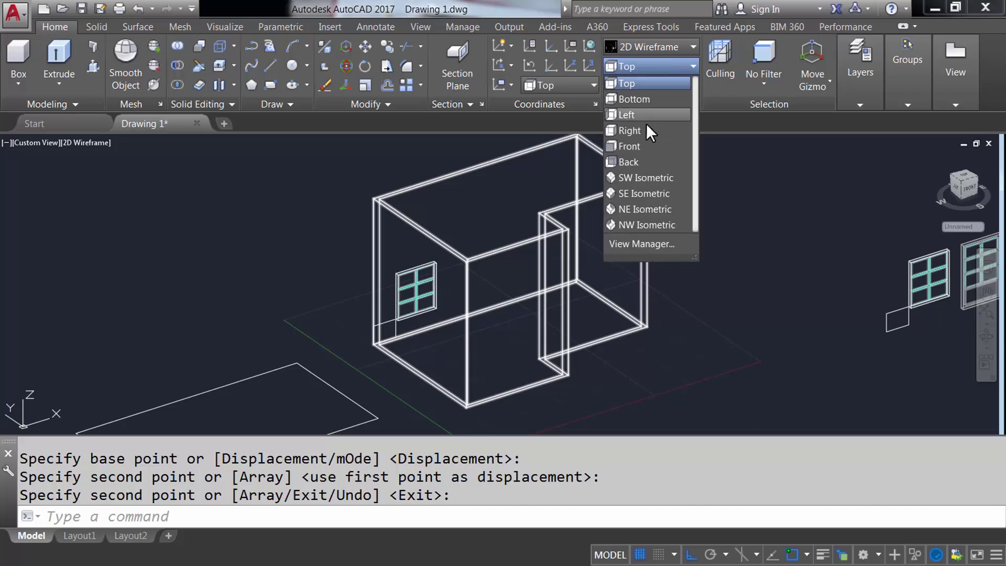
{"action": "left_click", "coordinate": [628, 161]}
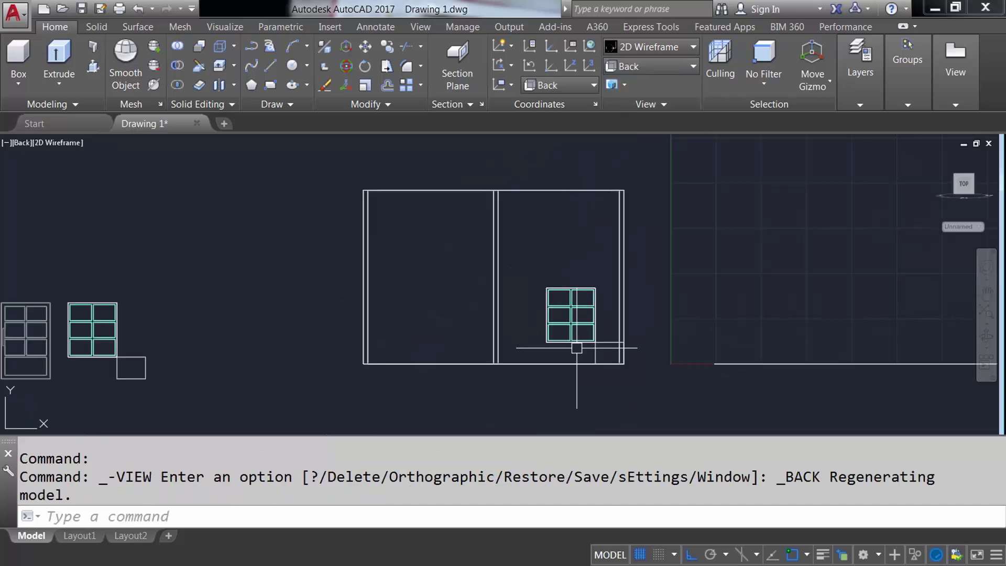
{"action": "scroll", "coordinate": [578, 348], "scroll_direction": "up", "scroll_amount": 3}
{"action": "scroll", "coordinate": [474, 324], "scroll_direction": "up", "scroll_amount": 2}
{"action": "type", "text": "MIRROR"}
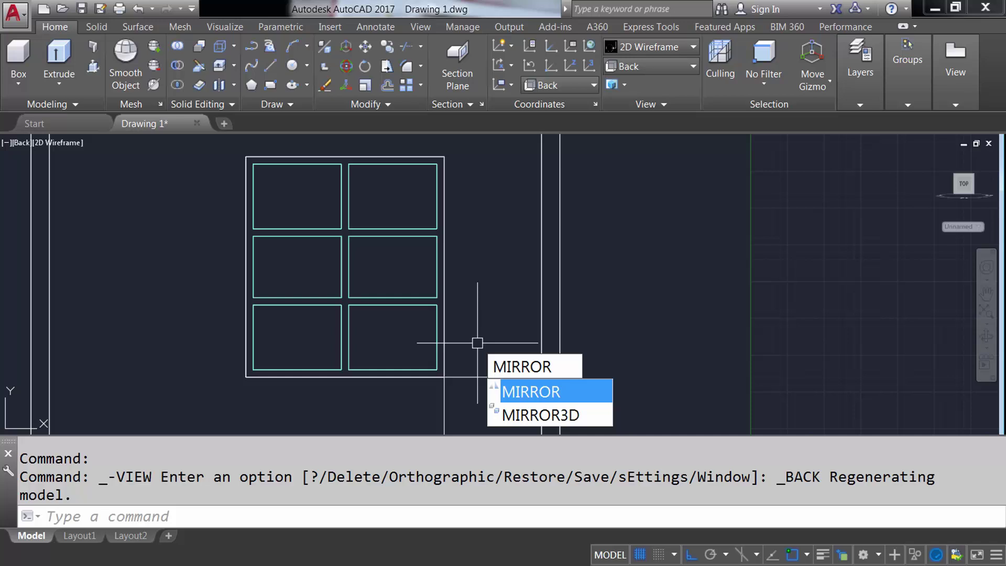
{"action": "key", "text": "Return"}
{"action": "left_click", "coordinate": [445, 292]}
{"action": "key", "text": "Return"}
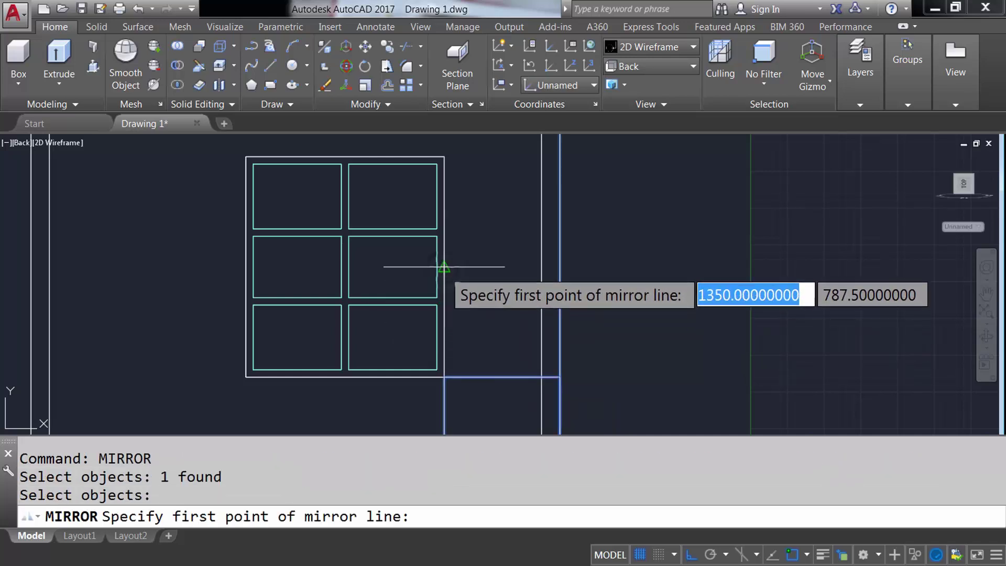
{"action": "left_click", "coordinate": [444, 263]}
{"action": "left_click", "coordinate": [624, 263]}
{"action": "key", "text": "Return"}
- Mirror the window panes across a horizontal line as well, keeping the originals
{"action": "middle_click_drag", "start_coordinate": [496, 243], "coordinate": [519, 325]}
{"action": "type", "text": "MIRR"}
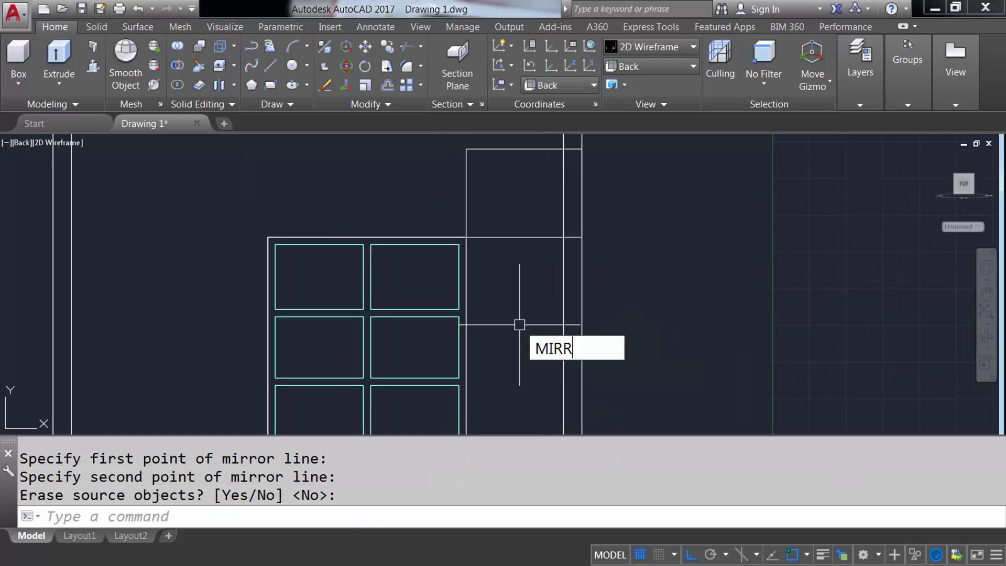
{"action": "key", "text": "Return"}
{"action": "left_click_drag", "start_coordinate": [512, 325], "coordinate": [443, 257]}
{"action": "key", "text": "Return"}
{"action": "middle_click_drag", "start_coordinate": [466, 190], "coordinate": [478, 252]}
{"action": "left_click", "coordinate": [479, 251]}
{"action": "left_click", "coordinate": [420, 251]}
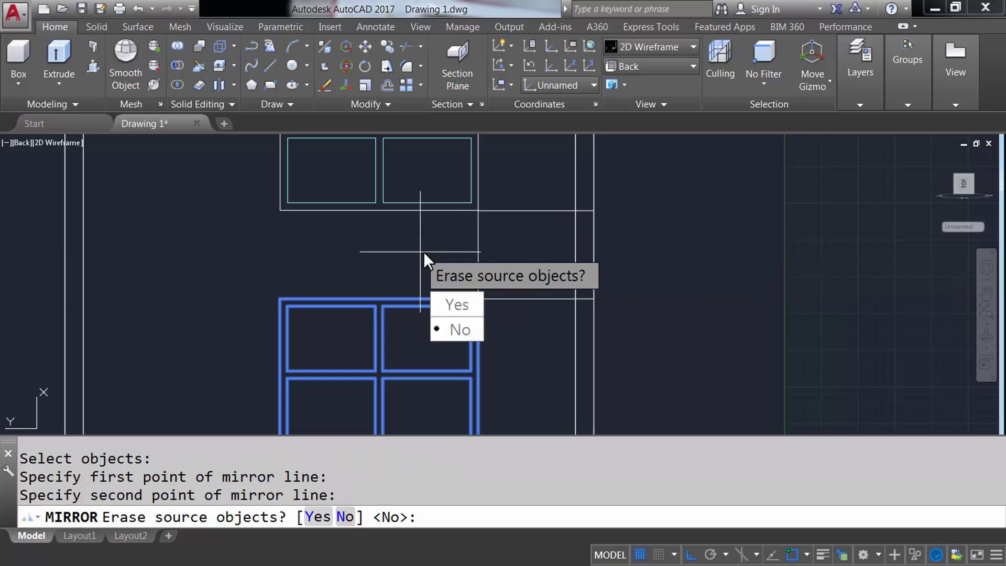
{"action": "key", "text": "Return"}
{"action": "scroll", "coordinate": [423, 251], "scroll_direction": "down", "scroll_amount": 2}
{"action": "middle_click_drag", "start_coordinate": [326, 263], "coordinate": [494, 276]}
- Draw a 787.5-long helper line as a mirror reference
{"action": "type", "text": "L"}
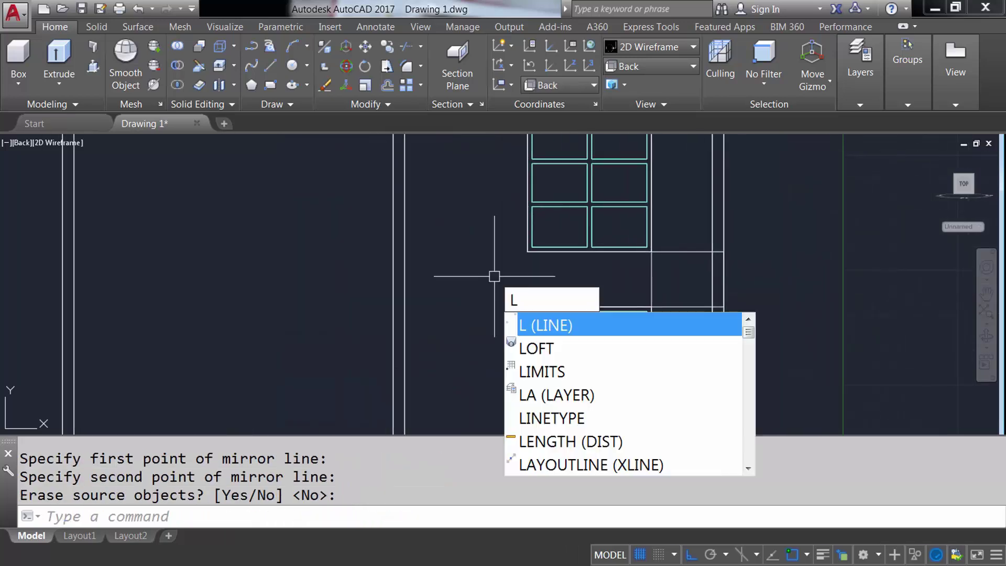
{"action": "key", "text": "Return"}
{"action": "scroll", "coordinate": [528, 259], "scroll_direction": "up", "scroll_amount": 2}
{"action": "scroll", "coordinate": [546, 225], "scroll_direction": "up", "scroll_amount": 2}
{"action": "left_click", "coordinate": [545, 228]}
{"action": "type", "text": "787.5"}
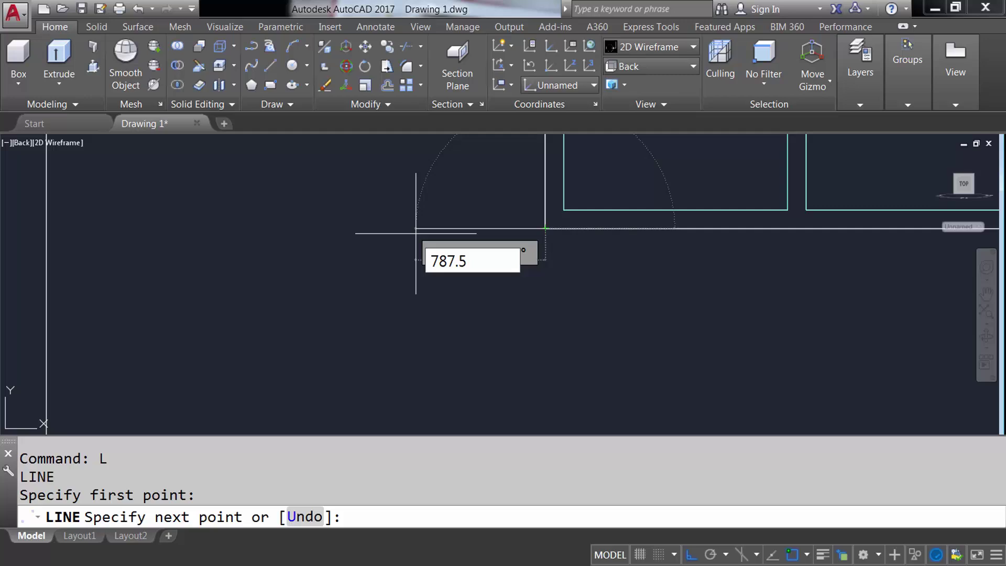
{"action": "key", "text": "Return"}
- Mirror the two stacked windows across a vertical line to form a second column
{"action": "key", "text": "Return"}
{"action": "type", "text": "MI"}
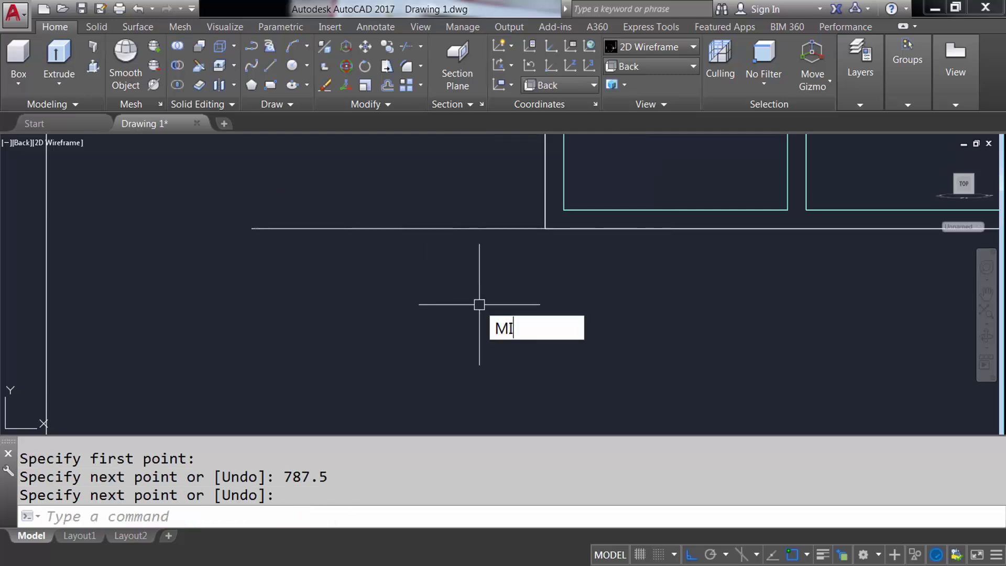
{"action": "key", "text": "Return"}
{"action": "scroll", "coordinate": [478, 251], "scroll_direction": "down", "scroll_amount": 2}
{"action": "left_click", "coordinate": [545, 308]}
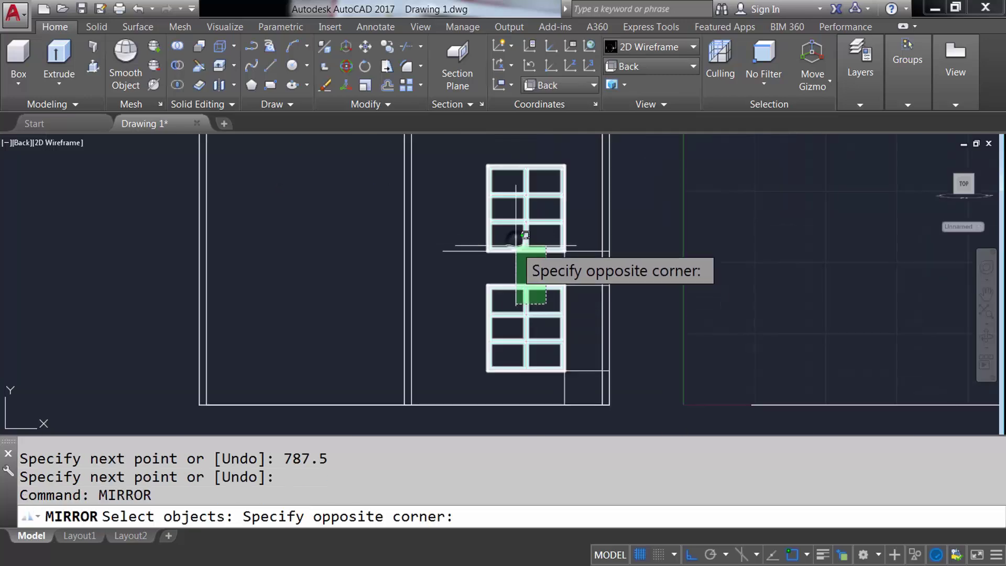
{"action": "left_click", "coordinate": [511, 243]}
{"action": "key", "text": "Return"}
{"action": "scroll", "coordinate": [468, 243], "scroll_direction": "up", "scroll_amount": 2}
{"action": "left_click", "coordinate": [468, 243]}
{"action": "left_click", "coordinate": [470, 290]}
{"action": "key", "text": "Return"}
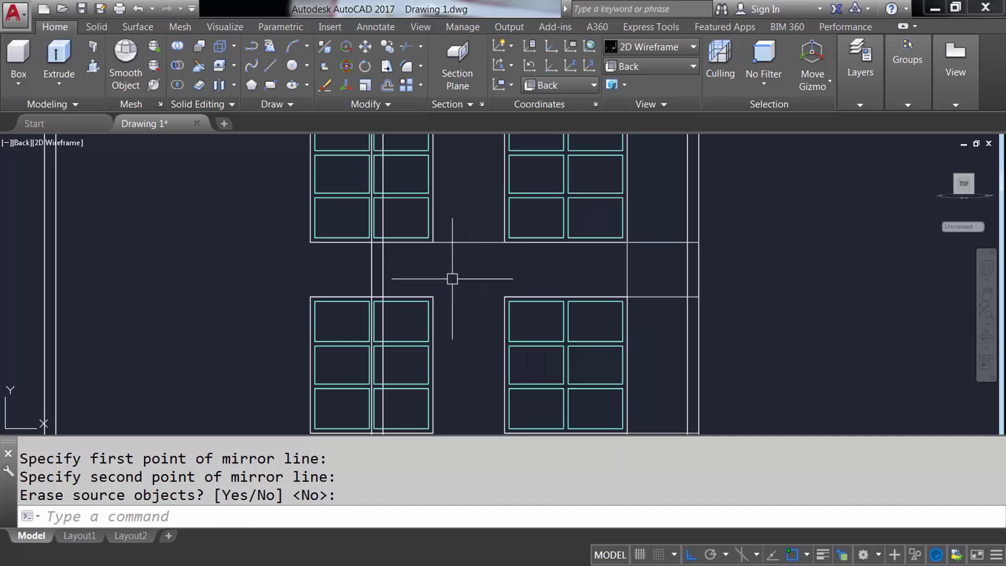
{"action": "middle_click_drag", "start_coordinate": [450, 279], "coordinate": [495, 279]}
- Mirror the window pair again to create a third column, keeping the originals
{"action": "type", "text": "MIRROR"}
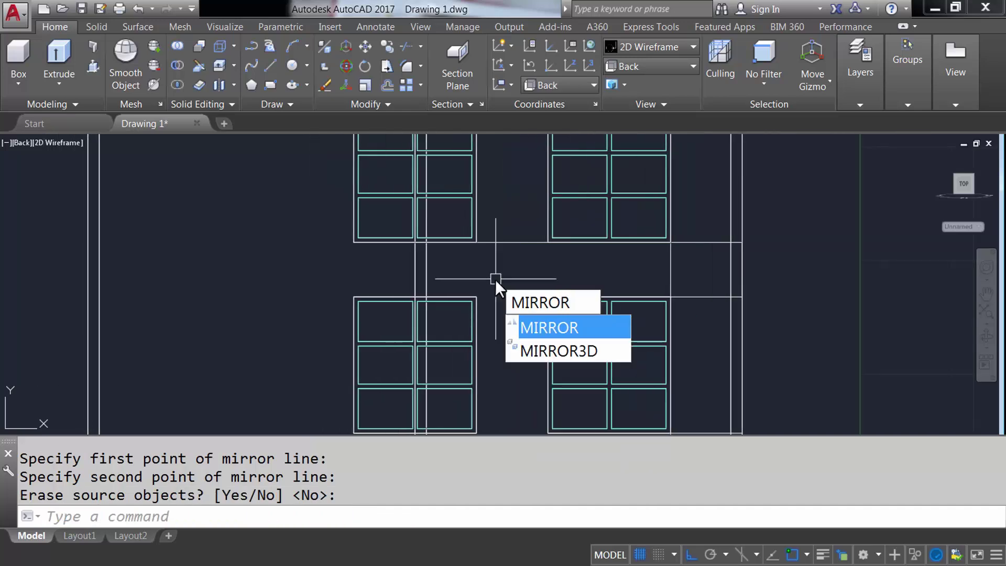
{"action": "key", "text": "Return"}
{"action": "left_click", "coordinate": [627, 316]}
{"action": "left_click", "coordinate": [612, 237]}
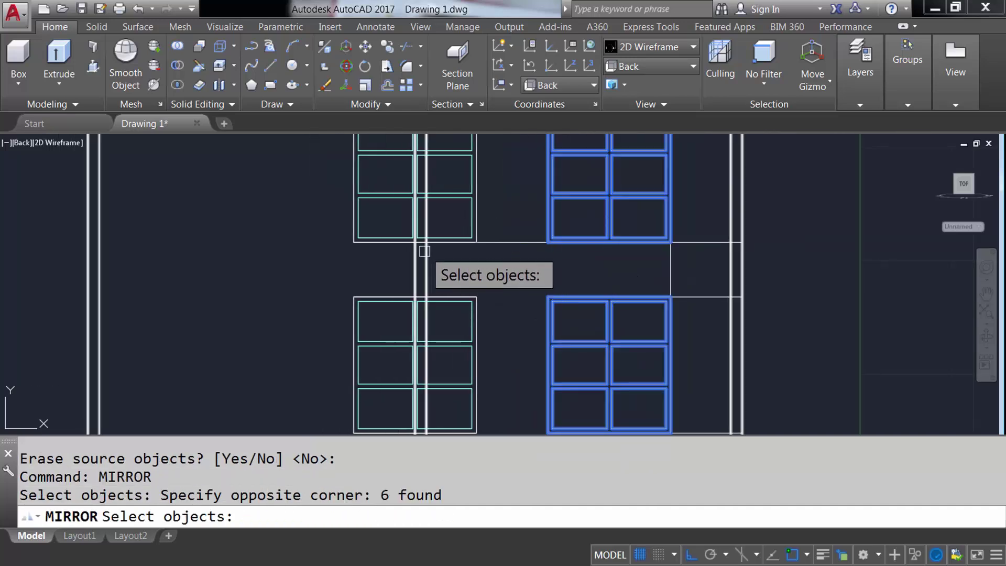
{"action": "key", "text": "Return"}
{"action": "scroll", "coordinate": [419, 257], "scroll_direction": "up", "scroll_amount": 5}
{"action": "left_click", "coordinate": [475, 215]}
{"action": "left_click", "coordinate": [475, 262]}
{"action": "key", "text": "Return"}
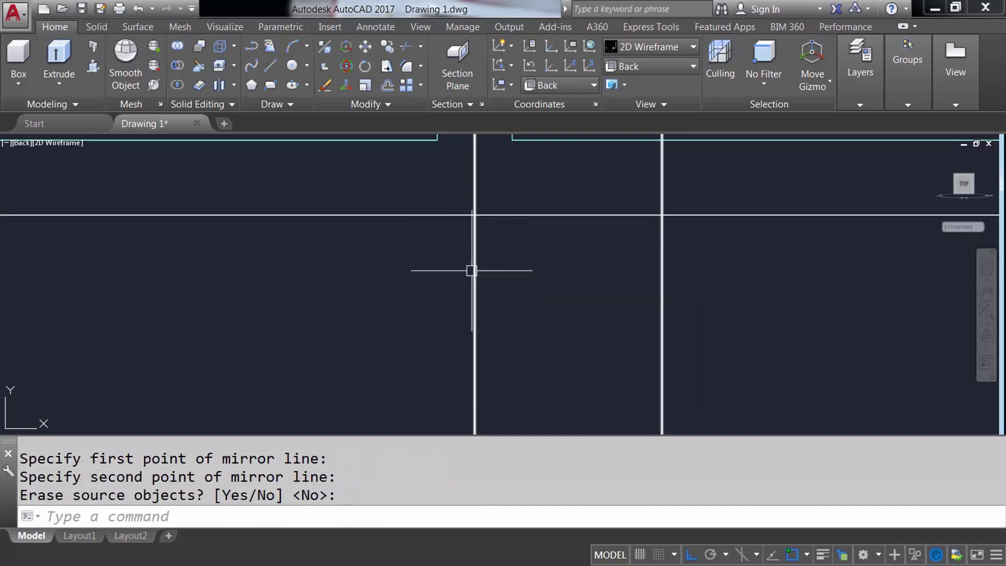
- Erase the helper lines and switch to the top view
{"action": "scroll", "coordinate": [473, 272], "scroll_direction": "down", "scroll_amount": 5}
{"action": "mouse_move", "coordinate": [455, 262]}
{"action": "middle_mouse_down"}
{"action": "mouse_move", "coordinate": [463, 279]}
{"action": "mouse_move", "coordinate": [440, 275]}
{"action": "middle_mouse_up"}
{"action": "left_click", "coordinate": [477, 257]}
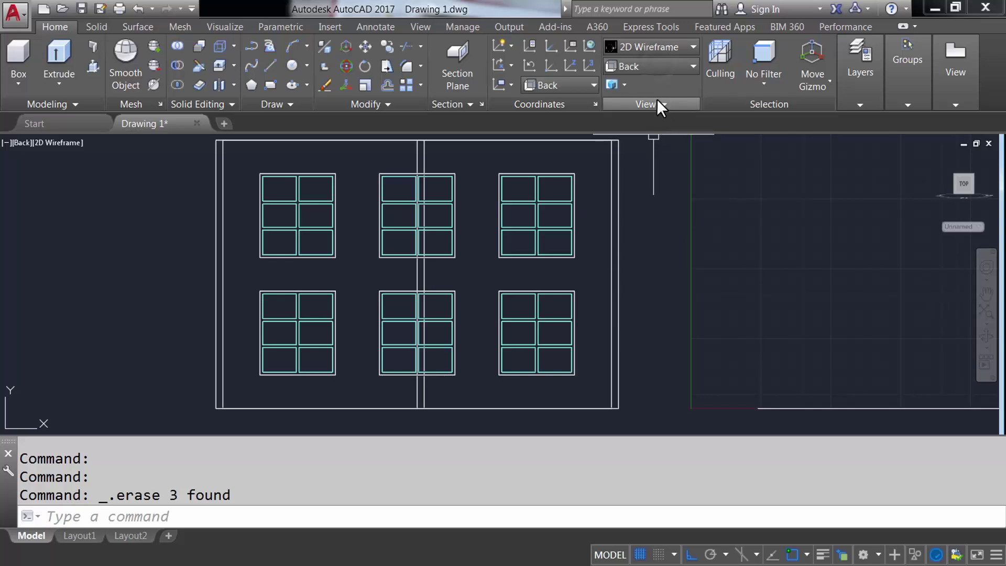
{"action": "left_click", "coordinate": [653, 66]}
{"action": "left_click", "coordinate": [623, 84]}
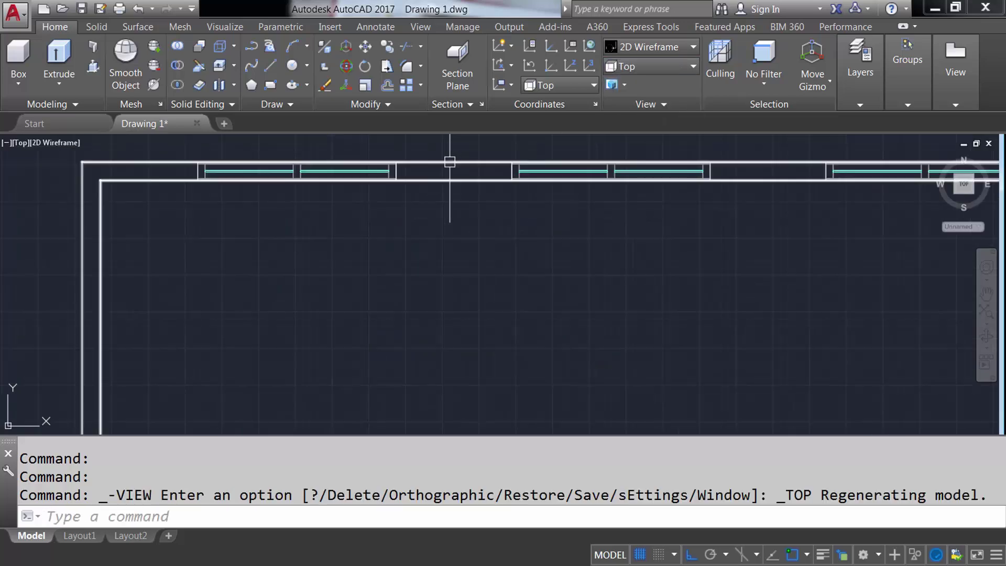
- In an isometric view, 3D-rotate the loose six-pane window by 270°
{"action": "scroll", "coordinate": [489, 260], "scroll_direction": "down", "scroll_amount": 4}
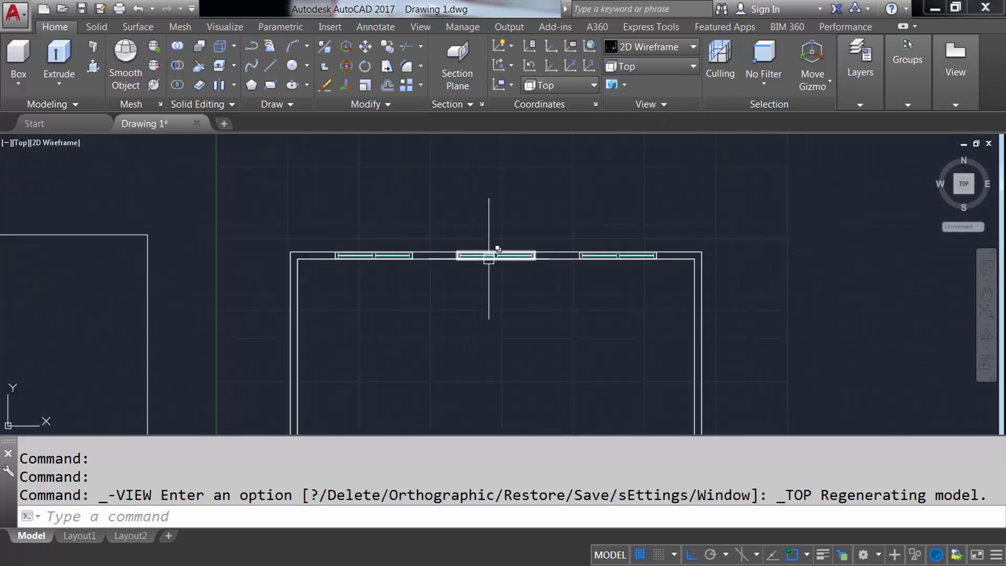
{"action": "scroll", "coordinate": [489, 258], "scroll_direction": "down", "scroll_amount": 2}
{"action": "scroll", "coordinate": [514, 261], "scroll_direction": "down", "scroll_amount": 2}
{"action": "scroll", "coordinate": [512, 292], "scroll_direction": "down", "scroll_amount": 2}
{"action": "mouse_move", "coordinate": [479, 308]}
{"action": "middle_mouse_down", "text": "shift"}
{"action": "mouse_move", "coordinate": [508, 240]}
{"action": "mouse_move", "coordinate": [618, 261]}
{"action": "mouse_move", "coordinate": [584, 288]}
{"action": "middle_mouse_up", "text": "shift"}
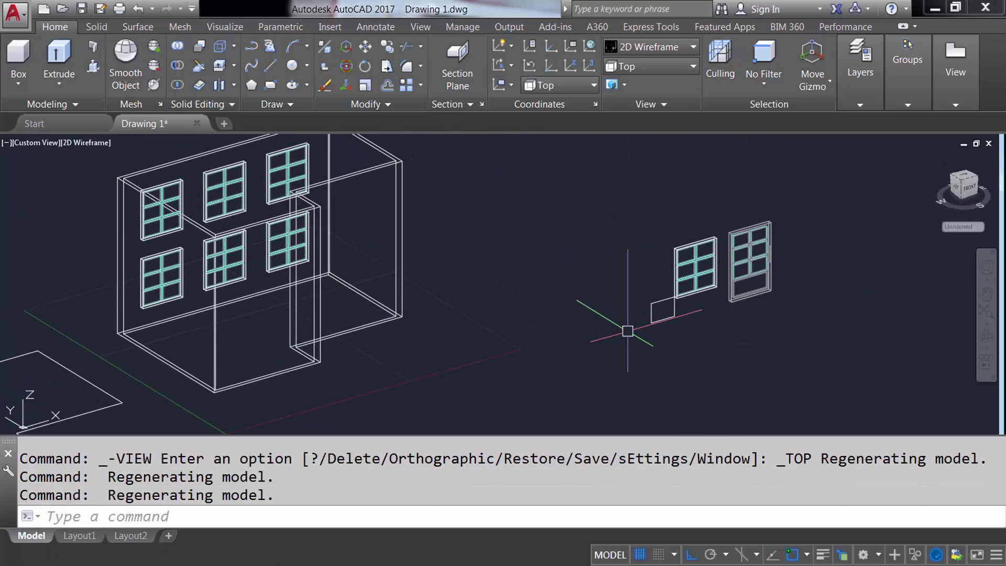
{"action": "type", "text": "3DROTATE"}
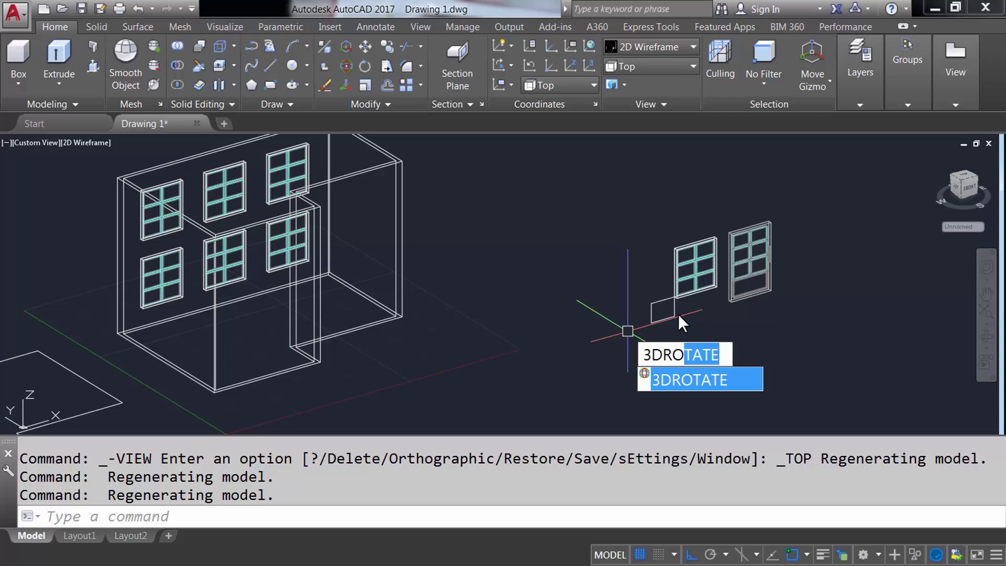
{"action": "key", "text": "Return"}
{"action": "left_click", "coordinate": [683, 255]}
{"action": "key", "text": "Return"}
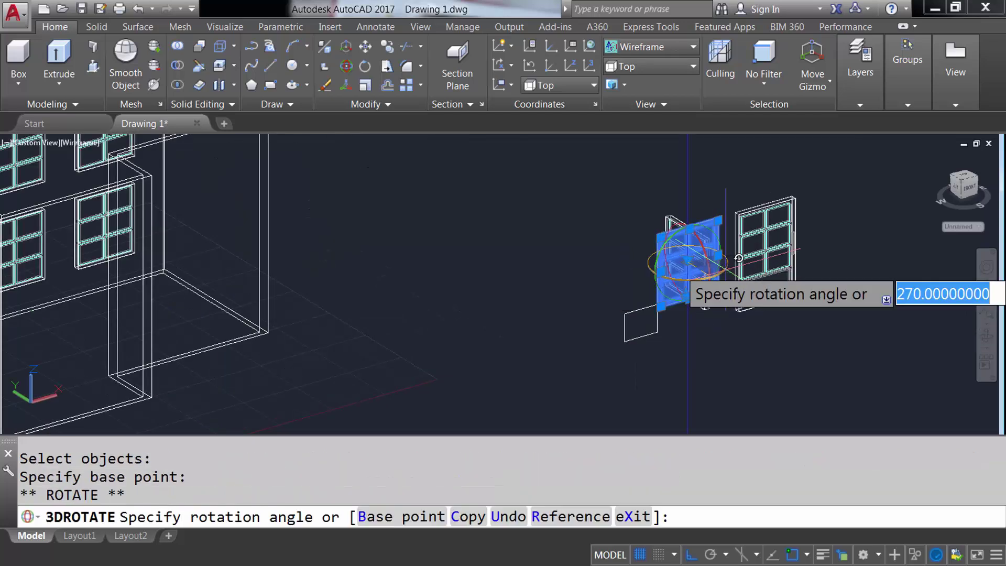
{"action": "key", "text": "Return"}
{"action": "left_click", "coordinate": [680, 361]}
- Delete the small helper rectangle beside the window
{"action": "left_click", "coordinate": [616, 321]}
{"action": "key", "text": "Delete"}
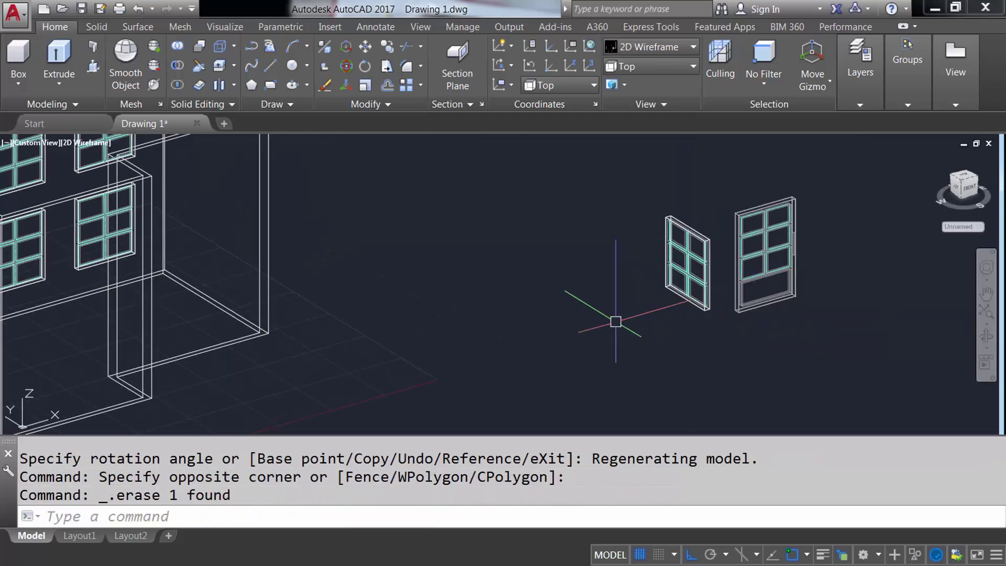
{"action": "left_click", "coordinate": [671, 66]}
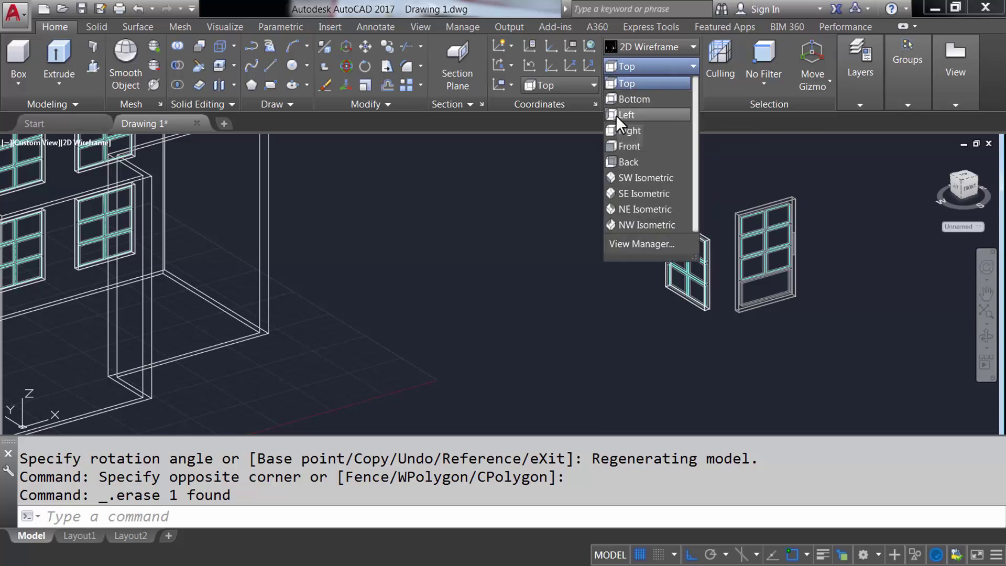
- In the left view, draw guide lines 525 horizontal and 600 vertical
{"action": "left_click", "coordinate": [616, 116]}
{"action": "middle_click_drag", "start_coordinate": [724, 360], "coordinate": [577, 316]}
{"action": "scroll", "coordinate": [577, 317], "scroll_direction": "up", "scroll_amount": 3}
{"action": "scroll", "coordinate": [506, 312], "scroll_direction": "up", "scroll_amount": 2}
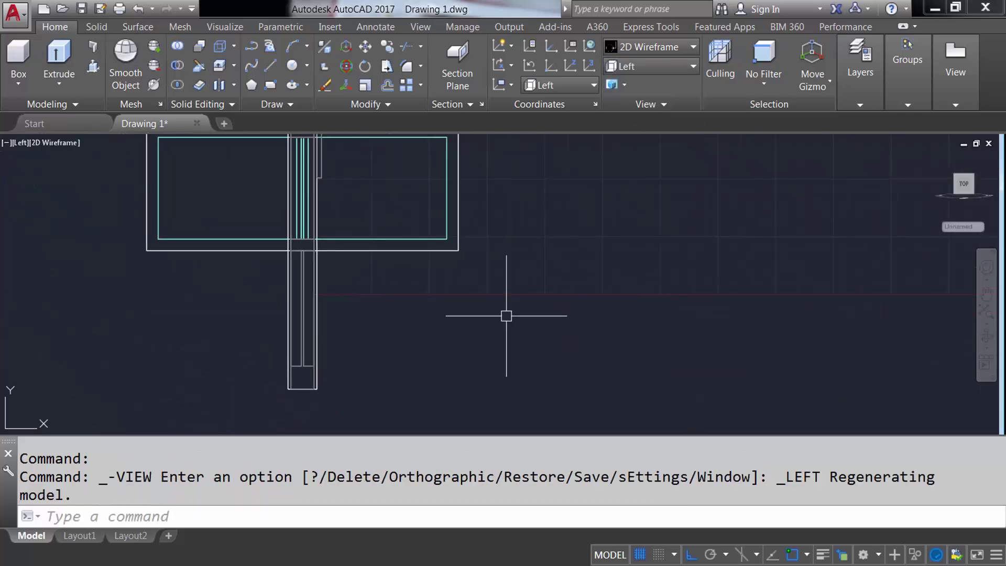
{"action": "type", "text": "L"}
{"action": "key", "text": "Return"}
{"action": "left_click", "coordinate": [540, 256]}
{"action": "type", "text": "525"}
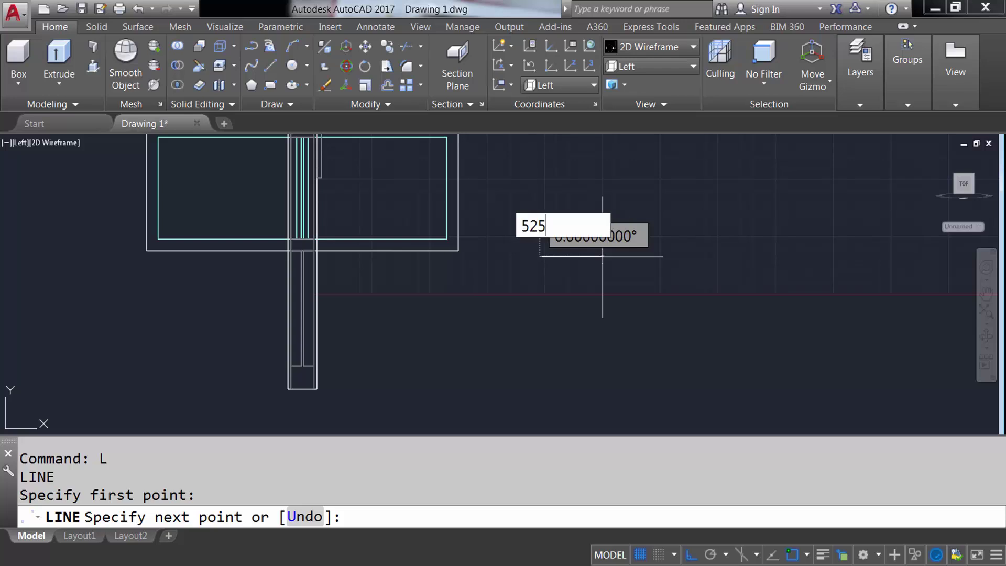
{"action": "key", "text": "Return"}
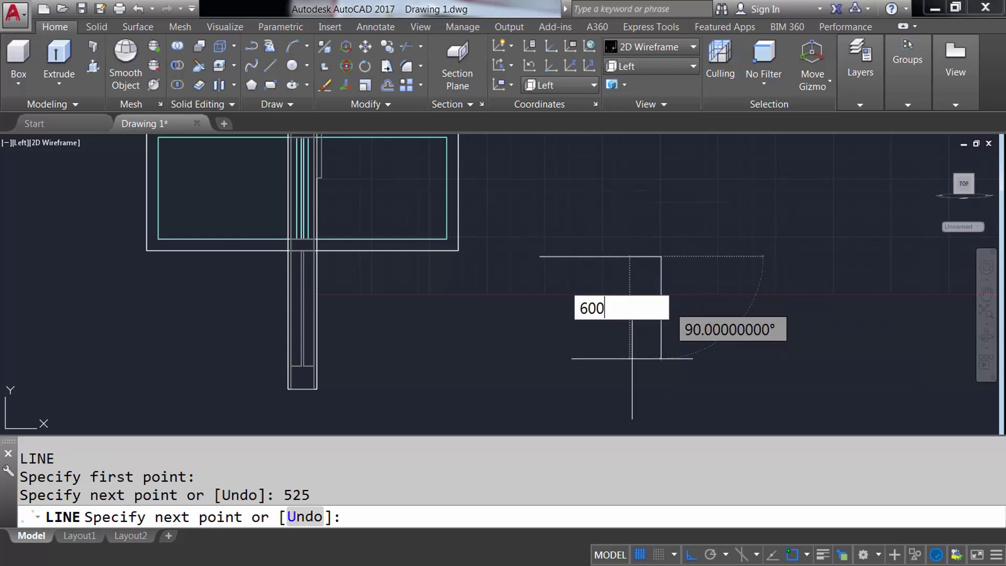
{"action": "key", "text": "Return"}
- Draw a 525 by -600 rectangle from the guide lines' start point
{"action": "type", "text": "REC"}
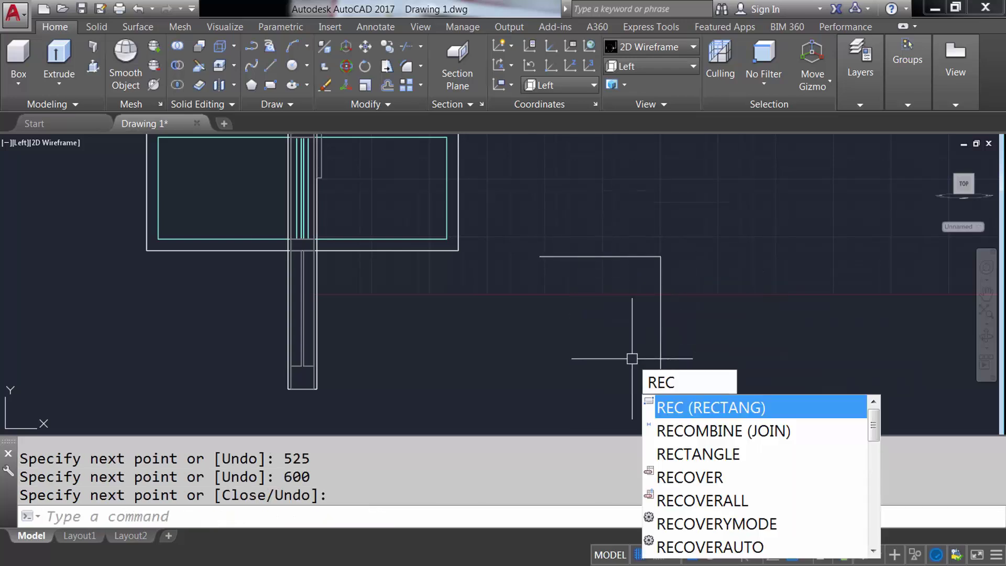
{"action": "key", "text": "Return"}
{"action": "left_click", "coordinate": [539, 256]}
{"action": "type", "text": "525"}
{"action": "key", "text": "Tab"}
{"action": "type", "text": "-600"}
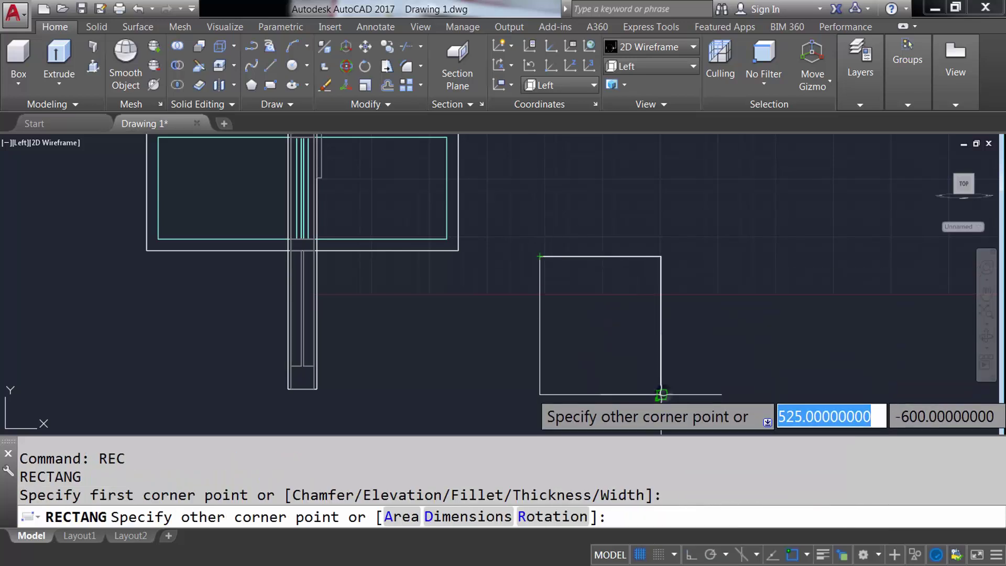
{"action": "key", "text": "Return"}
- Move the rectangle right, delete the guide lines, and orbit back to an isometric view
{"action": "type", "text": "m"}
{"action": "key", "text": "Return"}
{"action": "left_click", "coordinate": [540, 325]}
{"action": "left_click", "coordinate": [588, 325]}
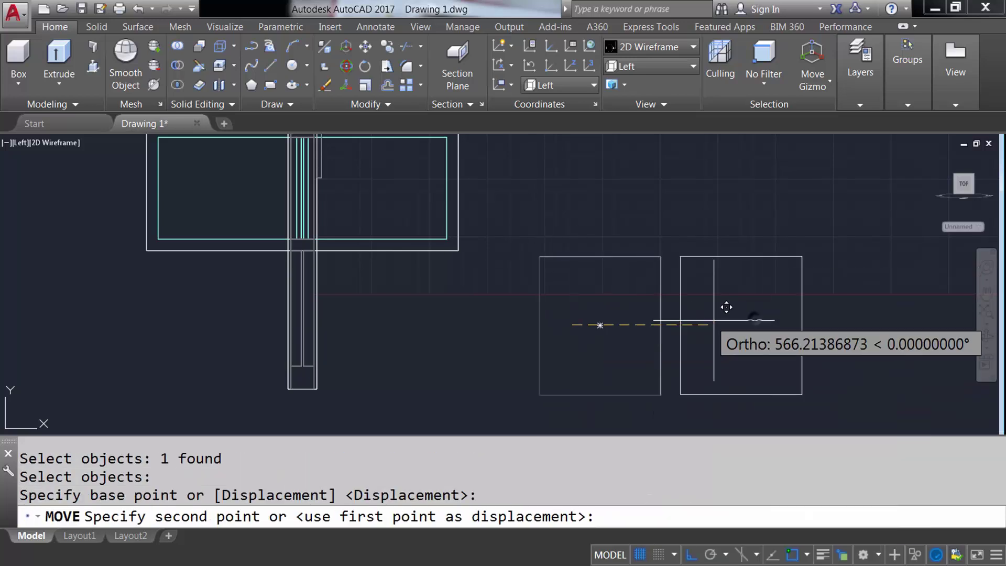
{"action": "left_click", "coordinate": [770, 326]}
{"action": "left_click", "coordinate": [706, 324]}
{"action": "left_click", "coordinate": [678, 281]}
{"action": "key", "text": "Delete"}
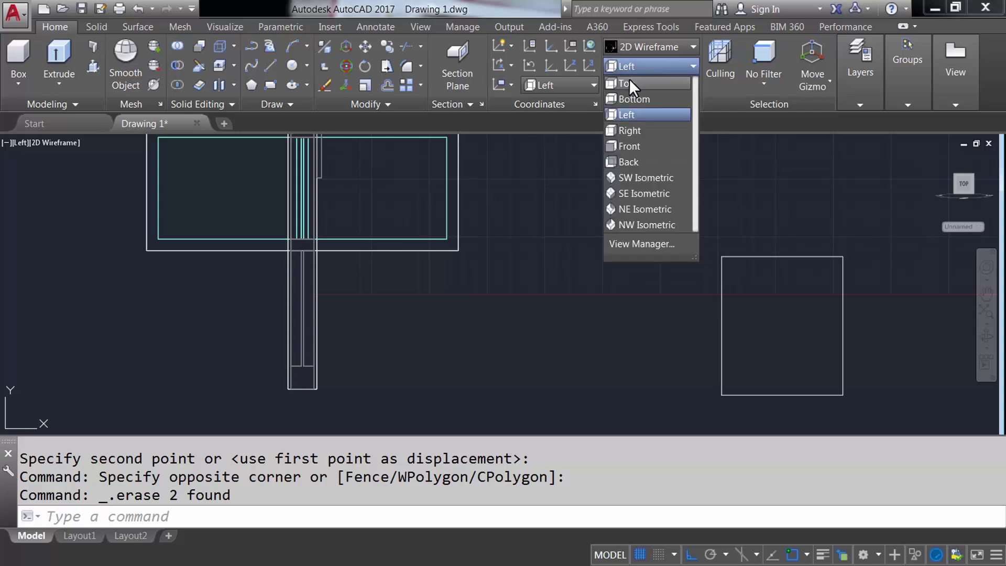
{"action": "left_click", "coordinate": [629, 84]}
{"action": "mouse_move", "coordinate": [248, 349]}
{"action": "middle_mouse_down", "text": "shift"}
{"action": "mouse_move", "coordinate": [506, 305]}
{"action": "mouse_move", "coordinate": [541, 253]}
{"action": "mouse_move", "coordinate": [512, 362]}
{"action": "mouse_move", "coordinate": [478, 325]}
{"action": "middle_mouse_up", "text": "shift"}
- Move the new rectangle to the house's base corner
{"action": "type", "text": "M"}
{"action": "key", "text": "Return"}
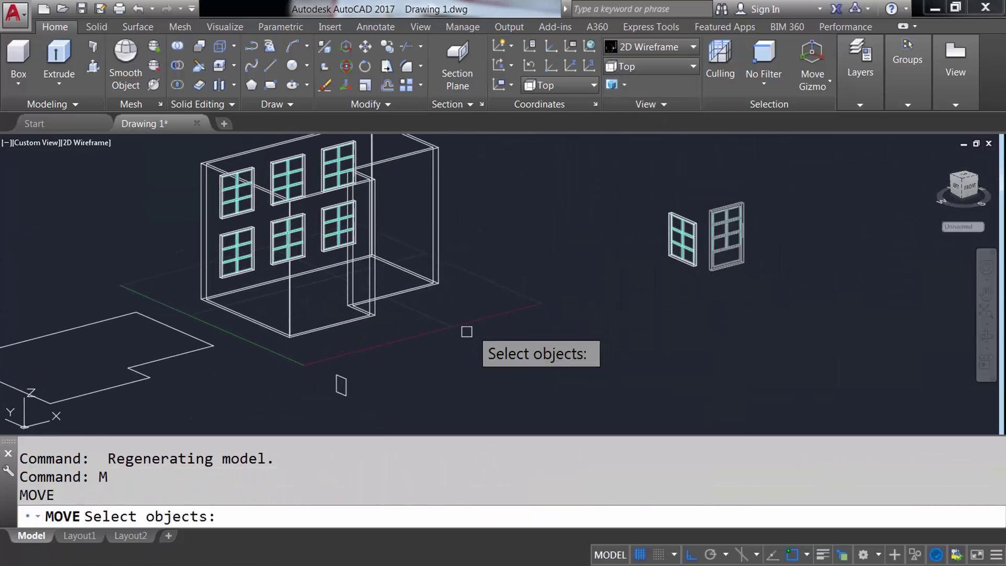
{"action": "key", "text": "Return"}
{"action": "left_click", "coordinate": [341, 384]}
{"action": "middle_click_drag", "start_coordinate": [341, 384], "coordinate": [299, 381]}
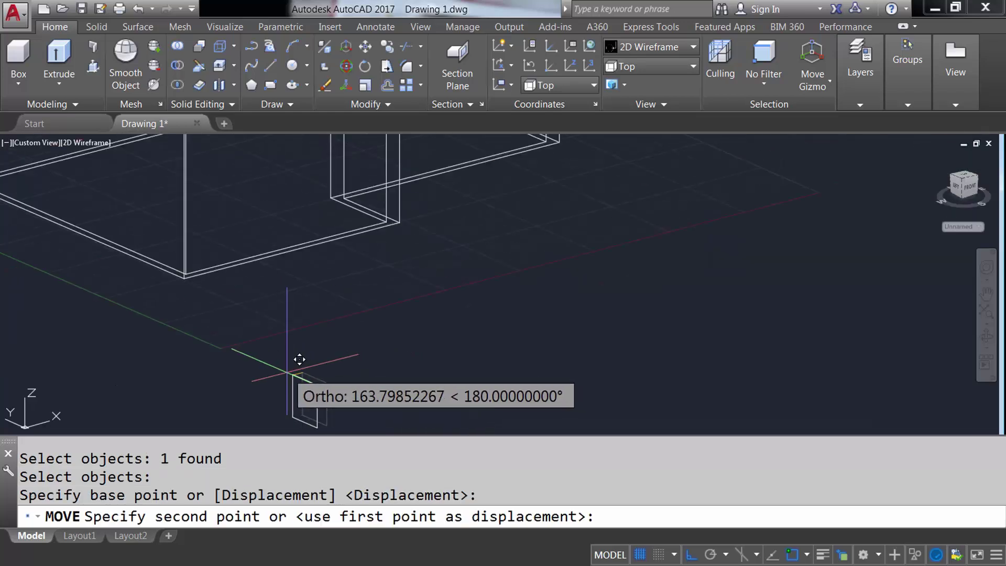
{"action": "scroll", "coordinate": [629, 267], "scroll_direction": "up", "scroll_amount": 5}
{"action": "scroll", "coordinate": [524, 314], "scroll_direction": "up", "scroll_amount": 2}
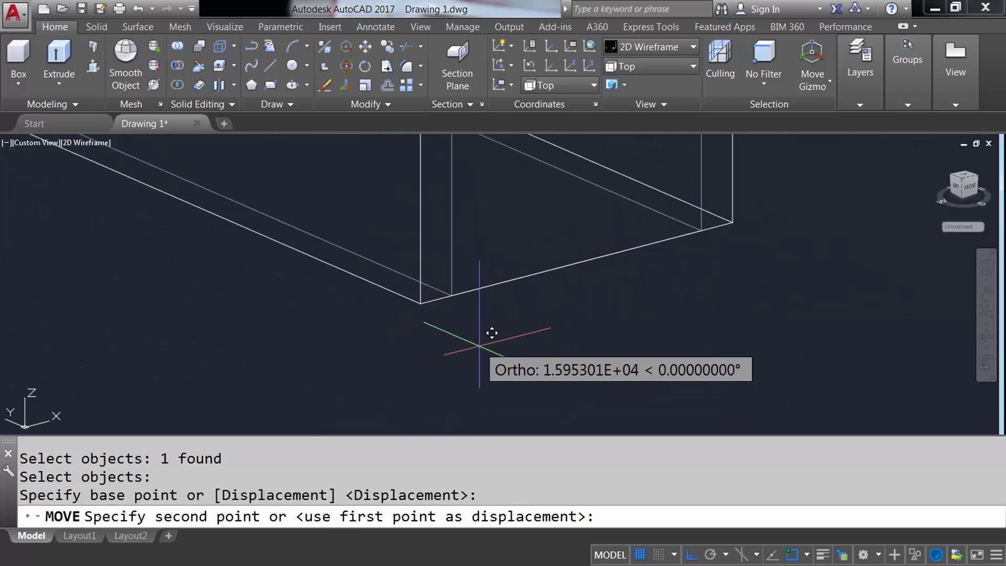
{"action": "left_click", "coordinate": [425, 298]}
- Copy the four frame pieces from the frame corner to the house's front corner
{"action": "type", "text": "CO"}
{"action": "key", "text": "Return"}
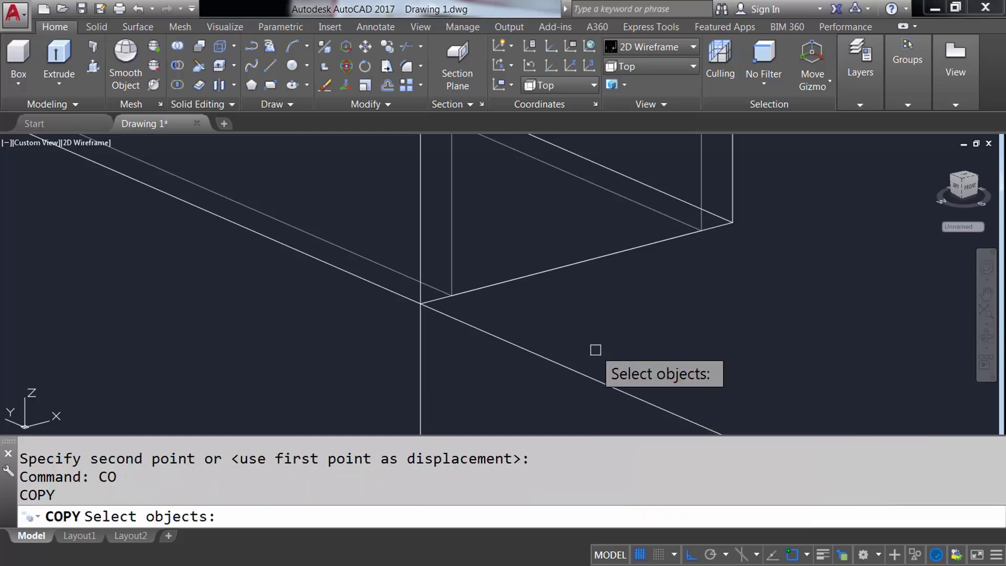
{"action": "scroll", "coordinate": [595, 348], "scroll_direction": "down", "scroll_amount": 3}
{"action": "left_click", "coordinate": [573, 348]}
{"action": "left_click", "coordinate": [512, 231]}
{"action": "key", "text": "Return"}
{"action": "scroll", "coordinate": [589, 435], "scroll_direction": "up", "scroll_amount": 3}
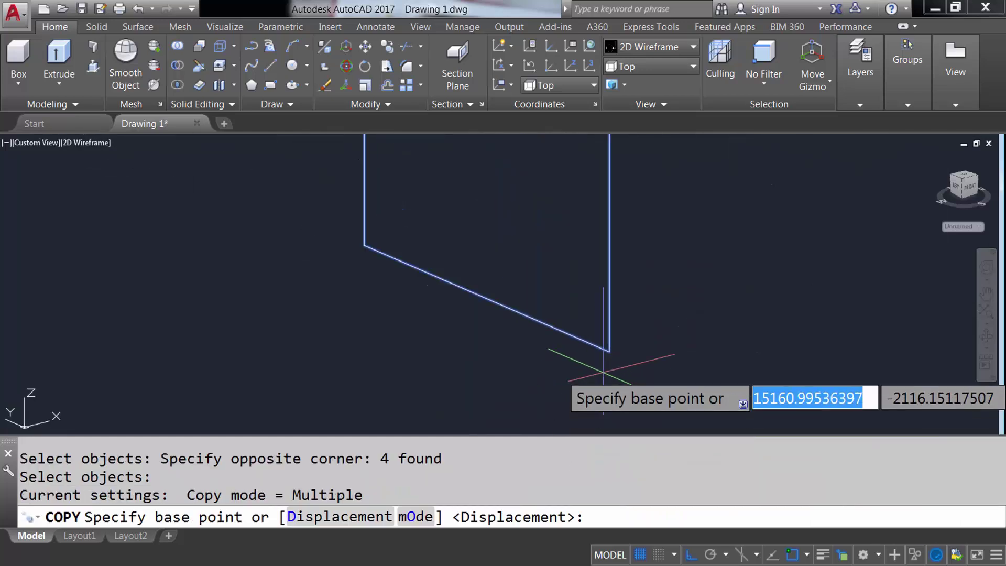
{"action": "left_click", "coordinate": [607, 348]}
{"action": "scroll", "coordinate": [607, 340], "scroll_direction": "down", "scroll_amount": 3}
{"action": "scroll", "coordinate": [608, 341], "scroll_direction": "down", "scroll_amount": 2}
{"action": "scroll", "coordinate": [246, 369], "scroll_direction": "up", "scroll_amount": 3}
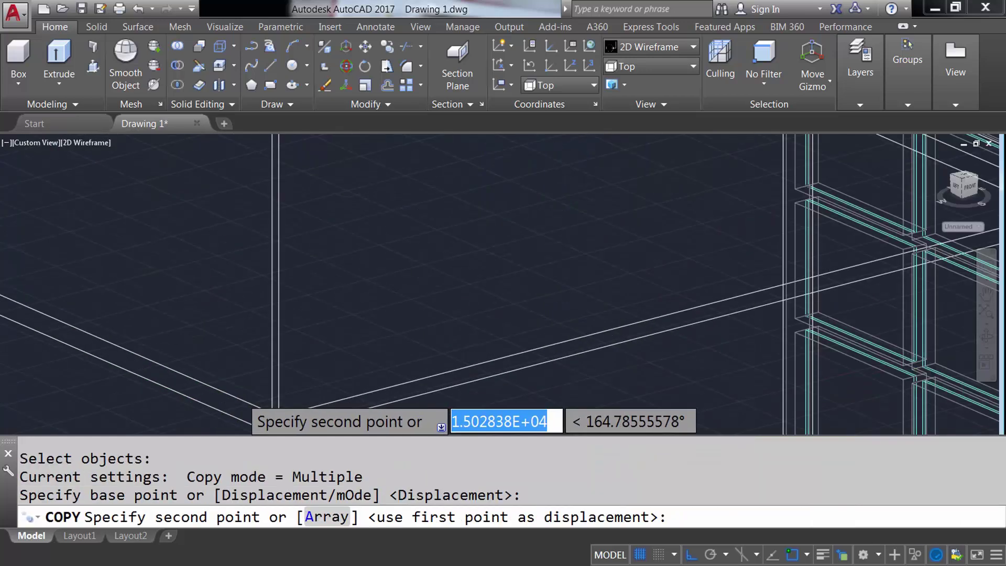
{"action": "scroll", "coordinate": [314, 341], "scroll_direction": "up", "scroll_amount": 2}
{"action": "left_click", "coordinate": [385, 341]}
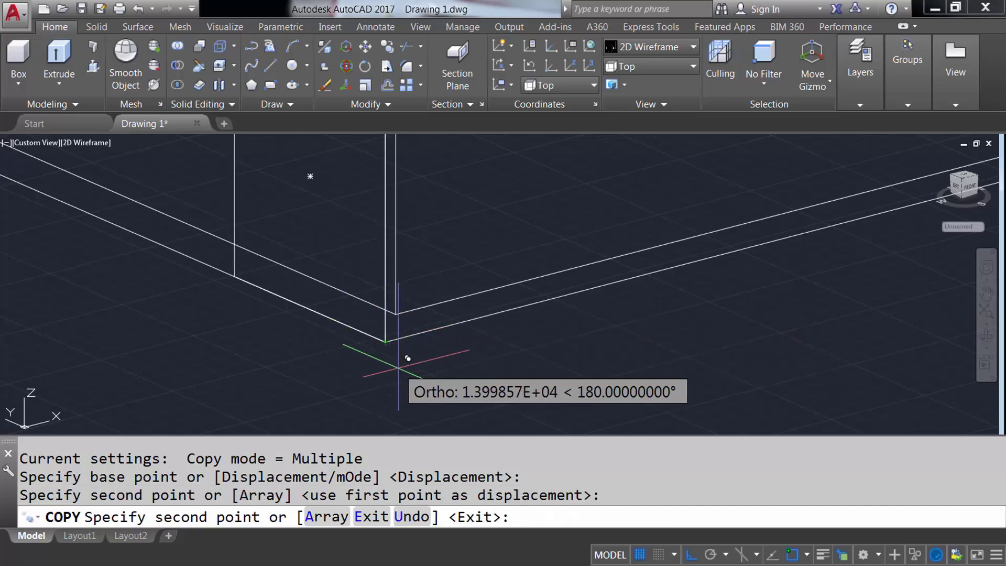
{"action": "key", "text": "Return"}
{"action": "scroll", "coordinate": [401, 367], "scroll_direction": "down", "scroll_amount": 1}
{"action": "scroll", "coordinate": [414, 361], "scroll_direction": "down", "scroll_amount": 1}
- In the Left view, mirror the polyline below the window, keeping the original
{"action": "left_click", "coordinate": [661, 71]}
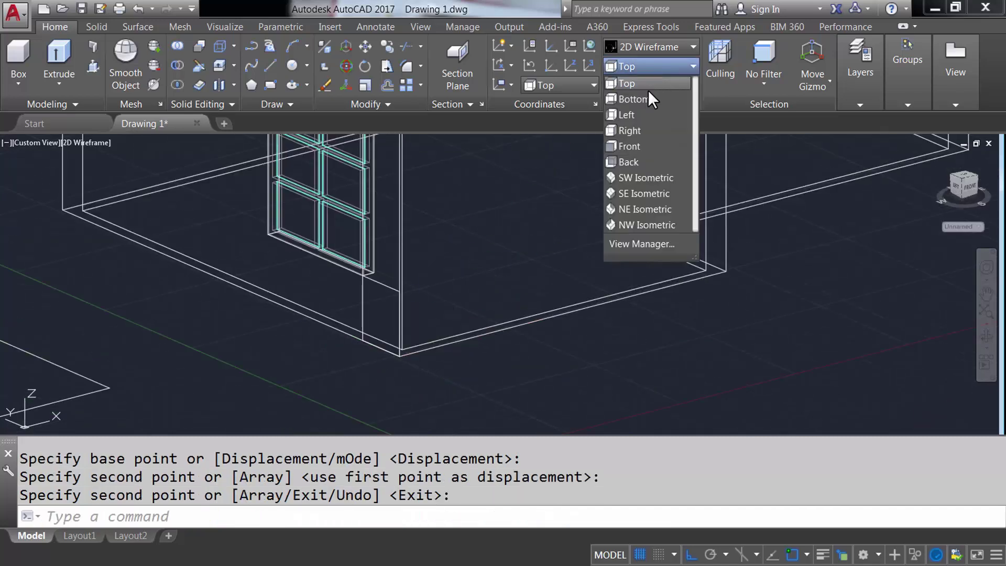
{"action": "left_click", "coordinate": [625, 114]}
{"action": "middle_click_drag", "start_coordinate": [567, 354], "coordinate": [581, 327]}
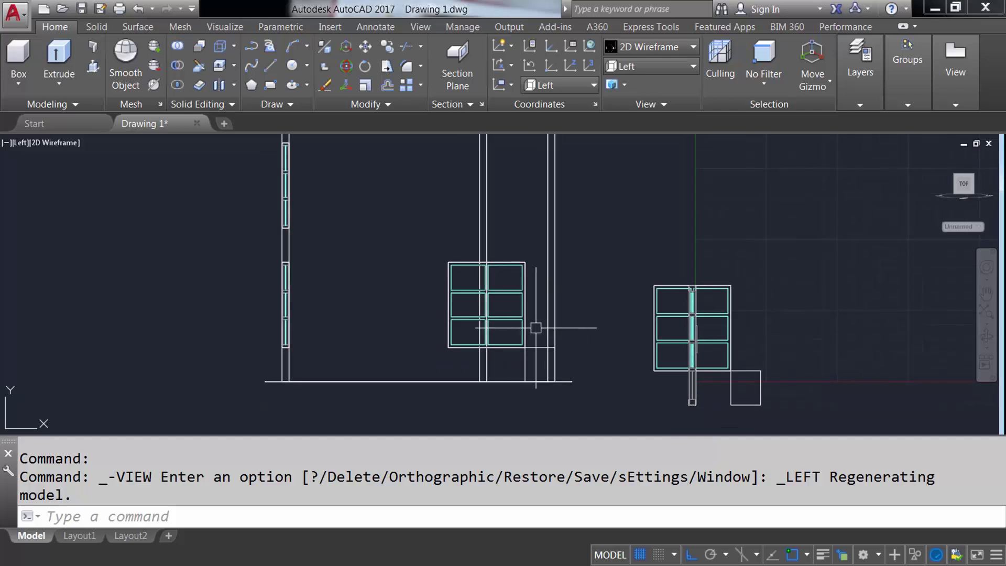
{"action": "type", "text": "MIRROR"}
{"action": "key", "text": "Return"}
{"action": "left_click", "coordinate": [539, 347]}
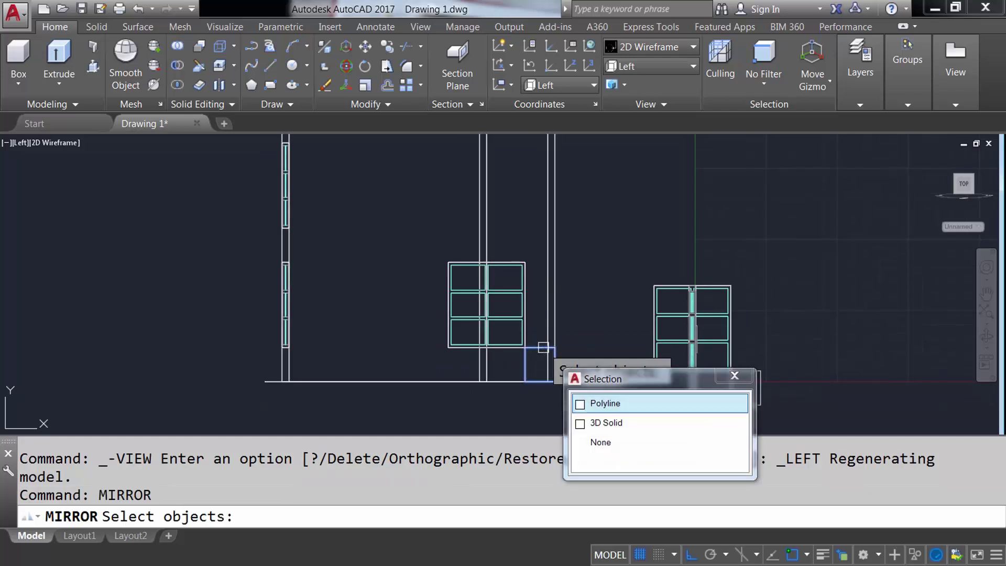
{"action": "left_click", "coordinate": [593, 408]}
{"action": "scroll", "coordinate": [536, 309], "scroll_direction": "up", "scroll_amount": 4}
{"action": "key", "text": "Return"}
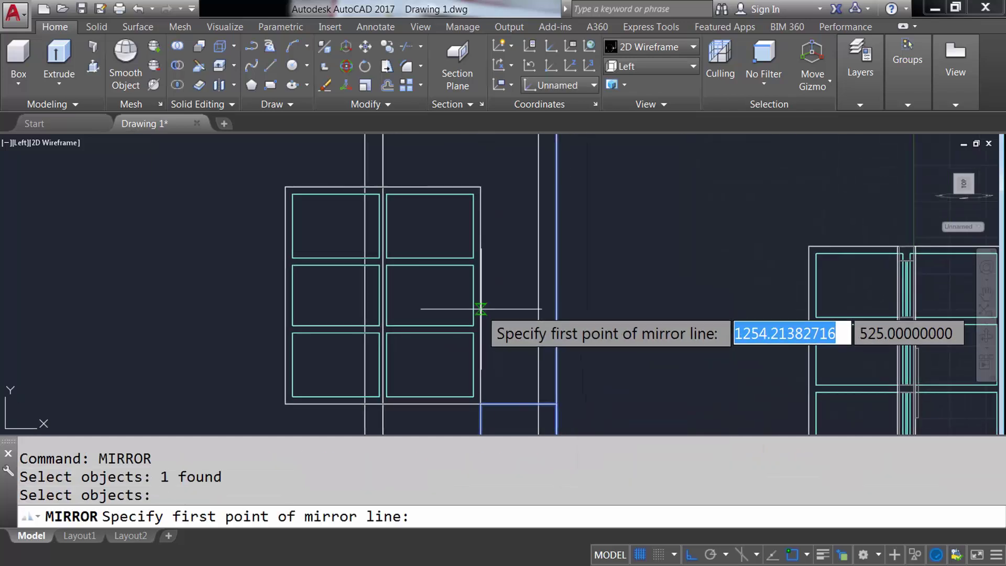
{"action": "left_click", "coordinate": [480, 296]}
{"action": "left_click", "coordinate": [617, 292]}
{"action": "key", "text": "Return"}
{"action": "type", "text": "MIRROR"}
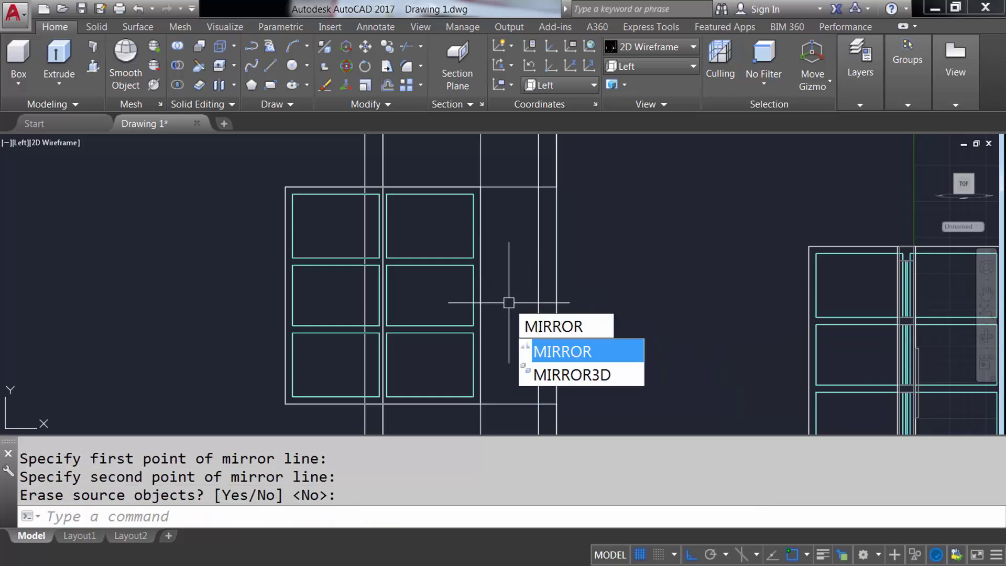
- Mirror the three frame pieces across a horizontal axis, keeping the originals
{"action": "key", "text": "Return"}
{"action": "left_click", "coordinate": [508, 300]}
{"action": "left_click", "coordinate": [441, 260]}
{"action": "scroll", "coordinate": [526, 410], "scroll_direction": "up", "scroll_amount": 3}
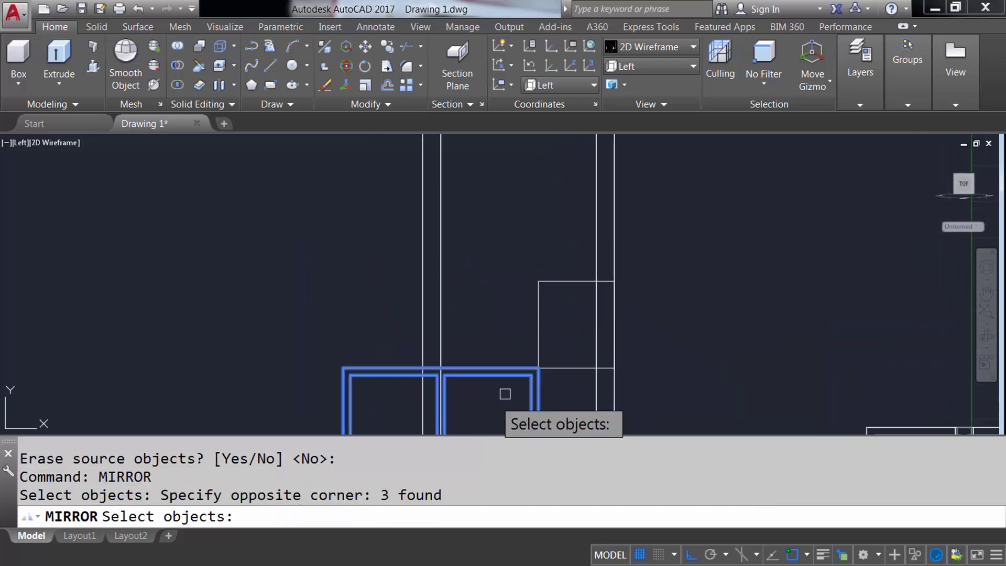
{"action": "key", "text": "Return"}
{"action": "left_click", "coordinate": [538, 324]}
{"action": "left_click", "coordinate": [577, 324]}
{"action": "key", "text": "Return"}
{"action": "scroll", "coordinate": [479, 321], "scroll_direction": "down", "scroll_amount": 3}
{"action": "mouse_move", "coordinate": [479, 321]}
{"action": "middle_mouse_down"}
{"action": "mouse_move", "coordinate": [434, 315]}
{"action": "mouse_move", "coordinate": [473, 316]}
{"action": "middle_mouse_up"}
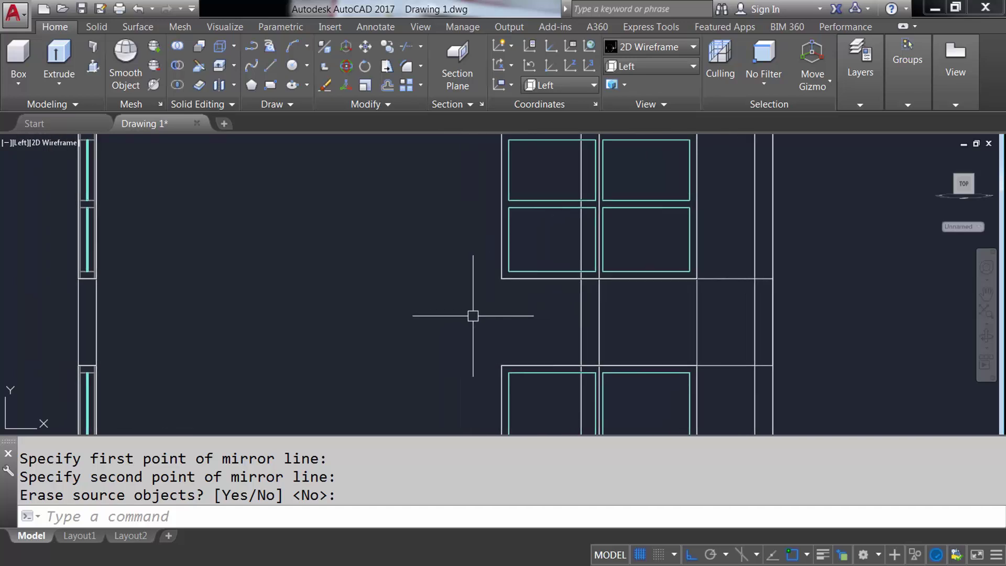
- Draw a 1050-long horizontal helper line from the window corner
{"action": "type", "text": "L"}
{"action": "key", "text": "Return"}
{"action": "left_click", "coordinate": [502, 278]}
{"action": "type", "text": "1050"}
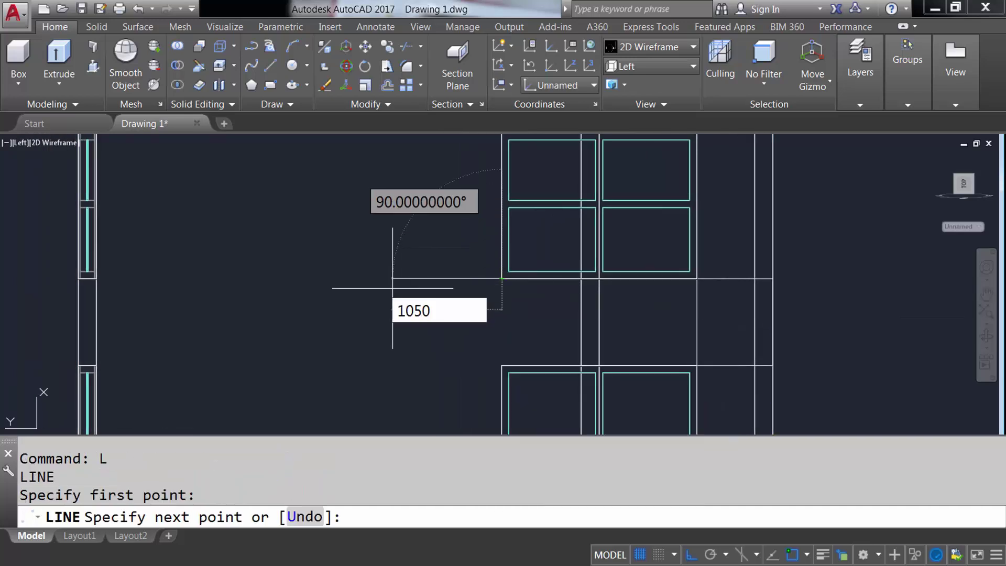
{"action": "key", "text": "Return"}
- Mirror the six window pieces about a vertical axis at the helper line's end
{"action": "key", "text": "Return"}
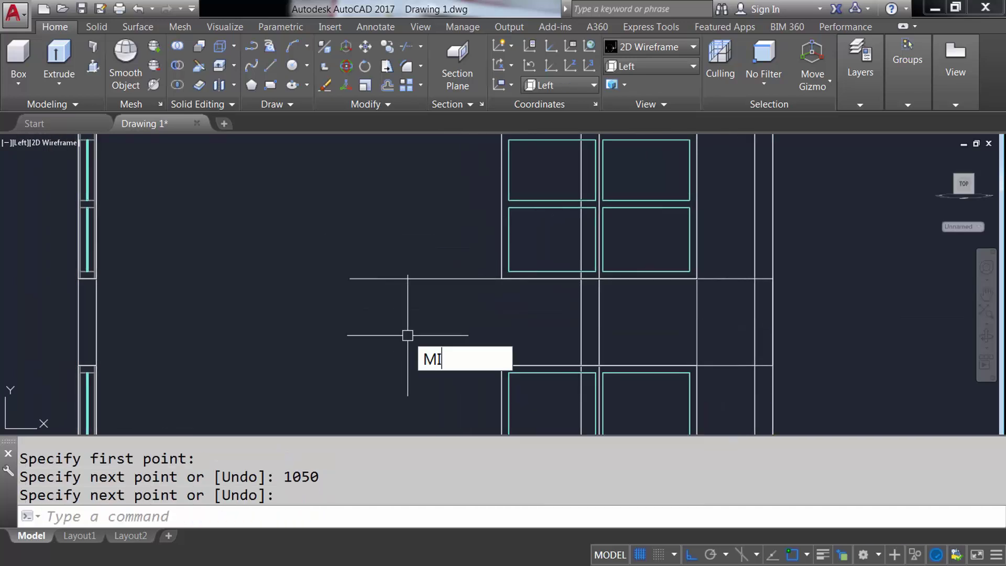
{"action": "type", "text": "RROR"}
{"action": "key", "text": "Return"}
{"action": "left_click", "coordinate": [558, 388]}
{"action": "left_click", "coordinate": [533, 269]}
{"action": "key", "text": "Return"}
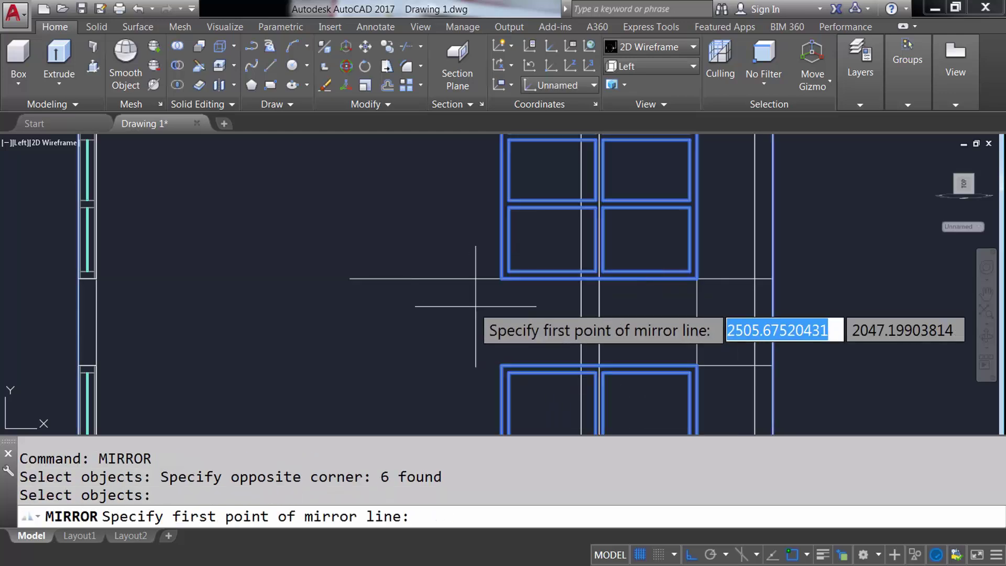
{"action": "left_click", "coordinate": [426, 278]}
{"action": "left_click", "coordinate": [439, 344]}
{"action": "key", "text": "Return"}
{"action": "left_click", "coordinate": [440, 278]}
- Erase the 1050 helper line and return to the Top view
{"action": "left_click", "coordinate": [440, 254]}
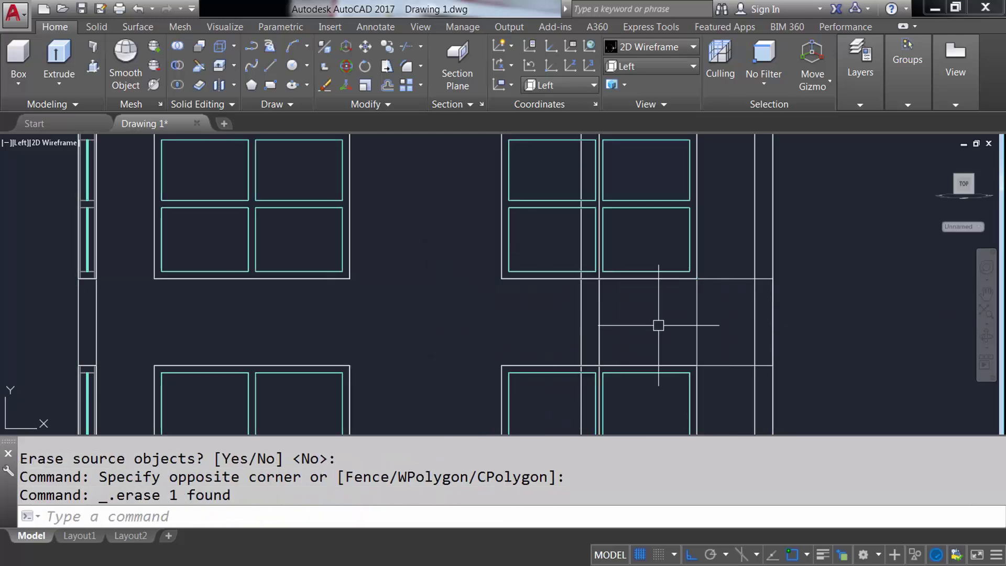
{"action": "scroll", "coordinate": [716, 323], "scroll_direction": "down", "scroll_amount": 3}
{"action": "scroll", "coordinate": [550, 367], "scroll_direction": "down", "scroll_amount": 3}
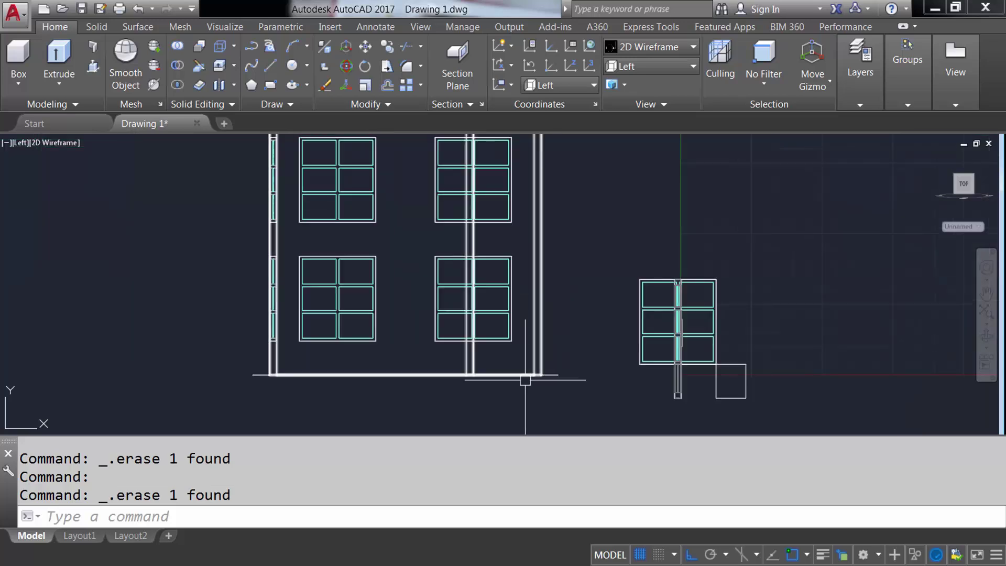
{"action": "middle_click_drag", "start_coordinate": [487, 254], "coordinate": [479, 311]}
{"action": "left_click", "coordinate": [649, 66]}
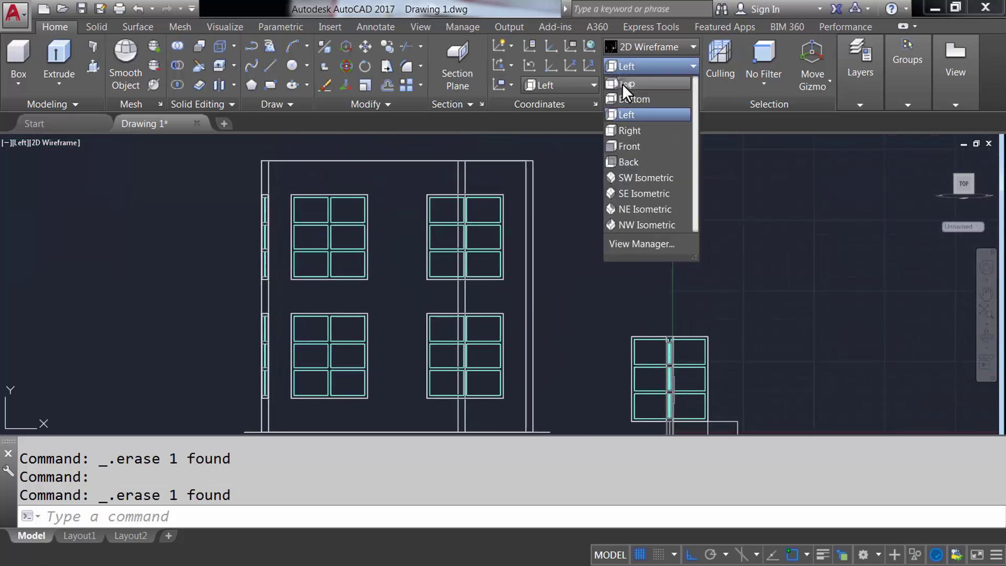
{"action": "left_click", "coordinate": [622, 83]}
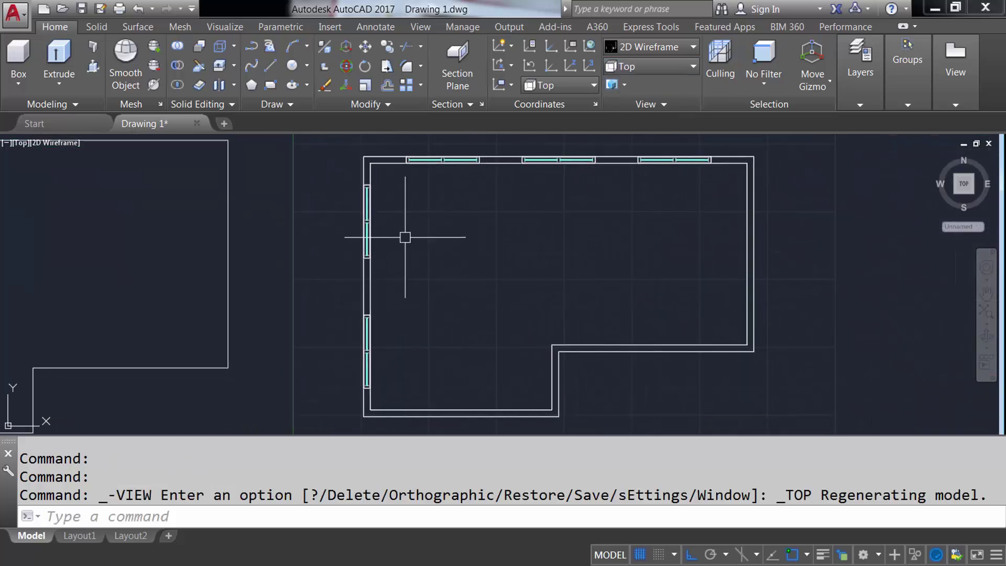
- Move the top-wall windows 10000 units to the right
{"action": "scroll", "coordinate": [485, 224], "scroll_direction": "down", "scroll_amount": 2}
{"action": "scroll", "coordinate": [427, 258], "scroll_direction": "down", "scroll_amount": 1}
{"action": "type", "text": "M"}
{"action": "key", "text": "Return"}
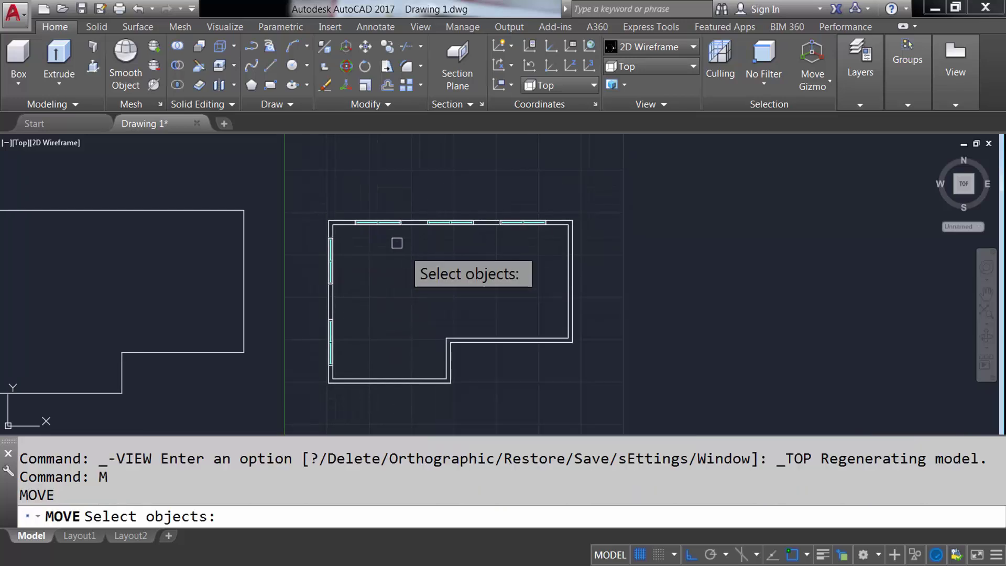
{"action": "left_click", "coordinate": [474, 223]}
{"action": "key", "text": "Return"}
{"action": "left_click", "coordinate": [412, 257]}
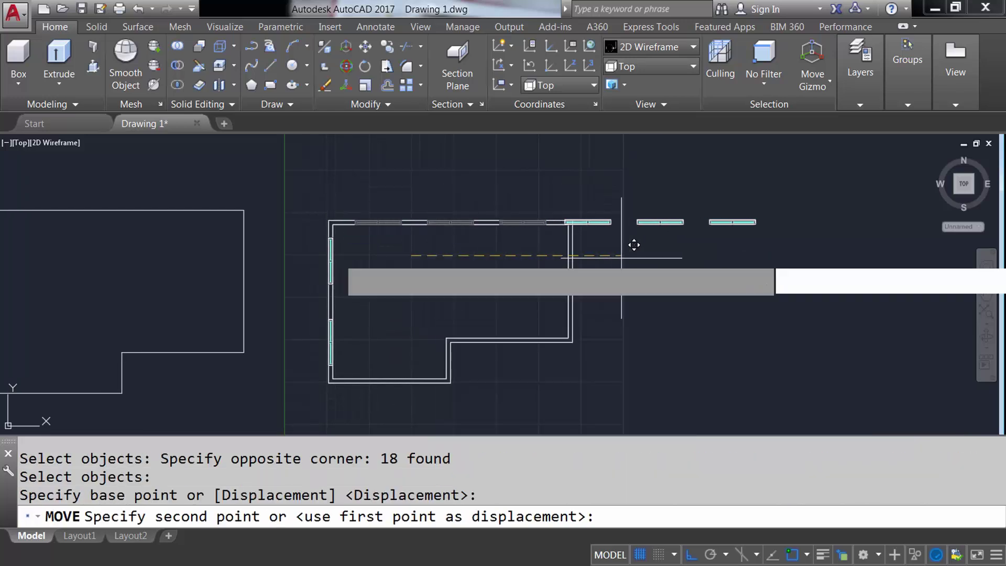
{"action": "type", "text": "10000"}
{"action": "key", "text": "Return"}
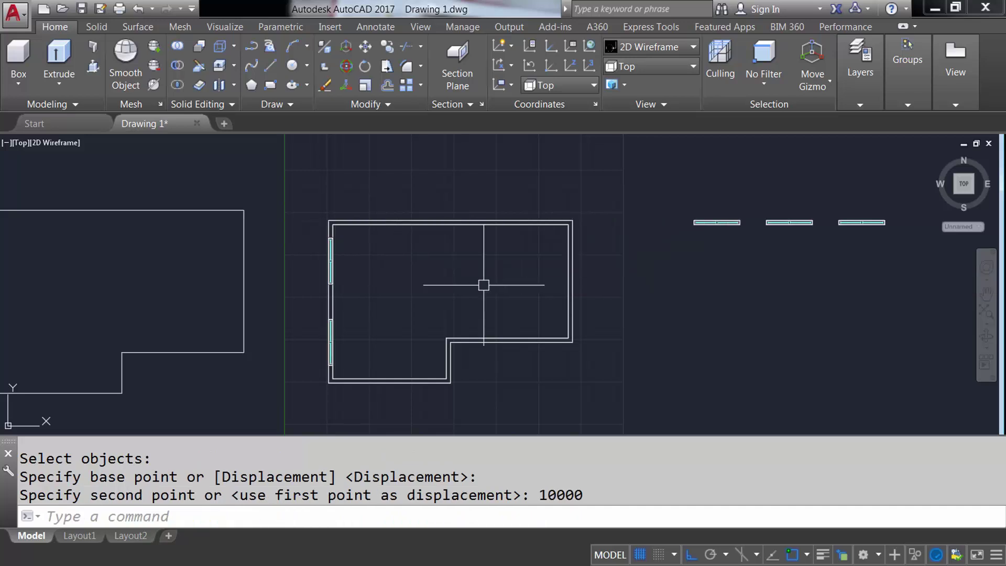
- Move the left-wall windows 10000 units upward
{"action": "type", "text": "M"}
{"action": "key", "text": "Return"}
{"action": "left_click", "coordinate": [301, 196]}
{"action": "left_click", "coordinate": [368, 360]}
{"action": "key", "text": "Return"}
{"action": "left_click", "coordinate": [369, 340]}
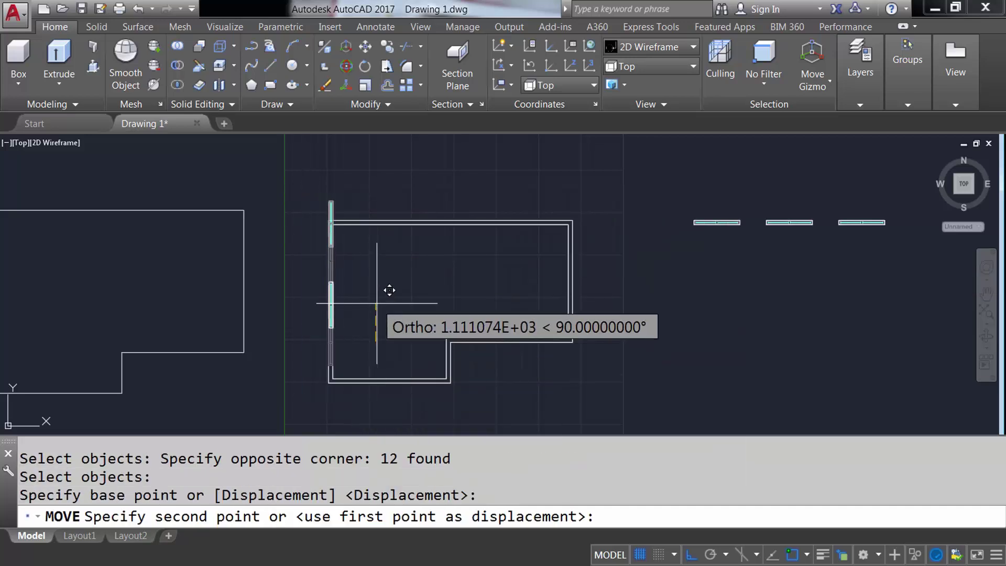
{"action": "type", "text": "10000"}
{"action": "key", "text": "Return"}
- Orbit into a 3D view and remove the stray small piece
{"action": "scroll", "coordinate": [379, 306], "scroll_direction": "down", "scroll_amount": 2}
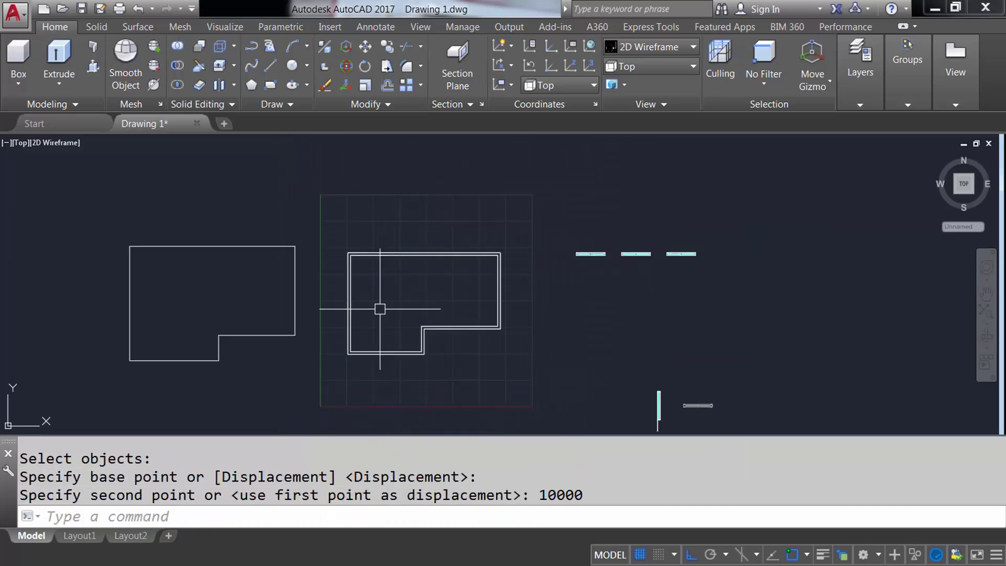
{"action": "middle_click_drag", "start_coordinate": [538, 345], "coordinate": [519, 298]}
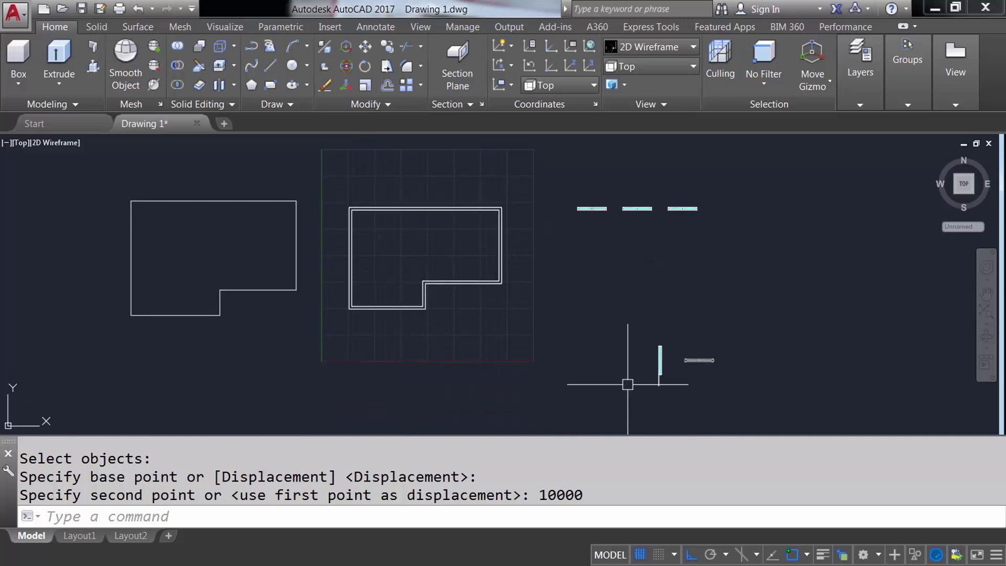
{"action": "middle_click_drag", "start_coordinate": [629, 382], "coordinate": [662, 286], "text": "shift"}
{"action": "scroll", "coordinate": [775, 309], "scroll_direction": "up", "scroll_amount": 4}
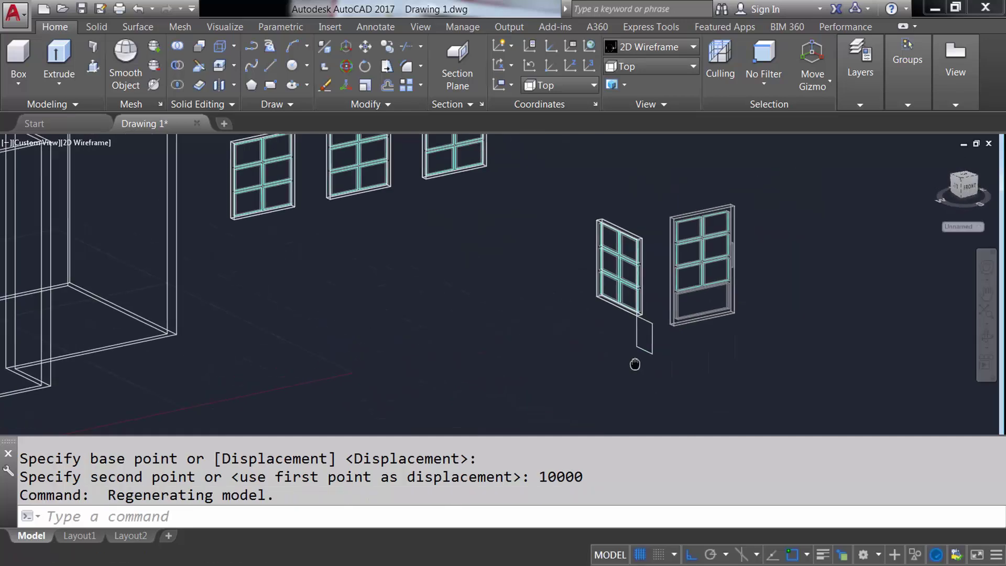
{"action": "left_click", "coordinate": [636, 356]}
{"action": "type", "text": "3DRO"}
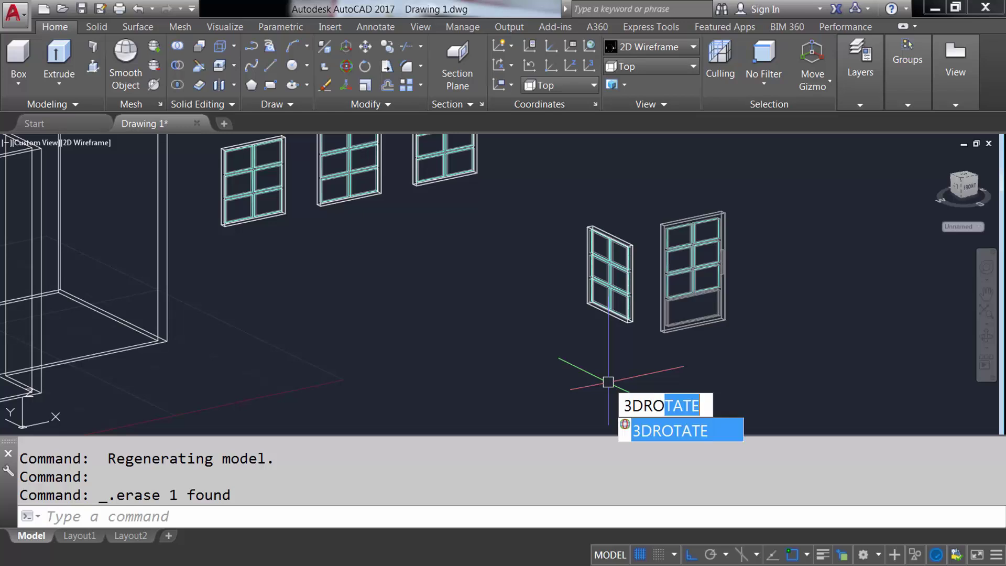
- Rotate one window 180° in 3D so it faces forward
{"action": "key", "text": "Return"}
{"action": "left_click", "coordinate": [565, 203]}
{"action": "key", "text": "Return"}
{"action": "left_click", "coordinate": [591, 231]}
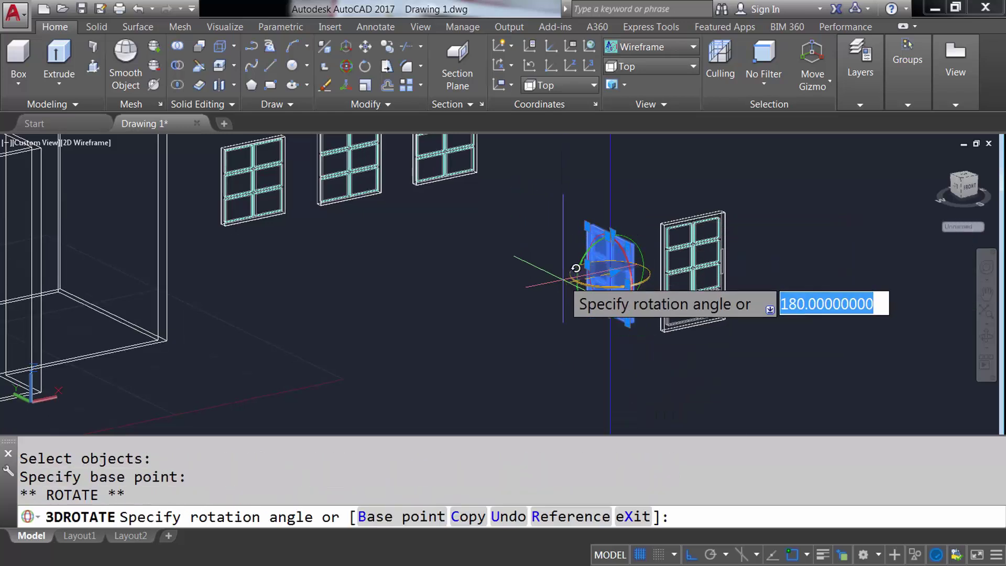
{"action": "left_click", "coordinate": [600, 221]}
{"action": "left_click", "coordinate": [660, 68]}
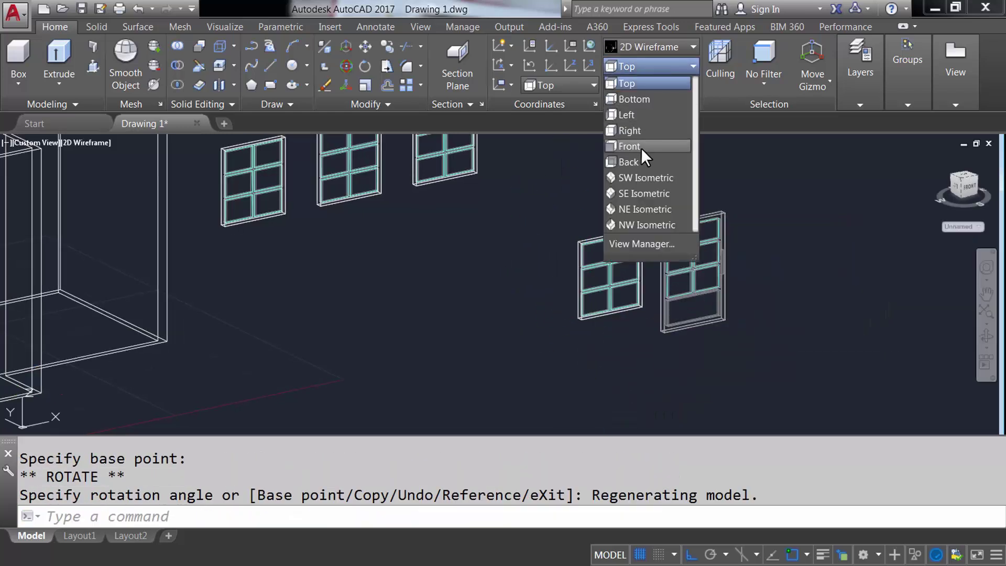
- In the Front view, draw 600-unit guide lines
{"action": "left_click", "coordinate": [626, 146]}
{"action": "scroll", "coordinate": [629, 325], "scroll_direction": "up", "scroll_amount": 5}
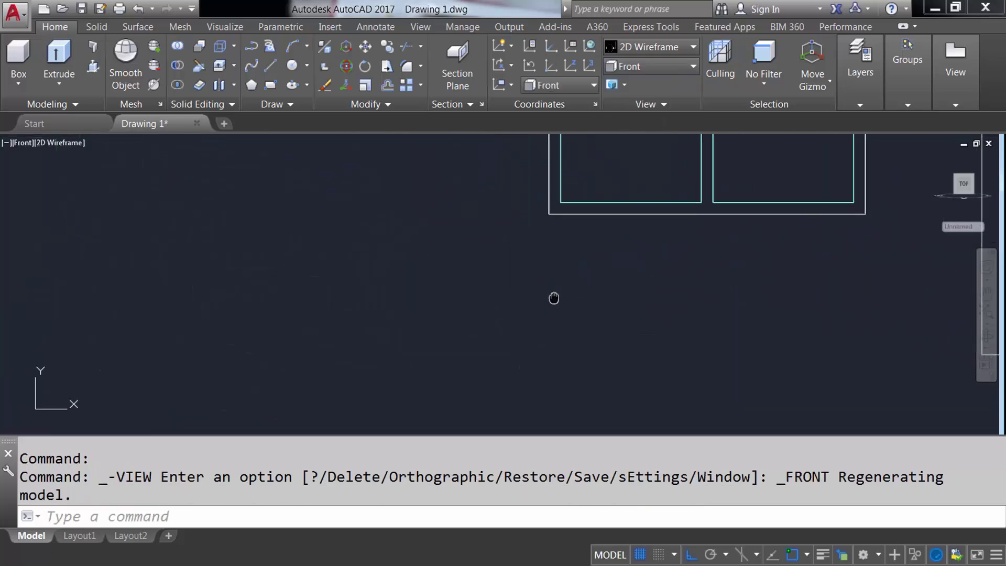
{"action": "type", "text": "L"}
{"action": "key", "text": "Return"}
{"action": "left_click", "coordinate": [244, 234]}
{"action": "type", "text": "600"}
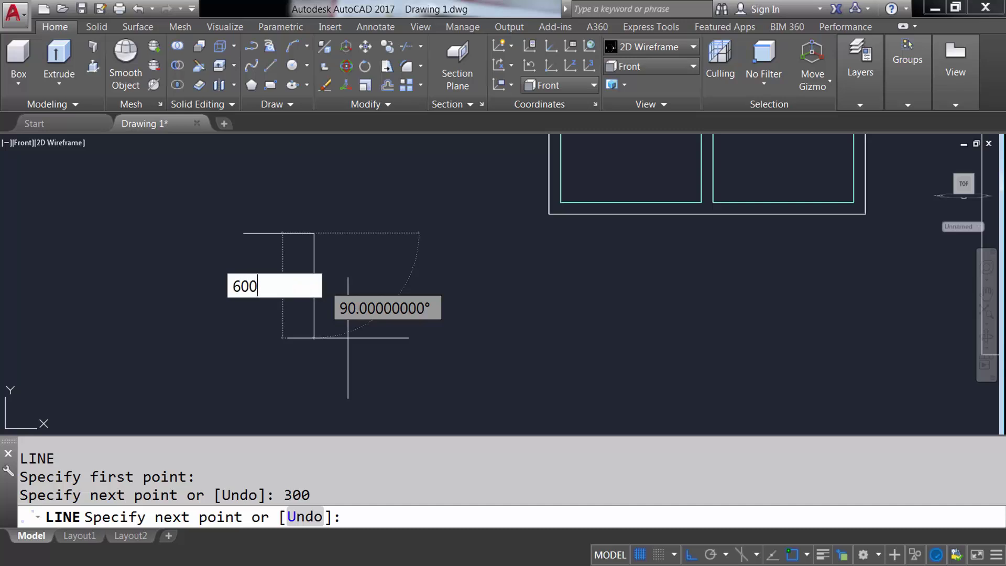
{"action": "key", "text": "Return"}
{"action": "key", "text": "Return"}
{"action": "middle_click_drag", "start_coordinate": [348, 340], "coordinate": [441, 326]}
{"action": "type", "text": "REC"}
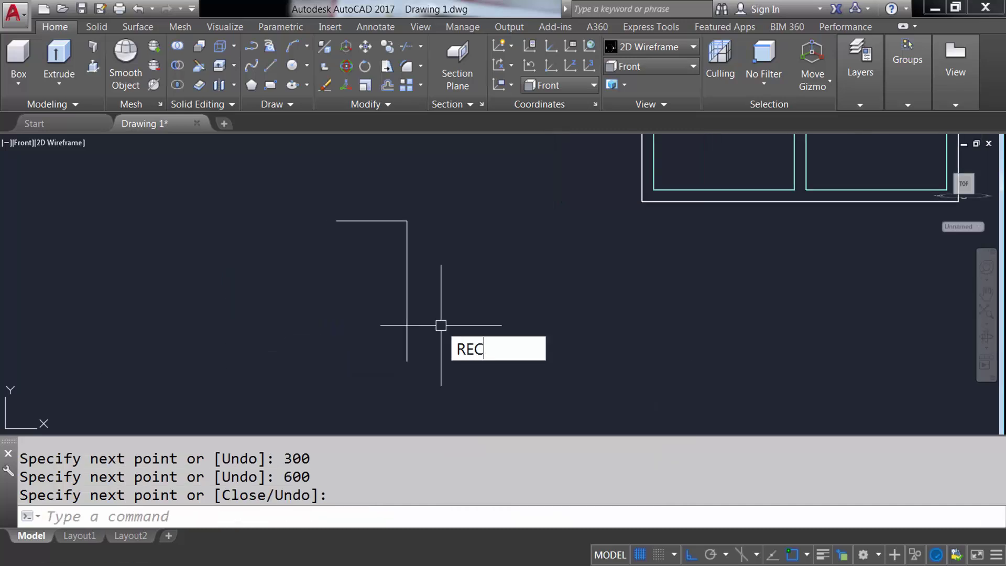
- Draw a tall rectangle along the guides, shift it right, and delete the guide lines
{"action": "key", "text": "Return"}
{"action": "left_click", "coordinate": [337, 221]}
{"action": "left_click", "coordinate": [404, 362]}
{"action": "key", "text": "m"}
{"action": "key", "text": "Return"}
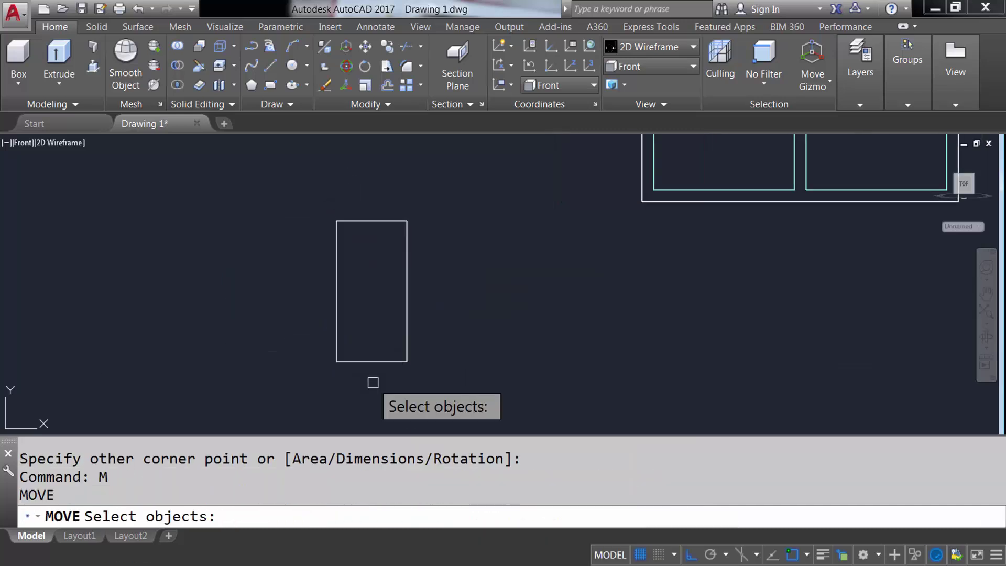
{"action": "left_click", "coordinate": [372, 362]}
{"action": "key", "text": "Return"}
{"action": "left_click", "coordinate": [336, 362]}
{"action": "left_click", "coordinate": [418, 382]}
{"action": "left_click", "coordinate": [306, 215]}
{"action": "key", "text": "Delete"}
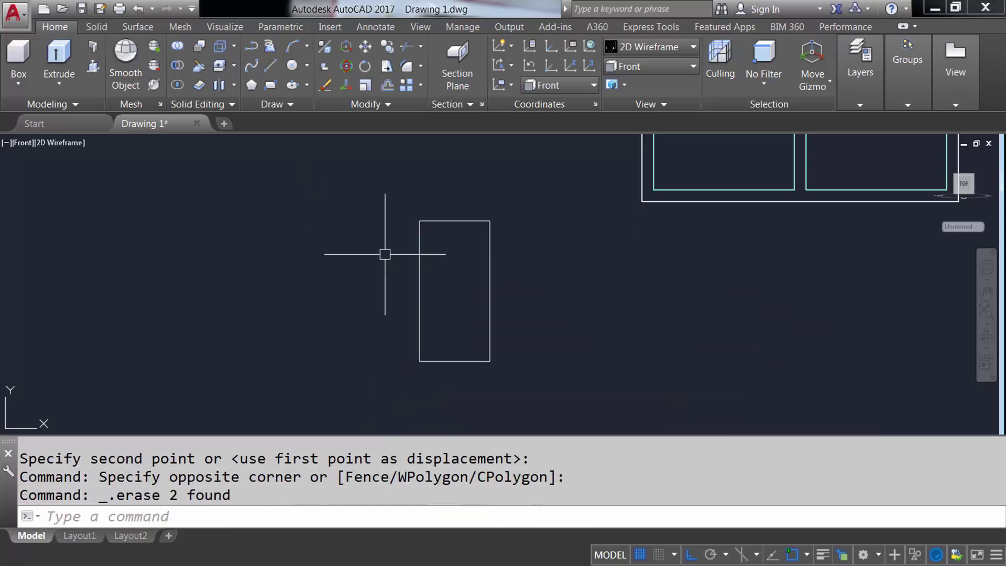
- From the Top view orbited to 3D, move the rectangle beneath the window
{"action": "left_click", "coordinate": [649, 86]}
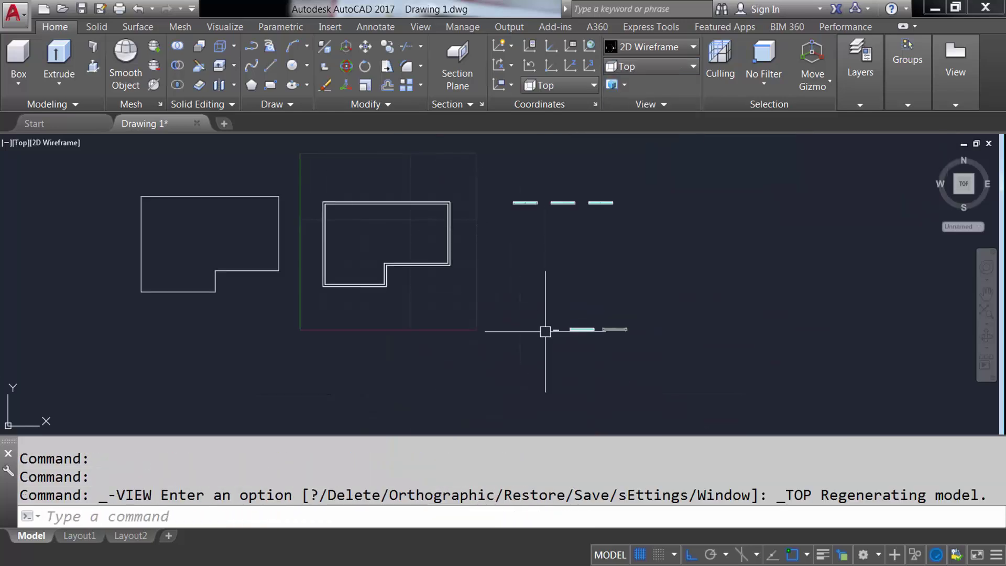
{"action": "middle_click_drag", "start_coordinate": [545, 332], "coordinate": [573, 259], "text": "shift"}
{"action": "scroll", "coordinate": [535, 332], "scroll_direction": "up", "scroll_amount": 5}
{"action": "type", "text": "m"}
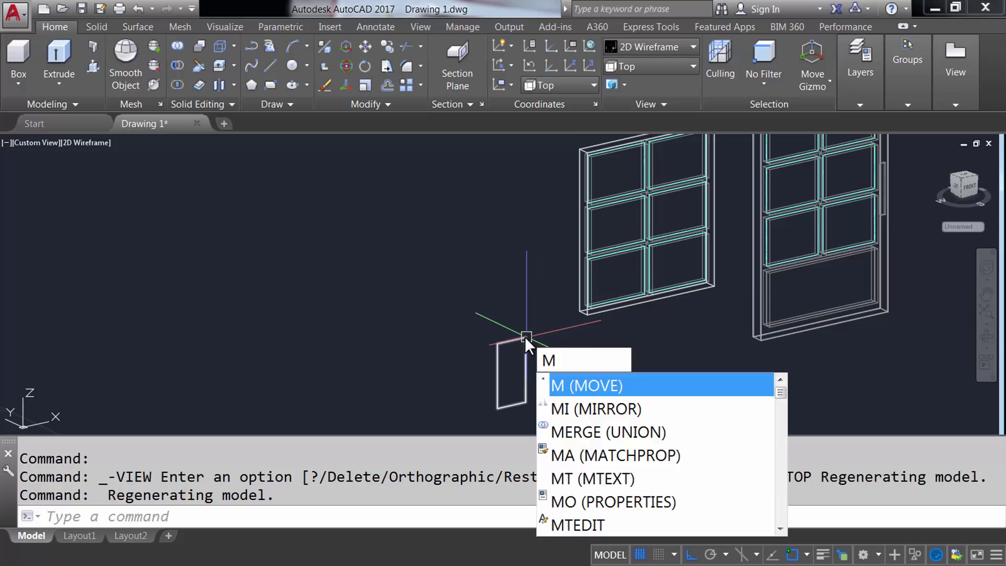
{"action": "key", "text": "Return"}
{"action": "left_click", "coordinate": [524, 336]}
{"action": "scroll", "coordinate": [522, 343], "scroll_direction": "up", "scroll_amount": 5}
{"action": "key", "text": "Return"}
{"action": "left_click", "coordinate": [472, 329]}
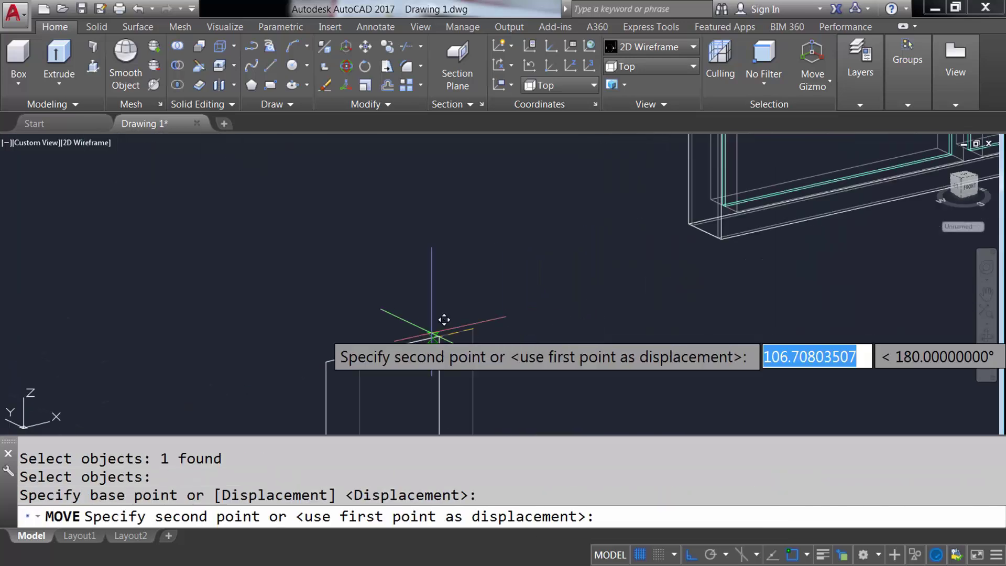
{"action": "scroll", "coordinate": [731, 218], "scroll_direction": "up", "scroll_amount": 3}
{"action": "scroll", "coordinate": [606, 361], "scroll_direction": "up", "scroll_amount": 3}
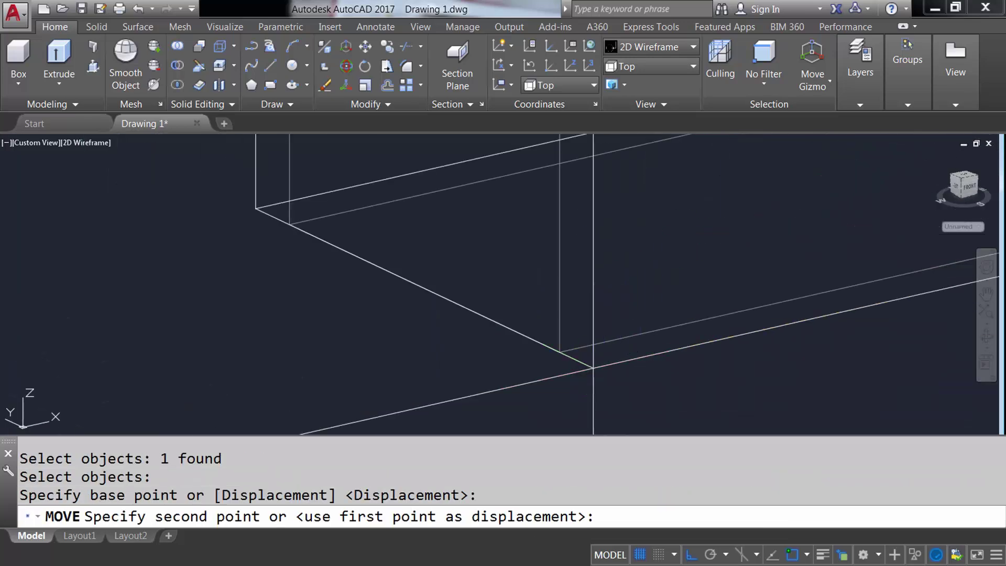
{"action": "left_click", "coordinate": [592, 372]}
{"action": "scroll", "coordinate": [613, 373], "scroll_direction": "down", "scroll_amount": 3}
{"action": "type", "text": "CO"}
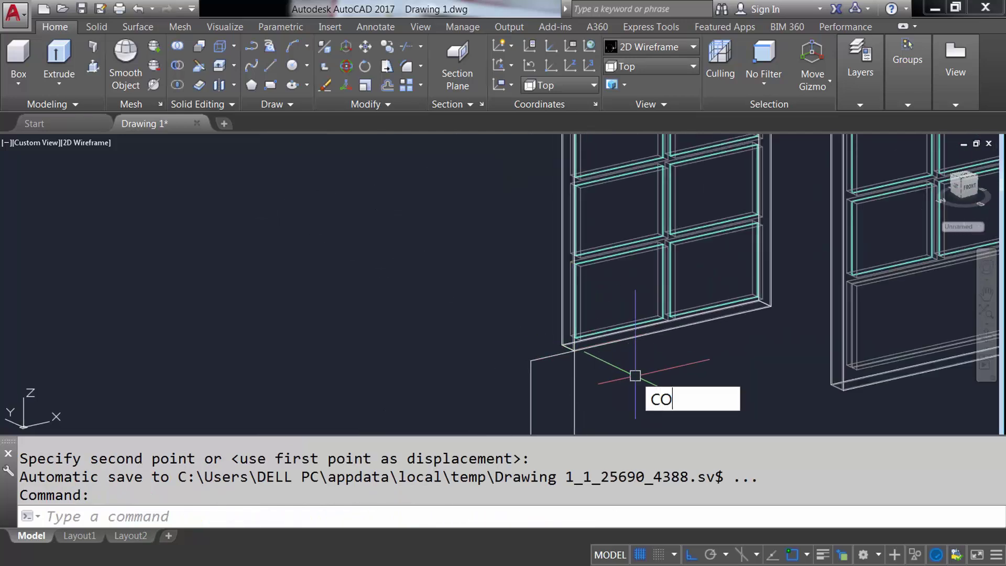
- Copy the window and rectangle from the window corner to the house wall corner
{"action": "key", "text": "Return"}
{"action": "left_click", "coordinate": [697, 360]}
{"action": "left_click", "coordinate": [607, 299]}
{"action": "key", "text": "Return"}
{"action": "middle_click_drag", "start_coordinate": [531, 312], "coordinate": [522, 199]}
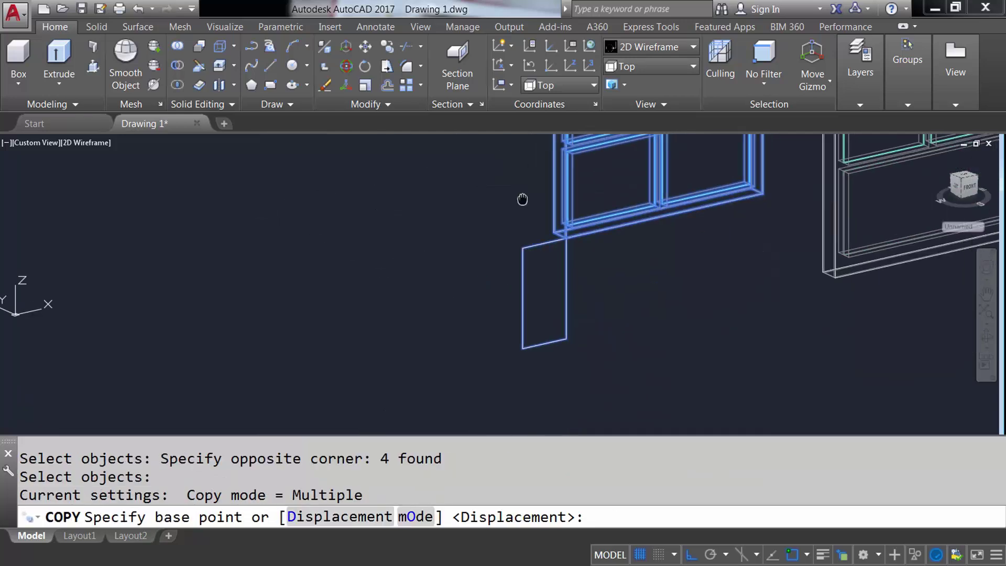
{"action": "left_click", "coordinate": [524, 310]}
{"action": "scroll", "coordinate": [582, 294], "scroll_direction": "down", "scroll_amount": 3}
{"action": "scroll", "coordinate": [343, 309], "scroll_direction": "up", "scroll_amount": 5}
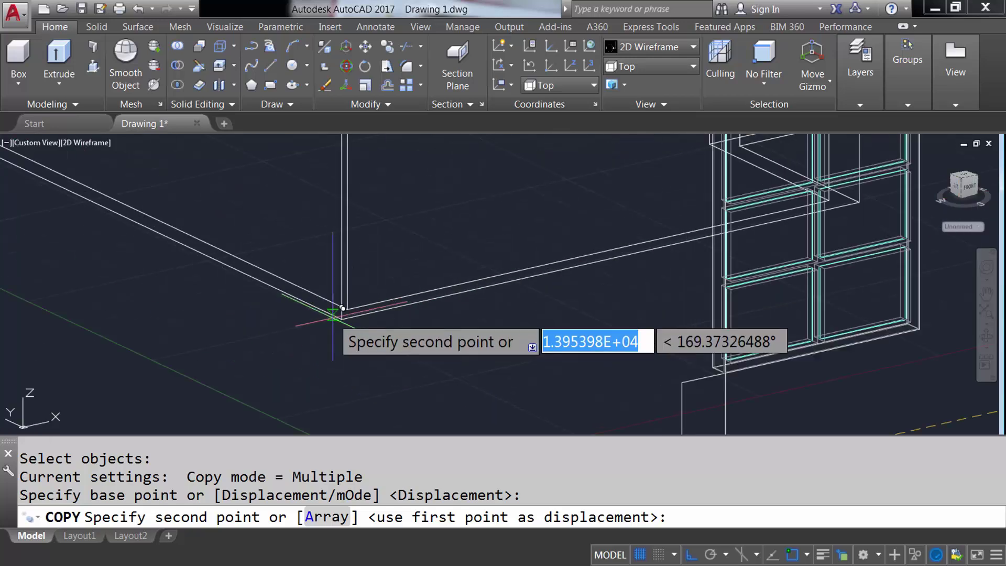
{"action": "left_click", "coordinate": [375, 335]}
{"action": "scroll", "coordinate": [414, 351], "scroll_direction": "up", "scroll_amount": 1}
{"action": "key", "text": "Escape"}
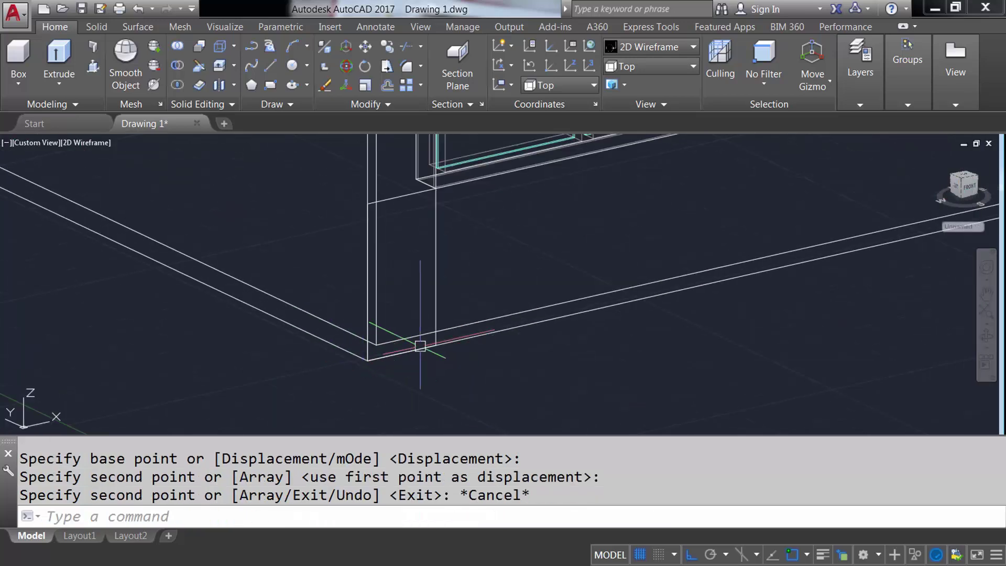
{"action": "scroll", "coordinate": [420, 346], "scroll_direction": "down", "scroll_amount": 3}
{"action": "left_click", "coordinate": [669, 67]}
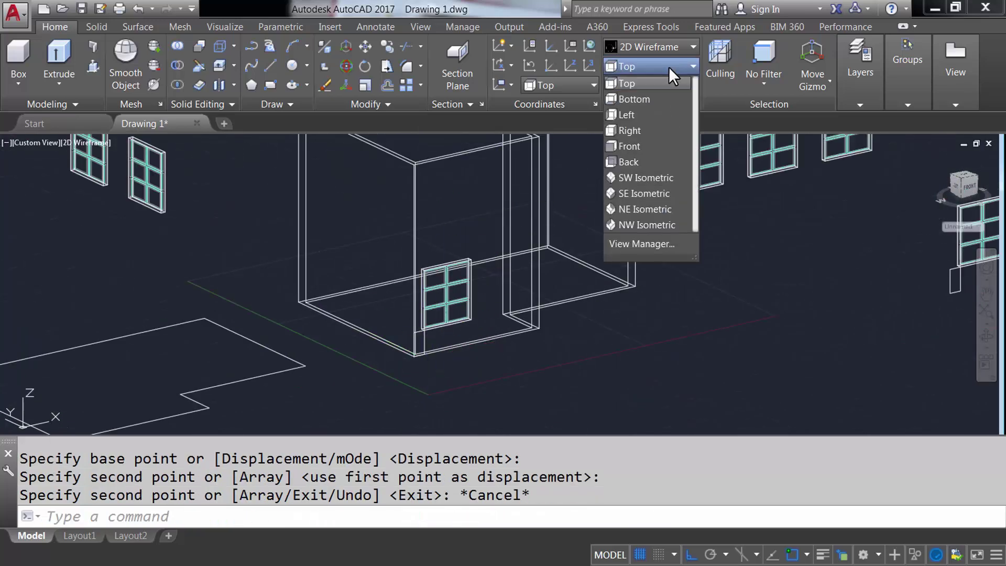
- In the Front view, mirror the selected window part about a line, keeping the original
{"action": "left_click", "coordinate": [624, 147]}
{"action": "scroll", "coordinate": [429, 329], "scroll_direction": "up", "scroll_amount": 4}
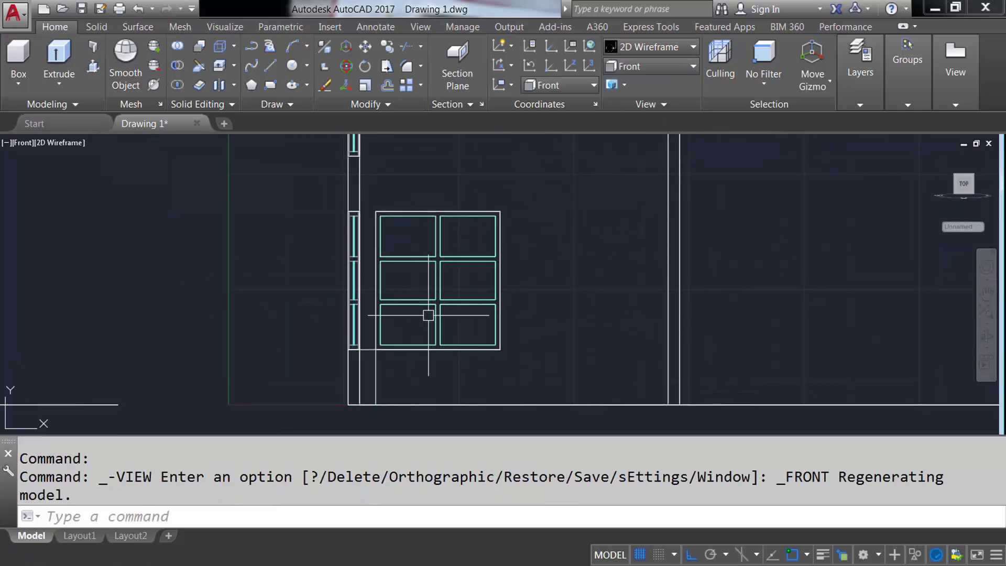
{"action": "type", "text": "MIRROR"}
{"action": "key", "text": "Return"}
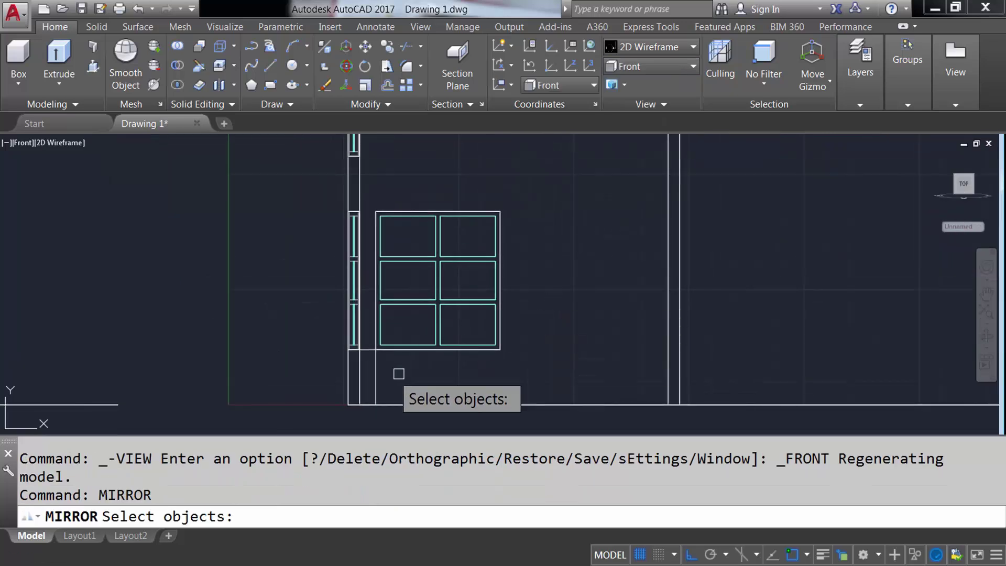
{"action": "key", "text": "Return"}
{"action": "left_click", "coordinate": [500, 280]}
{"action": "left_click", "coordinate": [536, 282]}
{"action": "key", "text": "Return"}
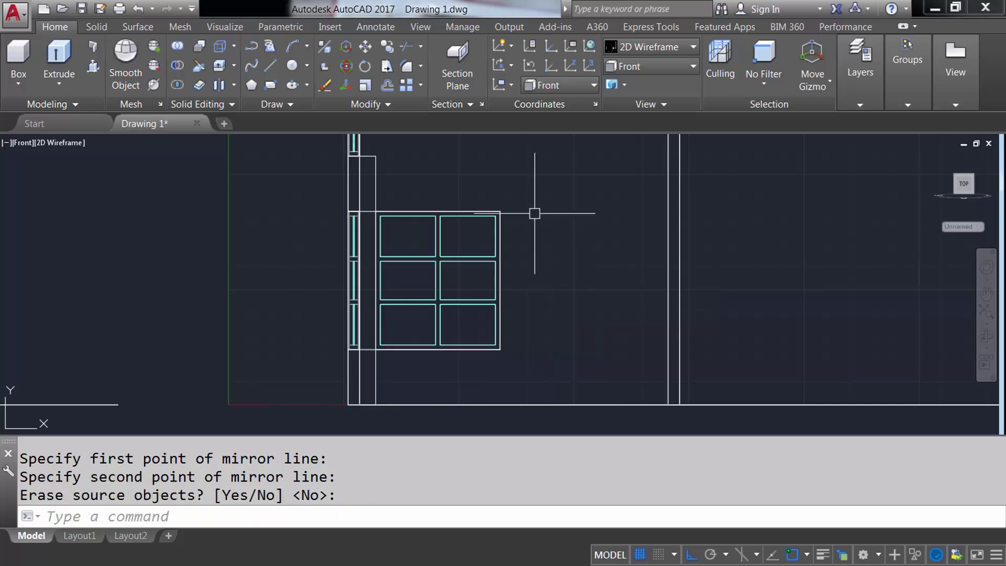
- Mirror the front-wall window upward about a horizontal line, keeping the original
{"action": "type", "text": "MIRROR"}
{"action": "key", "text": "Return"}
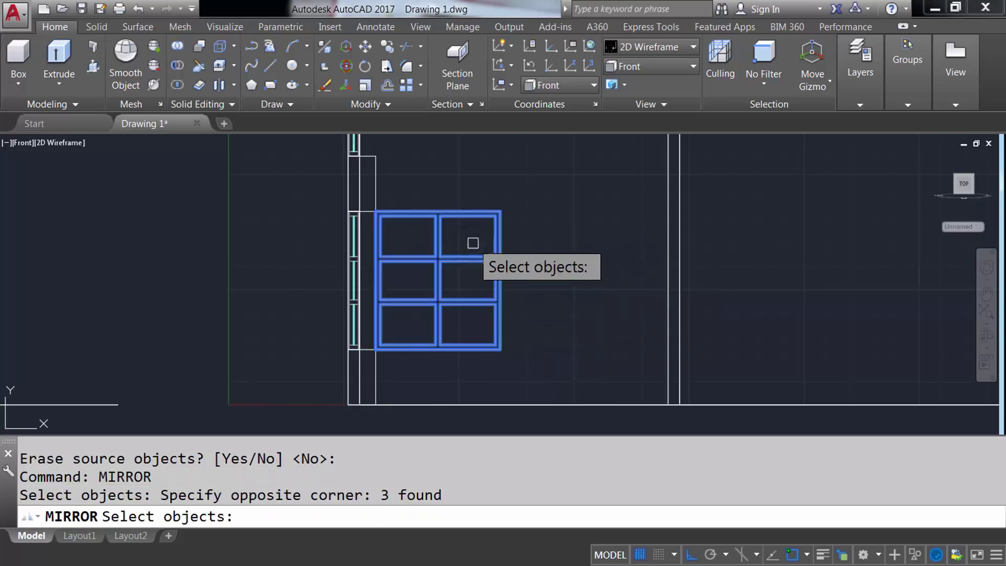
{"action": "key", "text": "Return"}
{"action": "left_click", "coordinate": [377, 198]}
{"action": "left_click", "coordinate": [508, 198]}
{"action": "key", "text": "Return"}
{"action": "middle_click_drag", "start_coordinate": [508, 201], "coordinate": [434, 293]}
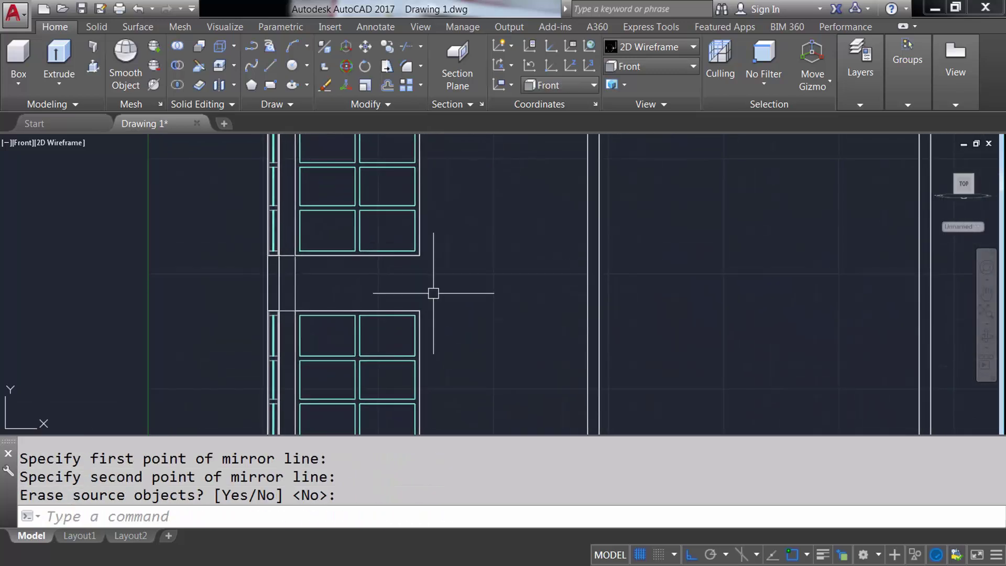
- Draw a 300-long helper line from the window corner
{"action": "key", "text": "Return"}
{"action": "scroll", "coordinate": [400, 263], "scroll_direction": "up", "scroll_amount": 5}
{"action": "left_click", "coordinate": [471, 173]}
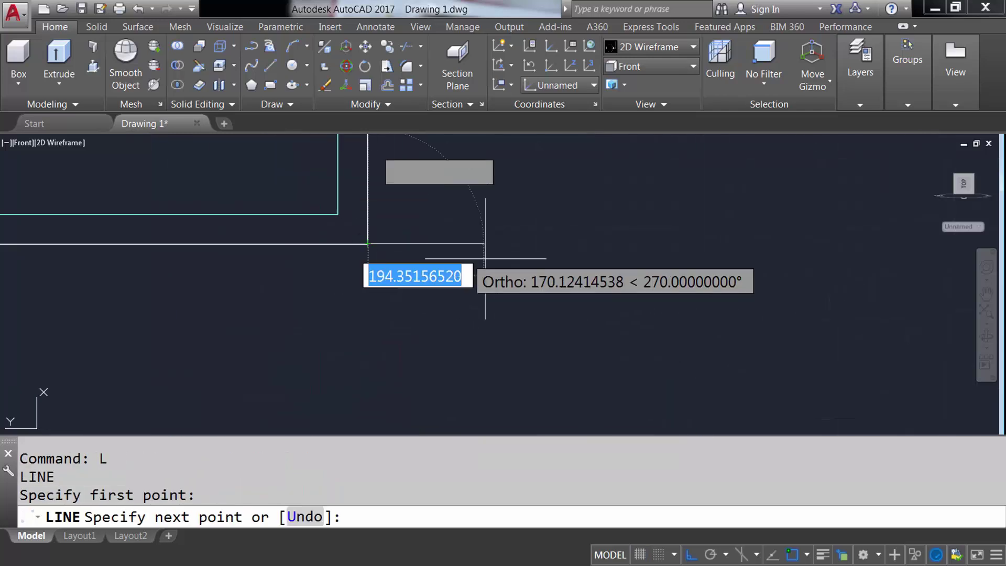
{"action": "key", "text": "Return"}
{"action": "key", "text": "Return"}
{"action": "scroll", "coordinate": [503, 283], "scroll_direction": "down", "scroll_amount": 4}
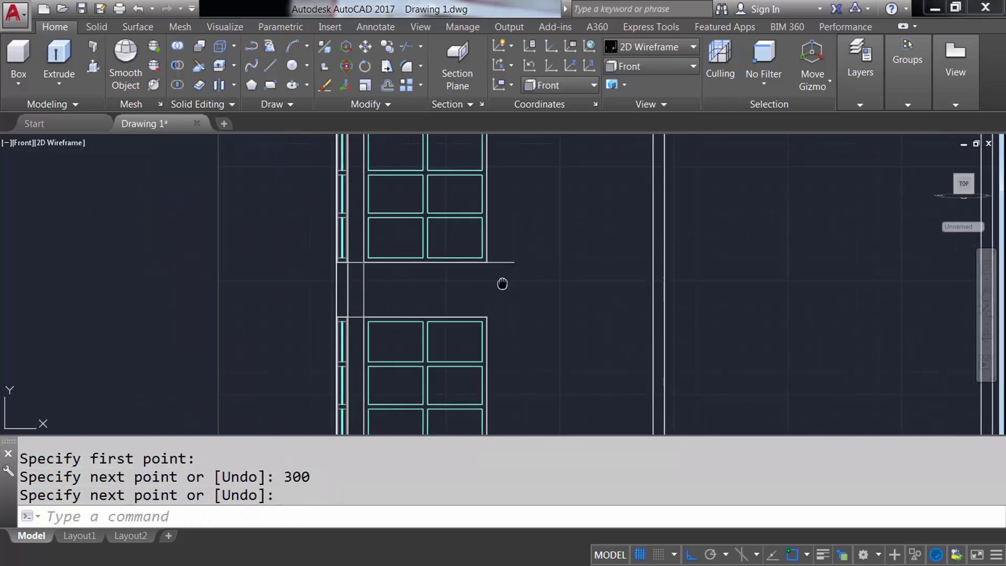
- Mirror both windows sideways about the vertical helper line, then select the short helper line
{"action": "type", "text": "MI"}
{"action": "key", "text": "Return"}
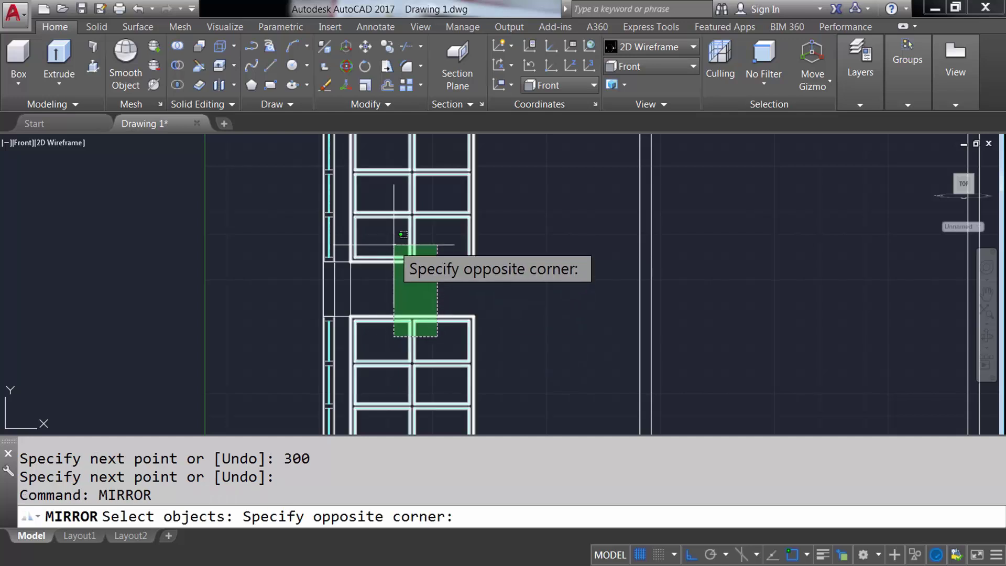
{"action": "left_click_drag", "start_coordinate": [438, 337], "coordinate": [393, 254]}
{"action": "key", "text": "Return"}
{"action": "left_click", "coordinate": [489, 269]}
{"action": "key", "text": "Return"}
{"action": "middle_click_drag", "start_coordinate": [489, 284], "coordinate": [489, 262]}
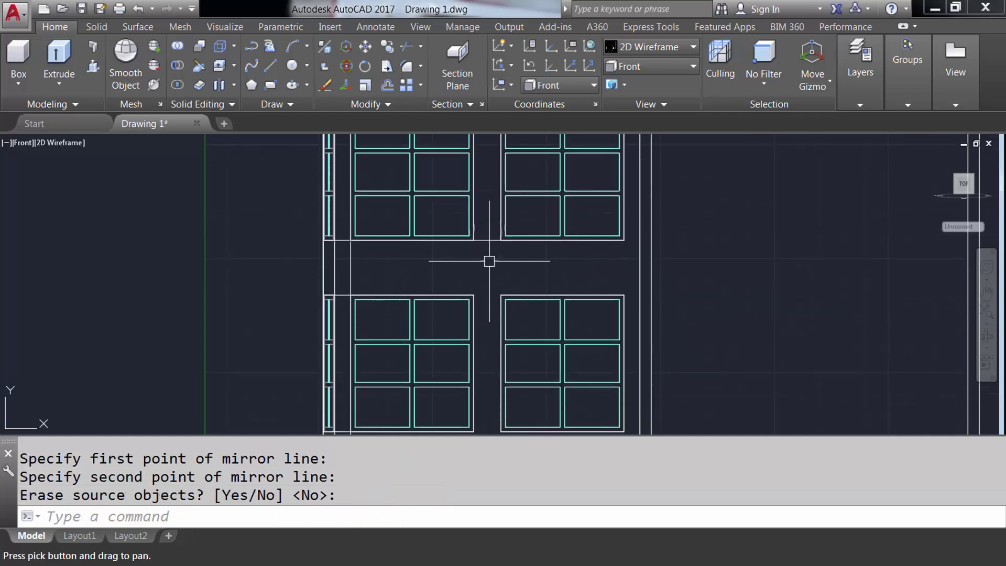
{"action": "left_click", "coordinate": [488, 240]}
{"action": "middle_click_drag", "start_coordinate": [455, 294], "coordinate": [452, 205]}
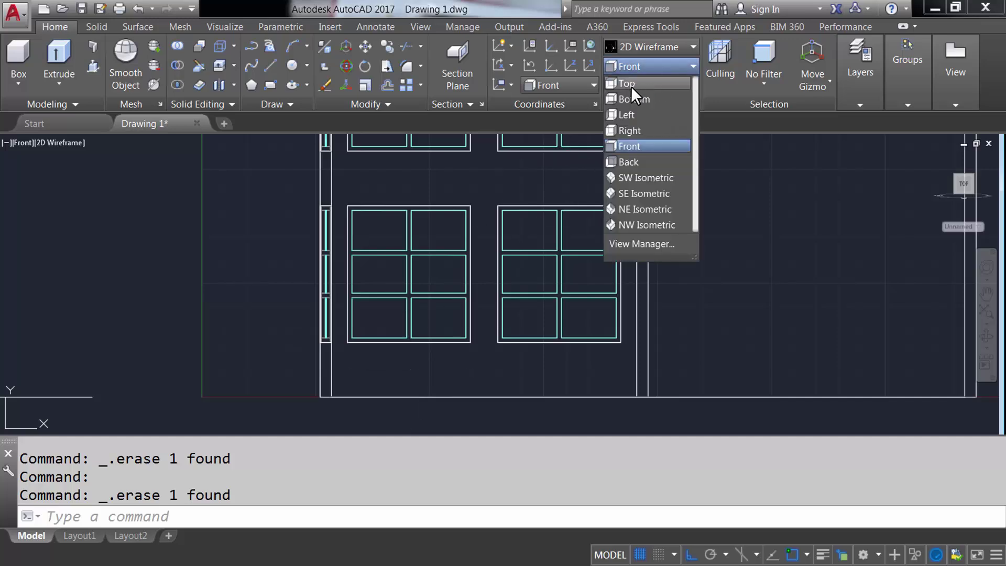
- Orbit from Top view into 3D and draw a helper line from the window frame corner
{"action": "left_click", "coordinate": [629, 84]}
{"action": "mouse_move", "coordinate": [415, 361]}
{"action": "middle_mouse_down", "text": "shift"}
{"action": "mouse_move", "coordinate": [449, 314]}
{"action": "mouse_move", "coordinate": [439, 288]}
{"action": "mouse_move", "coordinate": [478, 384]}
{"action": "mouse_move", "coordinate": [499, 330]}
{"action": "middle_mouse_up", "text": "shift"}
{"action": "type", "text": "L"}
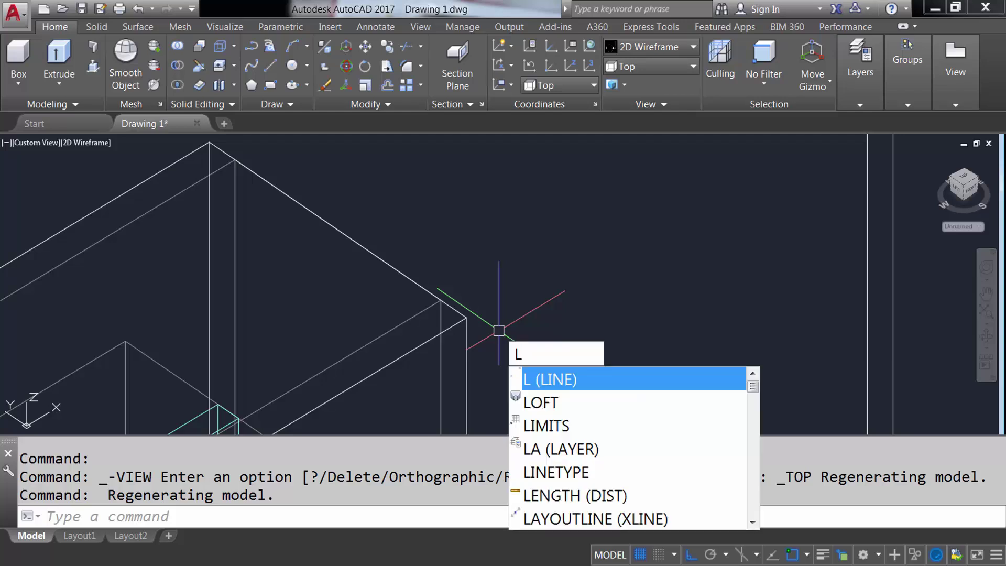
{"action": "key", "text": "Return"}
{"action": "left_click", "coordinate": [466, 317]}
{"action": "scroll", "coordinate": [558, 264], "scroll_direction": "up", "scroll_amount": 3}
{"action": "left_click", "coordinate": [541, 268]}
{"action": "key", "text": "Return"}
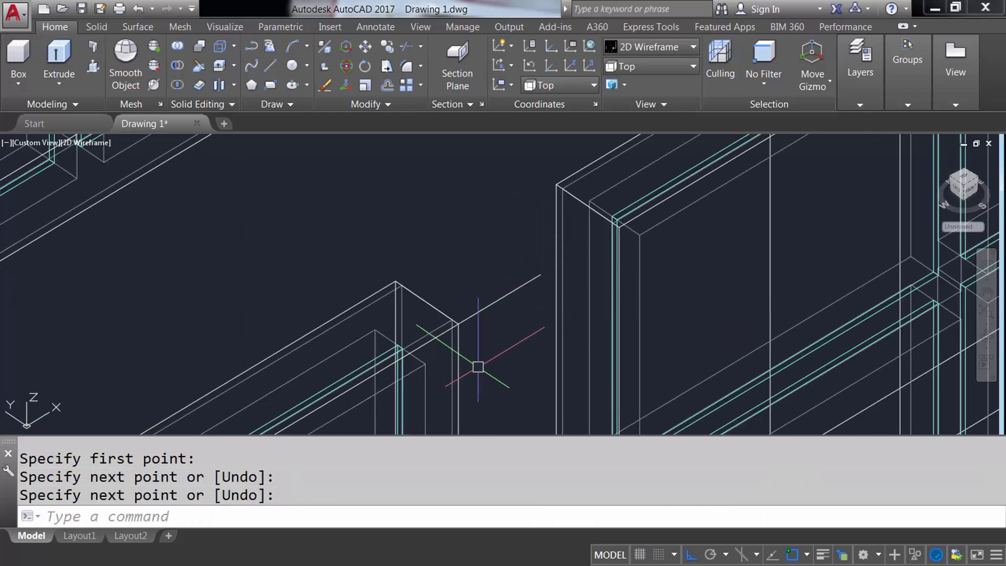
- Crossing-select and delete the three unwanted lines
{"action": "scroll", "coordinate": [477, 364], "scroll_direction": "down", "scroll_amount": 3}
{"action": "left_click", "coordinate": [409, 292]}
{"action": "left_click", "coordinate": [266, 238]}
{"action": "key", "text": "Delete"}
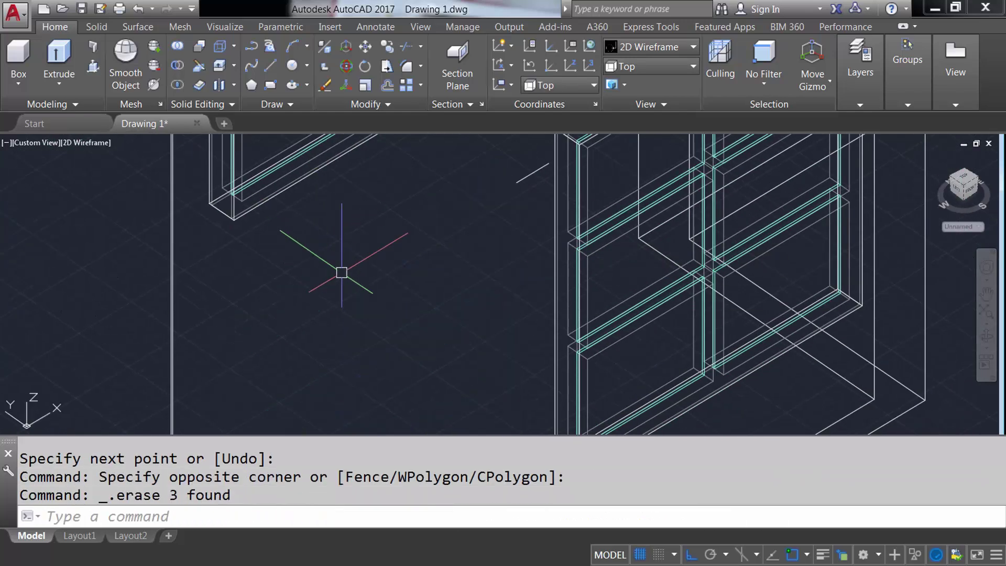
{"action": "type", "text": "M"}
- Move the three-part window by its corner onto the wall corner of the front lower bay
{"action": "key", "text": "Return"}
{"action": "scroll", "coordinate": [534, 306], "scroll_direction": "down", "scroll_amount": 3}
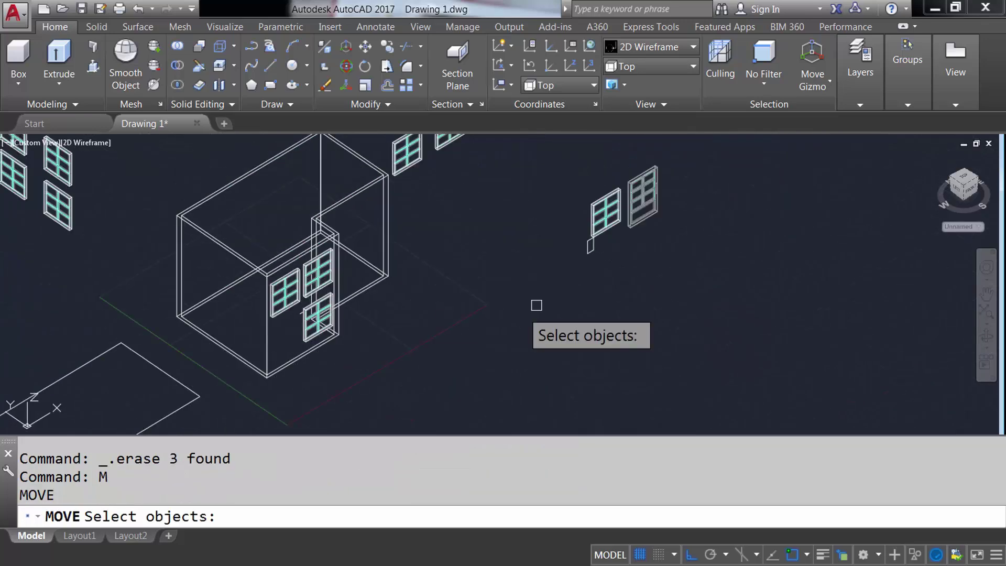
{"action": "scroll", "coordinate": [656, 173], "scroll_direction": "up", "scroll_amount": 5}
{"action": "left_click", "coordinate": [677, 278]}
{"action": "left_click", "coordinate": [654, 230]}
{"action": "scroll", "coordinate": [611, 252], "scroll_direction": "up", "scroll_amount": 3}
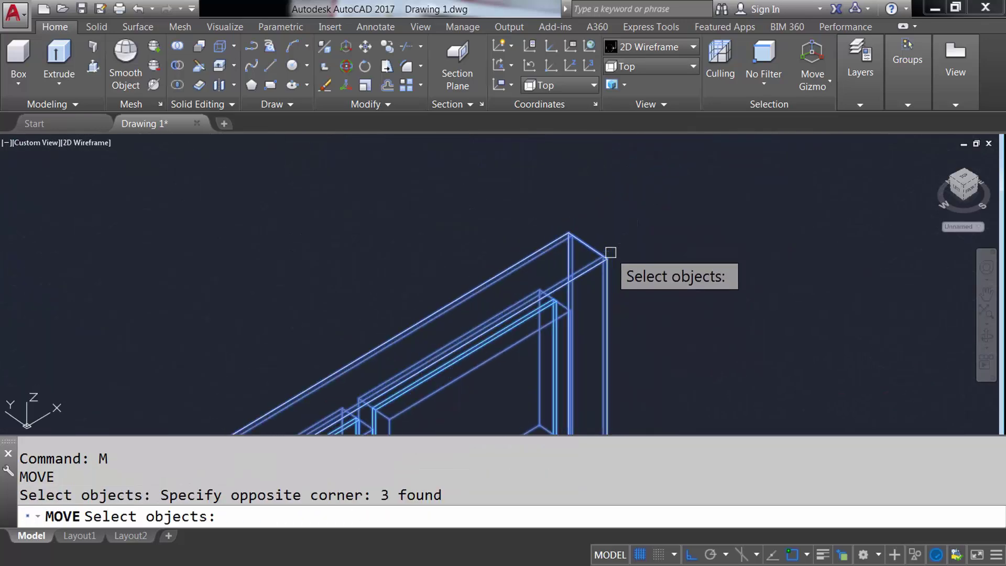
{"action": "scroll", "coordinate": [589, 274], "scroll_direction": "up", "scroll_amount": 2}
{"action": "key", "text": "Return"}
{"action": "left_click", "coordinate": [555, 304]}
{"action": "scroll", "coordinate": [555, 304], "scroll_direction": "down", "scroll_amount": 2}
{"action": "scroll", "coordinate": [652, 269], "scroll_direction": "down", "scroll_amount": 3}
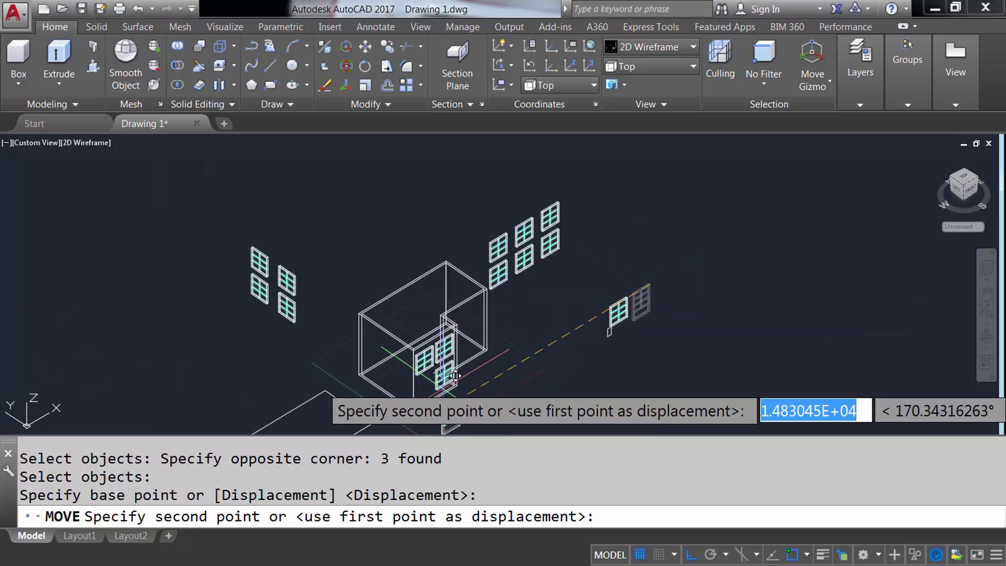
{"action": "scroll", "coordinate": [457, 282], "scroll_direction": "up", "scroll_amount": 4}
{"action": "scroll", "coordinate": [456, 281], "scroll_direction": "up", "scroll_amount": 3}
{"action": "left_click", "coordinate": [478, 220]}
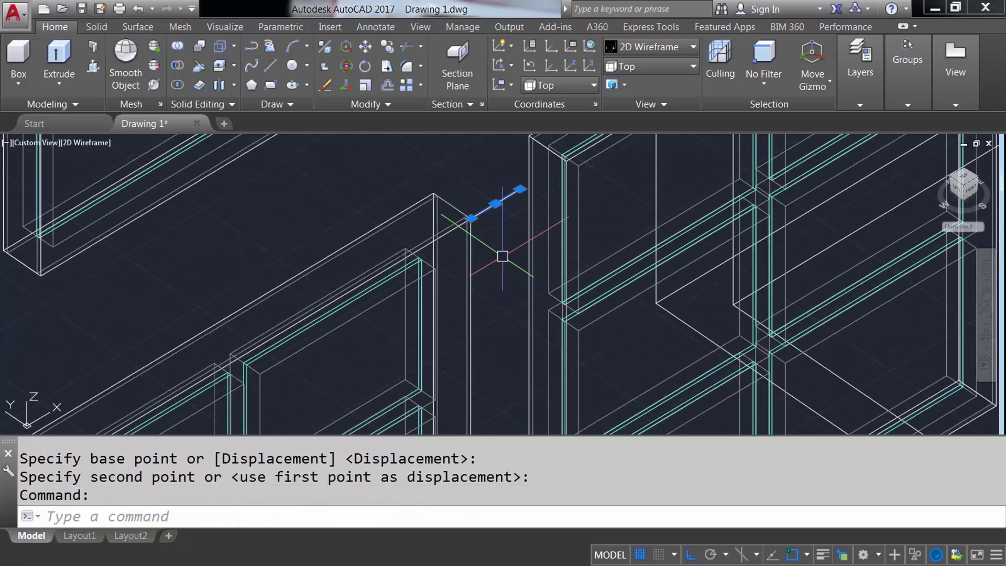
- Delete the helper line and show the house in Shaded style from a front angle
{"action": "key", "text": "Delete"}
{"action": "scroll", "coordinate": [503, 257], "scroll_direction": "down", "scroll_amount": 5}
{"action": "mouse_move", "coordinate": [501, 299]}
{"action": "middle_mouse_down"}
{"action": "mouse_move", "coordinate": [464, 299]}
{"action": "mouse_move", "coordinate": [439, 264]}
{"action": "mouse_move", "coordinate": [524, 236]}
{"action": "middle_mouse_up"}
{"action": "left_click", "coordinate": [650, 47]}
{"action": "left_click", "coordinate": [637, 150]}
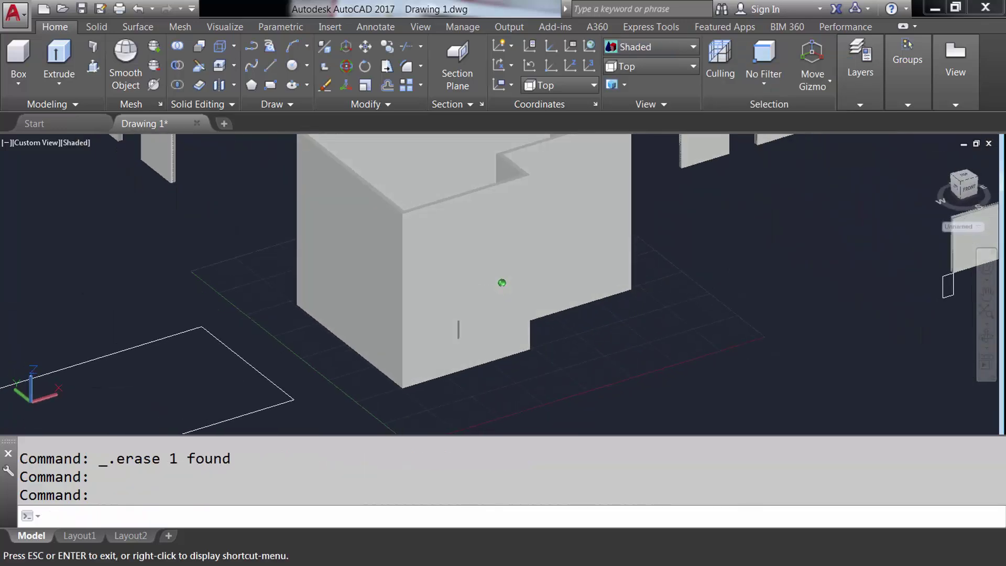
- Return to 2D Wireframe display and pan the building into view
{"action": "left_click", "coordinate": [650, 46]}
{"action": "left_click", "coordinate": [640, 91]}
{"action": "mouse_move", "coordinate": [701, 228]}
{"action": "middle_mouse_down"}
{"action": "mouse_move", "coordinate": [673, 249]}
{"action": "mouse_move", "coordinate": [602, 268]}
{"action": "mouse_move", "coordinate": [598, 250]}
{"action": "middle_mouse_up"}
{"action": "middle_click_drag", "start_coordinate": [754, 286], "coordinate": [641, 297]}
- Move the small frame piece beside the window to its new position by its corner
{"action": "type", "text": "M"}
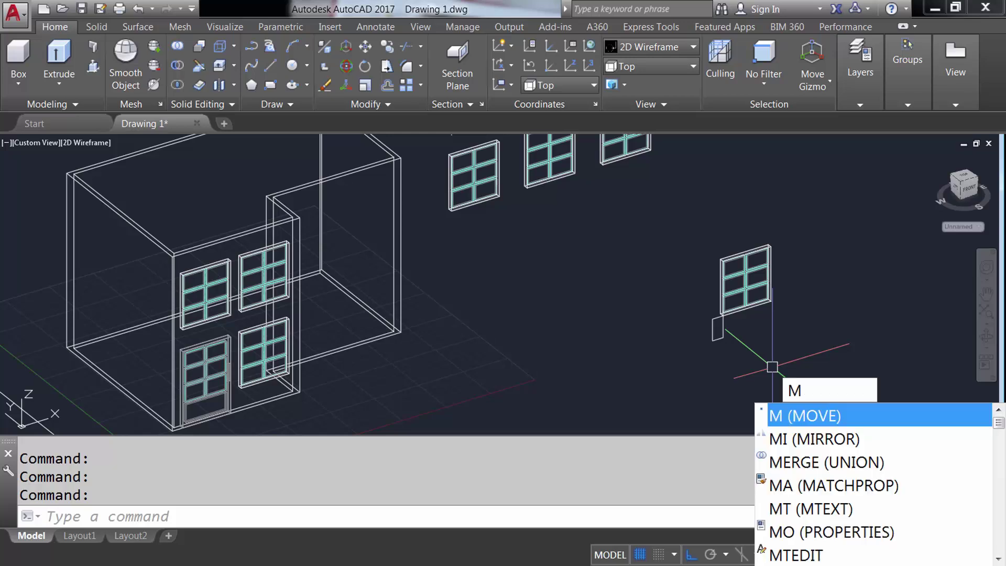
{"action": "key", "text": "Return"}
{"action": "left_click", "coordinate": [719, 329]}
{"action": "scroll", "coordinate": [707, 314], "scroll_direction": "up", "scroll_amount": 3}
{"action": "scroll", "coordinate": [676, 336], "scroll_direction": "up", "scroll_amount": 4}
{"action": "key", "text": "Return"}
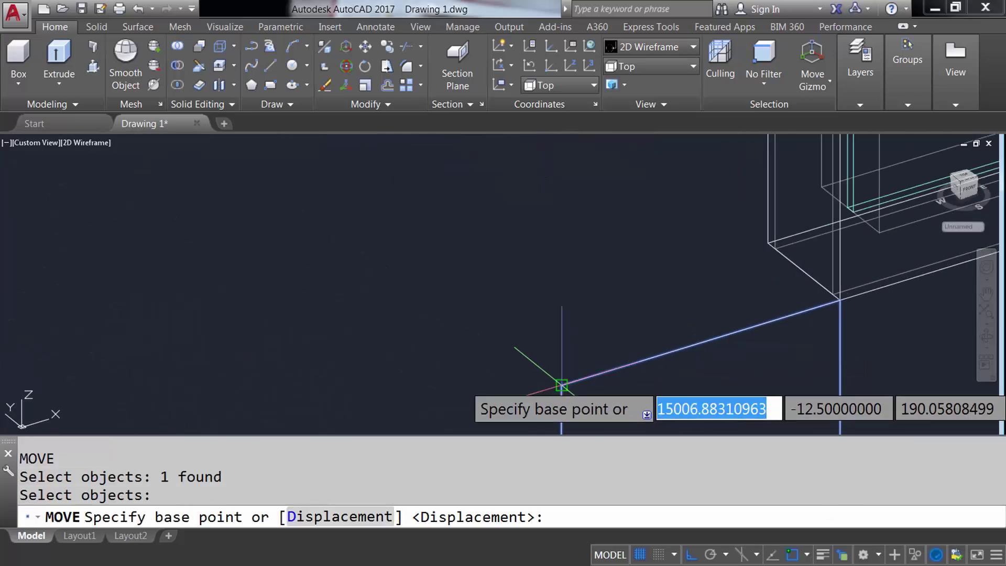
{"action": "left_click", "coordinate": [559, 384]}
{"action": "scroll", "coordinate": [682, 314], "scroll_direction": "down", "scroll_amount": 3}
{"action": "scroll", "coordinate": [869, 241], "scroll_direction": "up", "scroll_amount": 3}
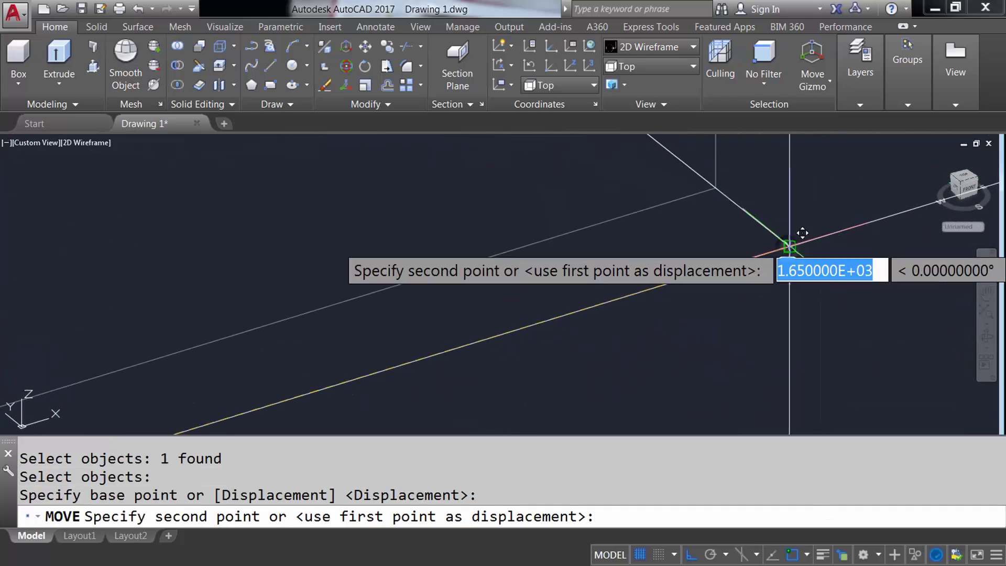
{"action": "left_click", "coordinate": [790, 245]}
- Copy the six-pane window to the building corner in the right-hand section, then show the Front view
{"action": "scroll", "coordinate": [741, 314], "scroll_direction": "down", "scroll_amount": 4}
{"action": "scroll", "coordinate": [746, 324], "scroll_direction": "down", "scroll_amount": 2}
{"action": "type", "text": "CO"}
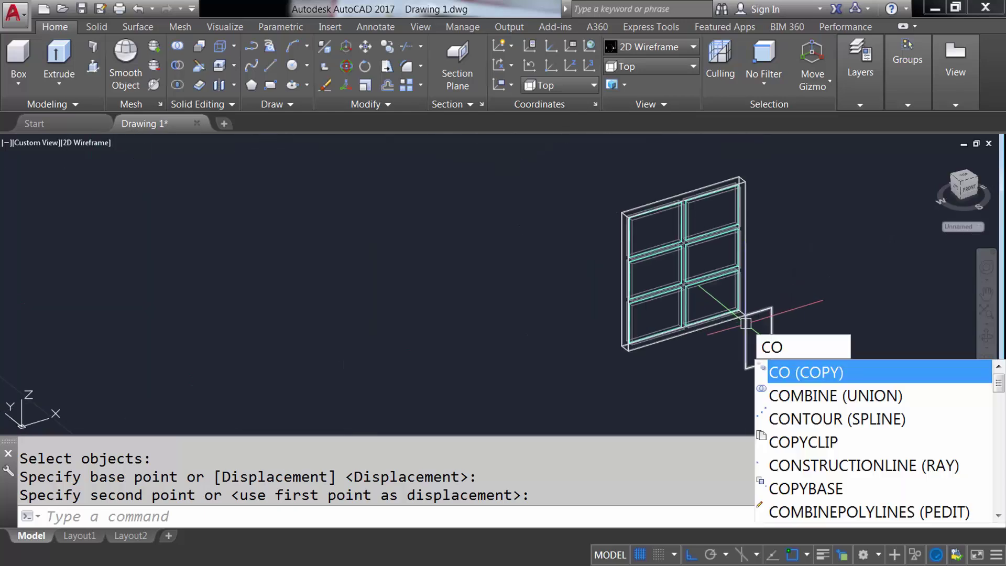
{"action": "key", "text": "Return"}
{"action": "left_click_drag", "start_coordinate": [788, 379], "coordinate": [695, 320]}
{"action": "scroll", "coordinate": [801, 371], "scroll_direction": "up", "scroll_amount": 5}
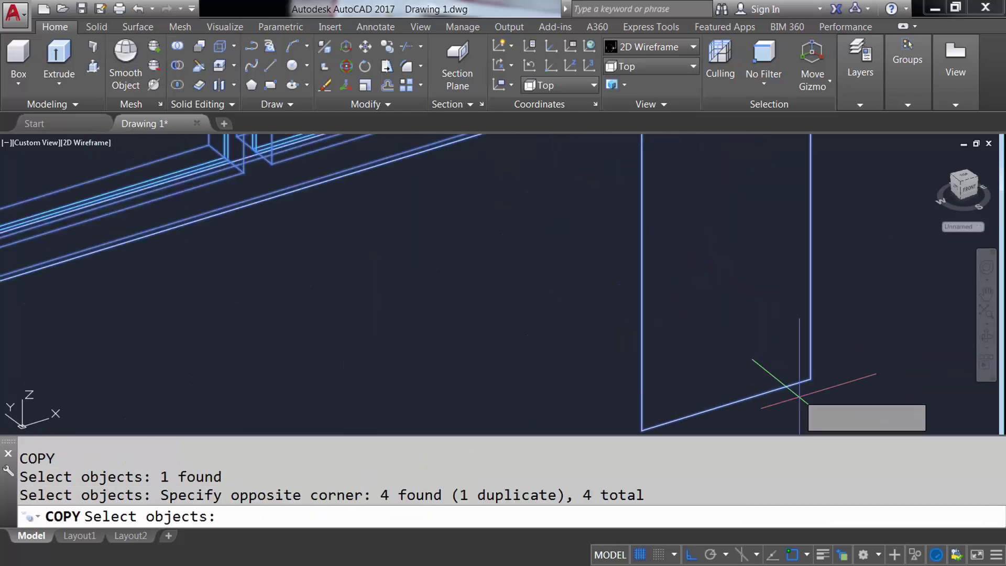
{"action": "key", "text": "Return"}
{"action": "left_click", "coordinate": [813, 366]}
{"action": "scroll", "coordinate": [808, 362], "scroll_direction": "down", "scroll_amount": 5}
{"action": "scroll", "coordinate": [540, 372], "scroll_direction": "up", "scroll_amount": 3}
{"action": "scroll", "coordinate": [440, 294], "scroll_direction": "up", "scroll_amount": 3}
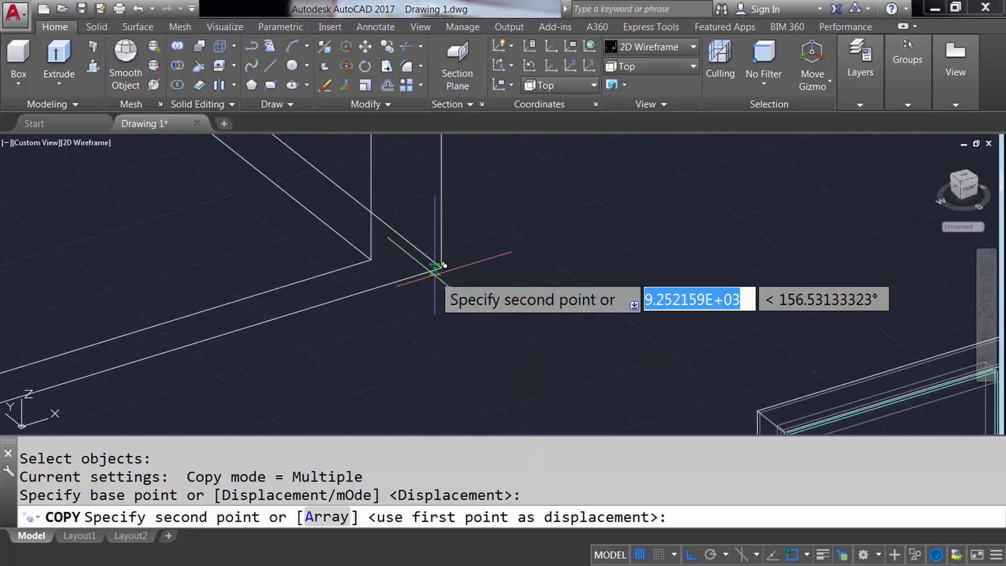
{"action": "left_click", "coordinate": [435, 290]}
{"action": "key", "text": "Return"}
{"action": "scroll", "coordinate": [553, 298], "scroll_direction": "down", "scroll_amount": 3}
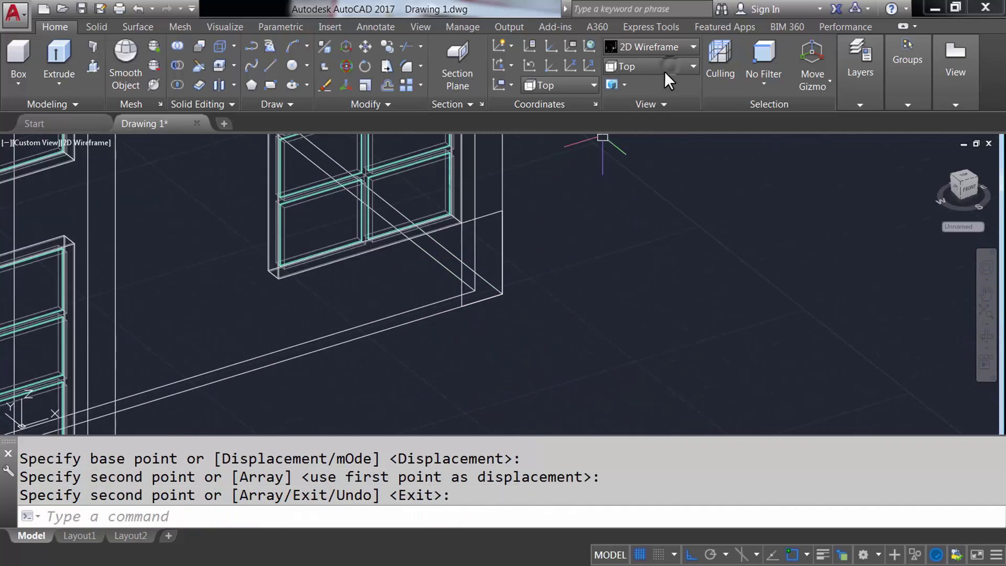
{"action": "left_click", "coordinate": [629, 146]}
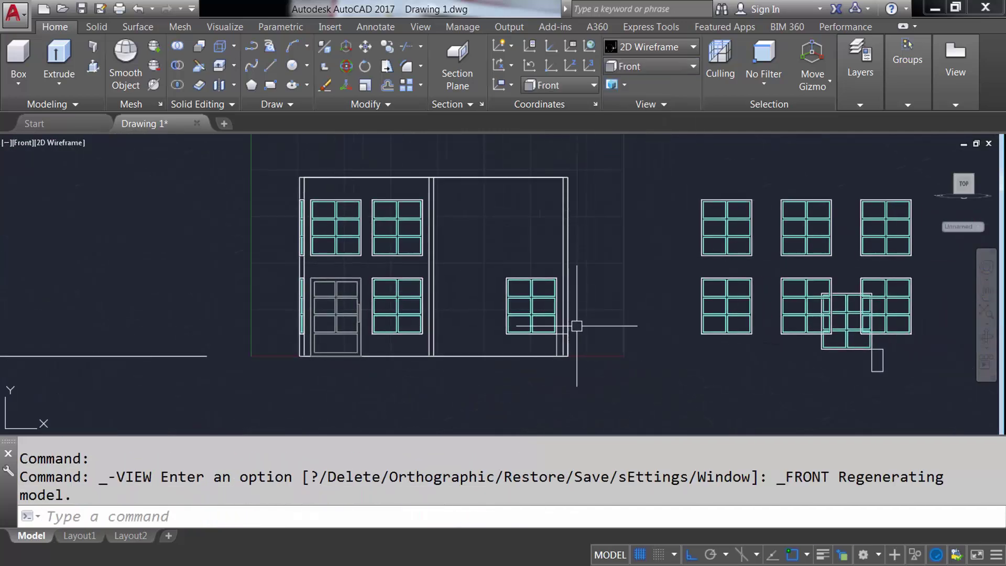
- Mirror the selected window piece about a two-point line, keeping the original
{"action": "scroll", "coordinate": [566, 332], "scroll_direction": "up", "scroll_amount": 4}
{"action": "type", "text": "MIRROR"}
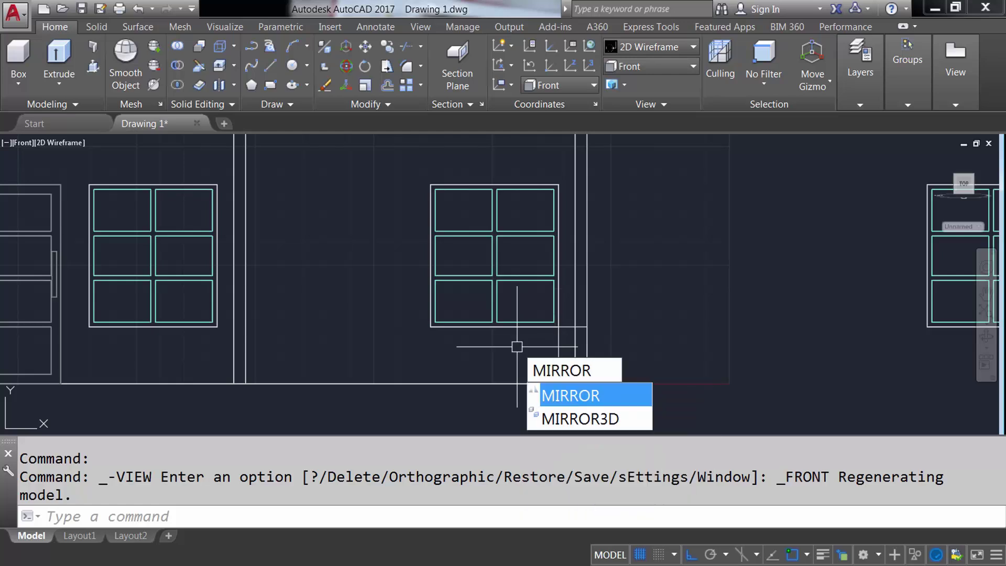
{"action": "key", "text": "Return"}
{"action": "left_click", "coordinate": [555, 348]}
{"action": "key", "text": "Return"}
{"action": "left_click", "coordinate": [431, 250]}
{"action": "left_click", "coordinate": [374, 259]}
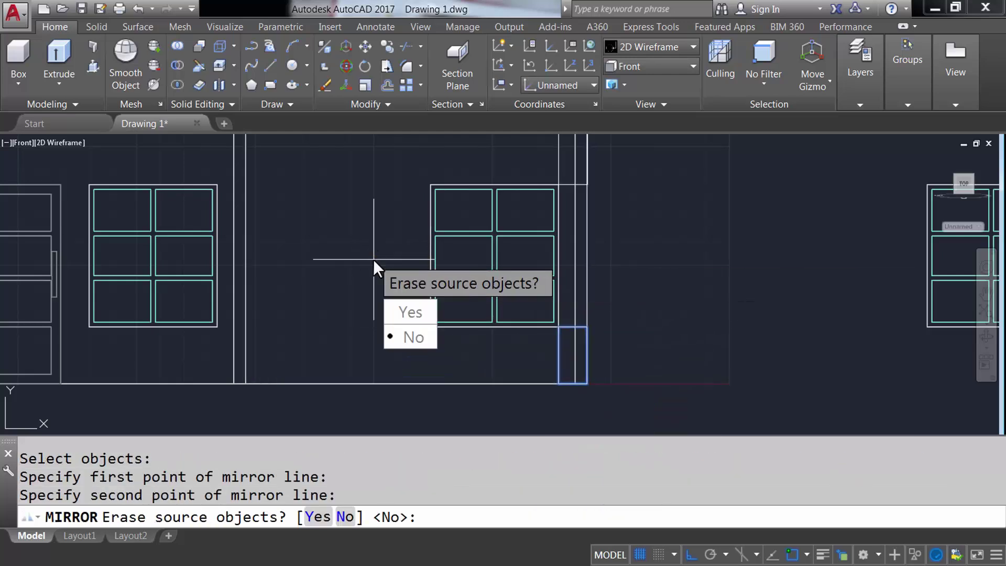
{"action": "key", "text": "Return"}
- Mirror the window about a horizontal line to the other floor, keeping the original
{"action": "middle_click_drag", "start_coordinate": [374, 259], "coordinate": [391, 310]}
{"action": "type", "text": "MIRROR"}
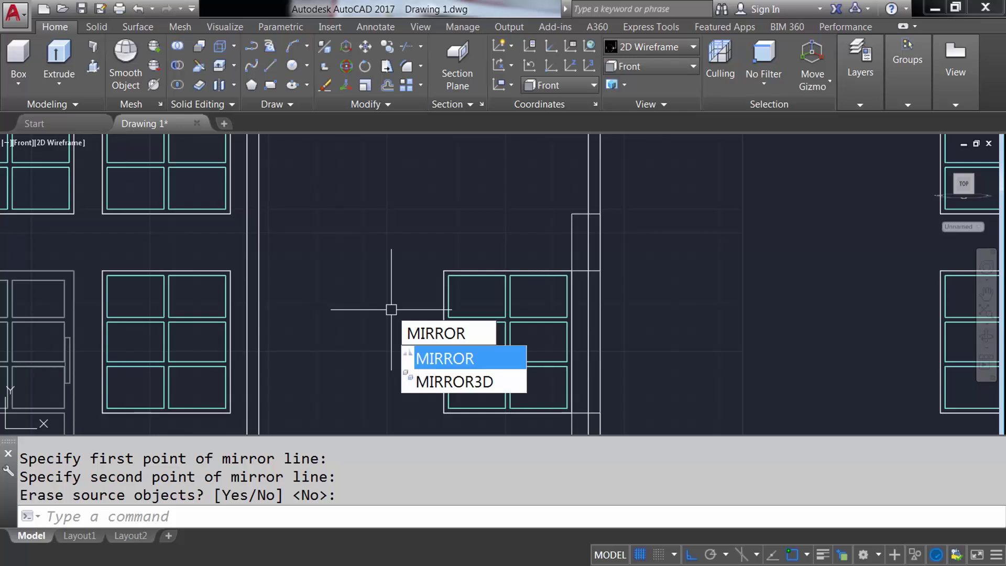
{"action": "left_click", "coordinate": [478, 339]}
{"action": "left_click", "coordinate": [542, 248]}
{"action": "key", "text": "Return"}
{"action": "left_click", "coordinate": [572, 242]}
{"action": "left_click", "coordinate": [438, 245]}
{"action": "key", "text": "Return"}
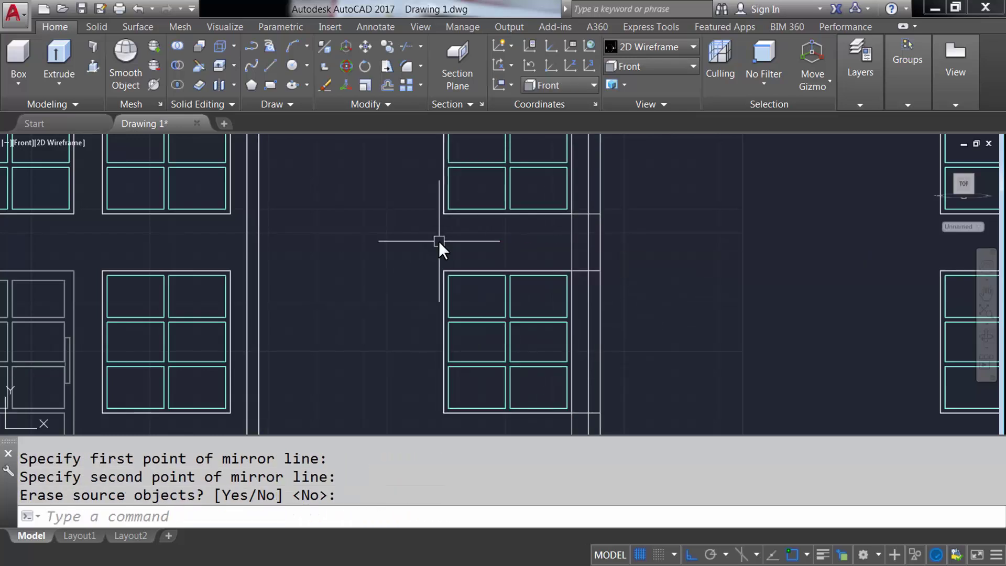
- Draw a 300-unit guide line from the wall corner
{"action": "type", "text": "L"}
{"action": "key", "text": "Return"}
{"action": "scroll", "coordinate": [530, 301], "scroll_direction": "up", "scroll_amount": 5}
{"action": "left_click", "coordinate": [551, 287]}
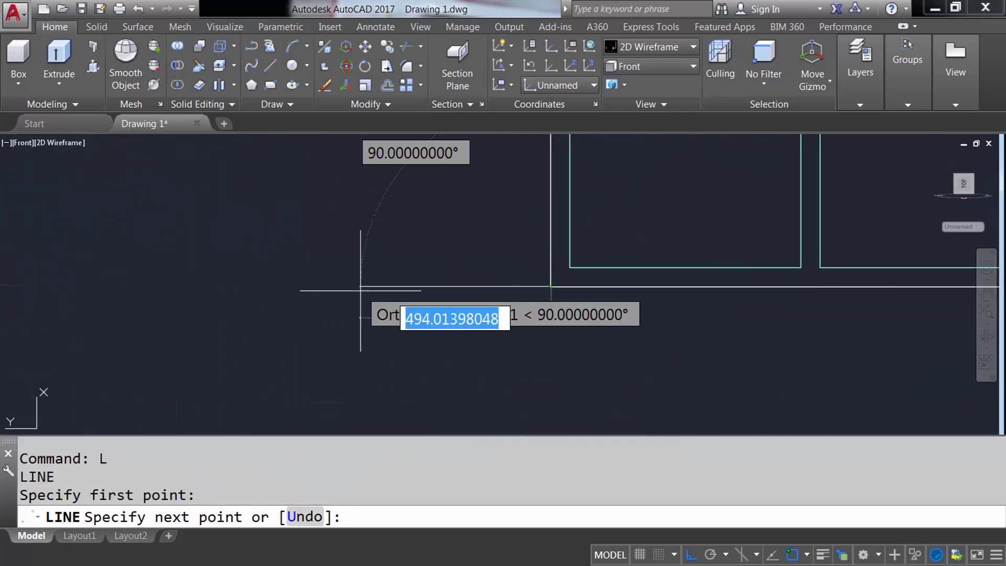
{"action": "key", "text": "Return"}
{"action": "key", "text": "Return"}
{"action": "scroll", "coordinate": [415, 303], "scroll_direction": "down", "scroll_amount": 5}
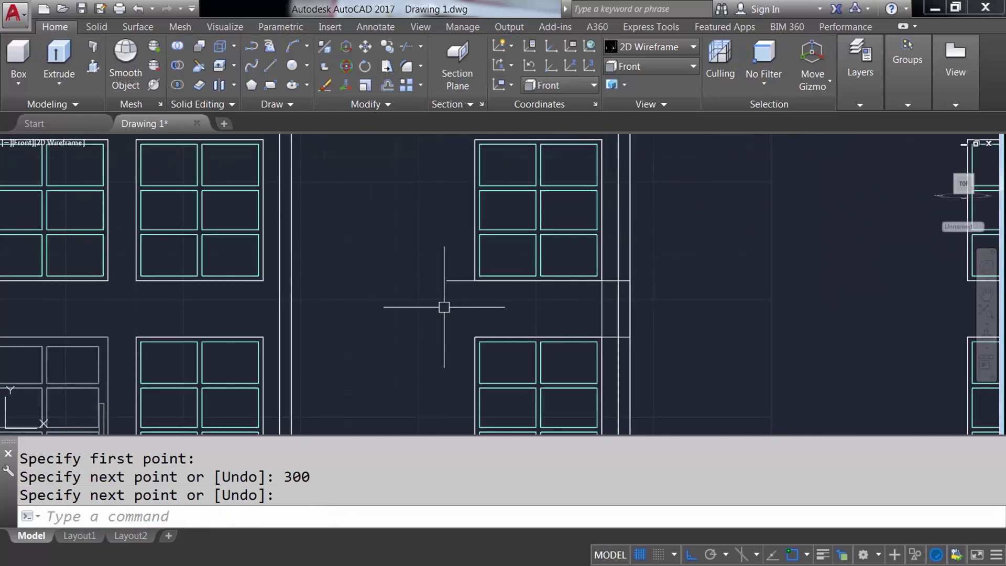
- Mirror the windows across the vertical guide line, keeping originals, and zoom out
{"action": "type", "text": "MIRROR"}
{"action": "key", "text": "Return"}
{"action": "left_click", "coordinate": [587, 293]}
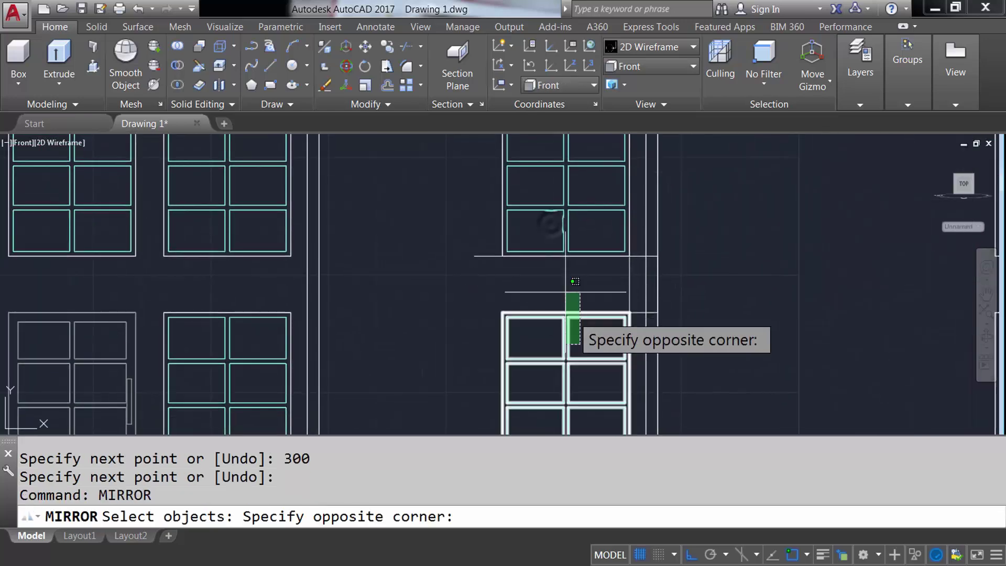
{"action": "left_click", "coordinate": [304, 351]}
{"action": "key", "text": "Return"}
{"action": "left_click", "coordinate": [488, 257]}
{"action": "left_click", "coordinate": [491, 286]}
{"action": "key", "text": "Return"}
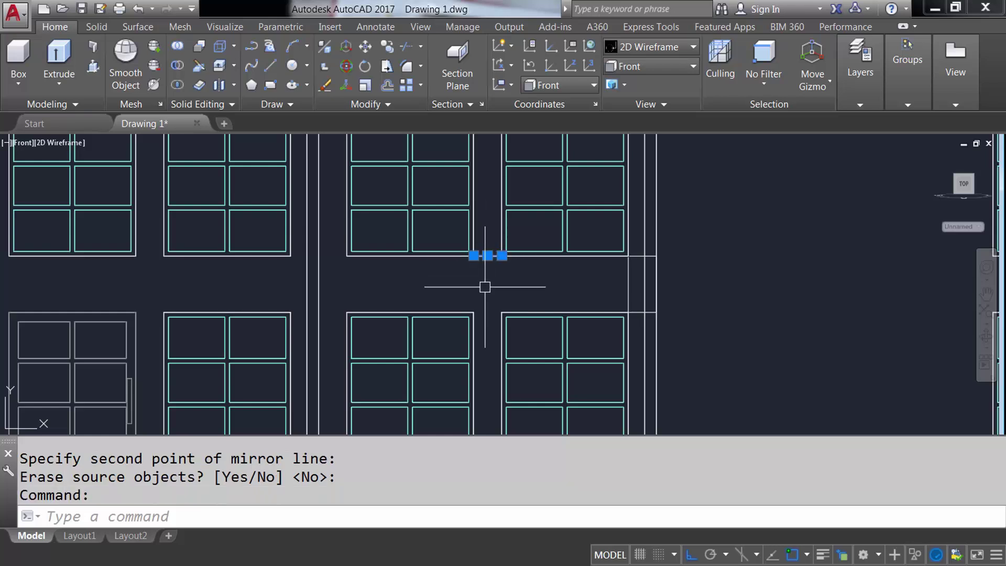
{"action": "scroll", "coordinate": [580, 300], "scroll_direction": "down", "scroll_amount": 2}
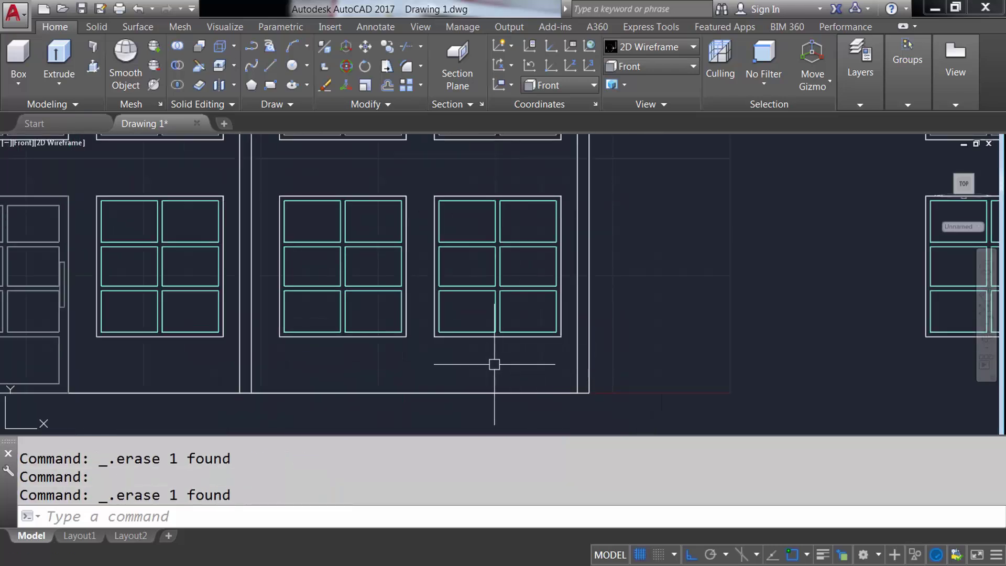
{"action": "scroll", "coordinate": [472, 370], "scroll_direction": "down", "scroll_amount": 3}
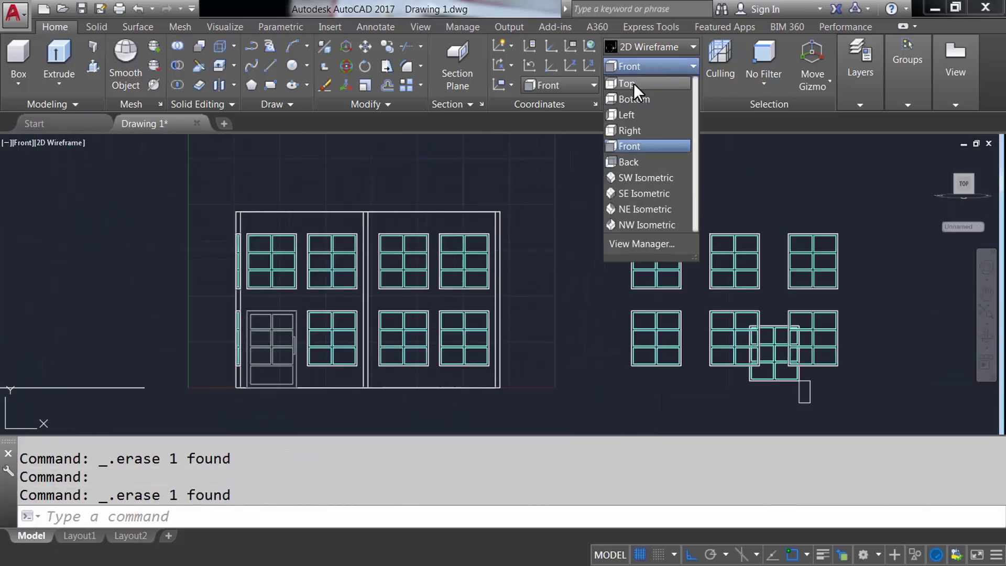
- Switch to the Top view, then orbit the model into a 3D view
{"action": "left_click", "coordinate": [625, 83]}
{"action": "scroll", "coordinate": [509, 344], "scroll_direction": "down", "scroll_amount": 4}
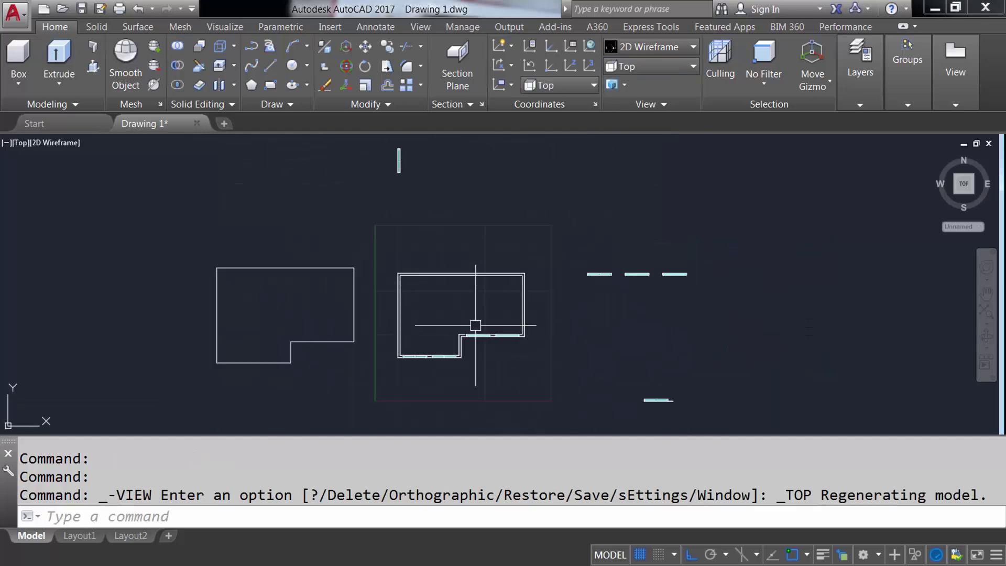
{"action": "middle_click_drag", "start_coordinate": [534, 380], "coordinate": [584, 294], "text": "shift"}
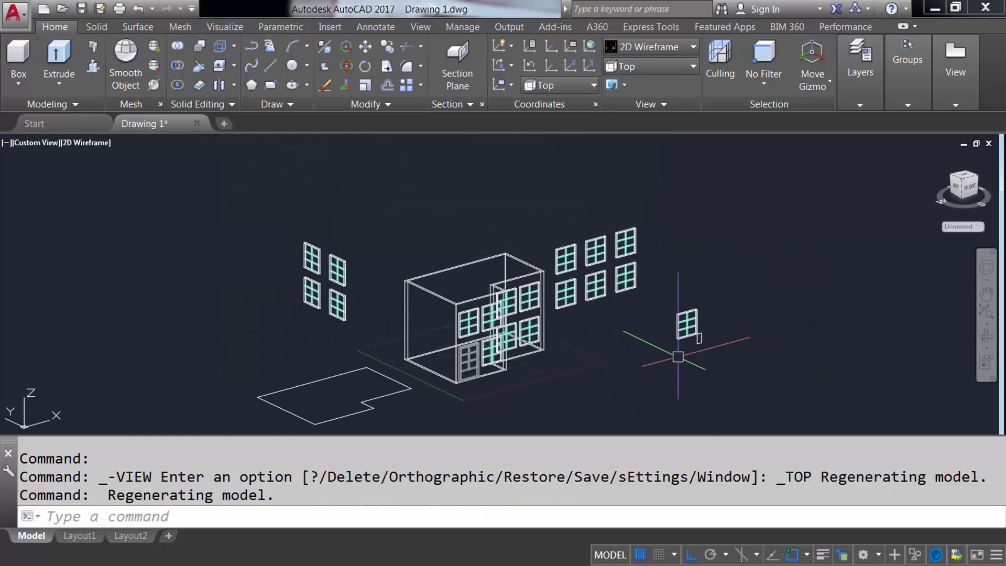
{"action": "scroll", "coordinate": [699, 339], "scroll_direction": "up", "scroll_amount": 5}
{"action": "scroll", "coordinate": [699, 340], "scroll_direction": "up", "scroll_amount": 2}
- Rotate the copied window with 3DROTATE so it faces sideways
{"action": "type", "text": "3DRO"}
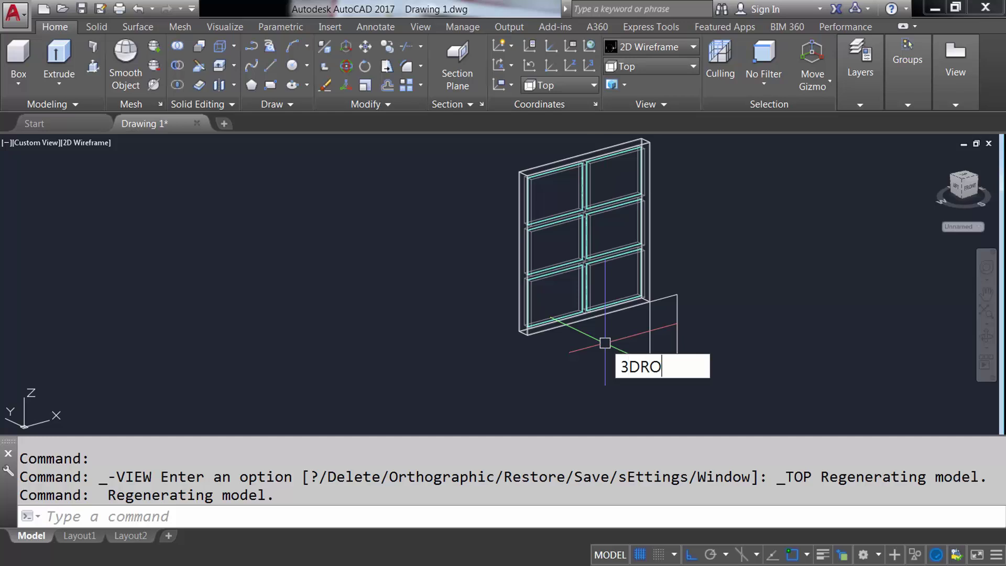
{"action": "type", "text": "TATE"}
{"action": "key", "text": "Return"}
{"action": "left_click", "coordinate": [674, 341]}
{"action": "left_click", "coordinate": [492, 213]}
{"action": "key", "text": "Return"}
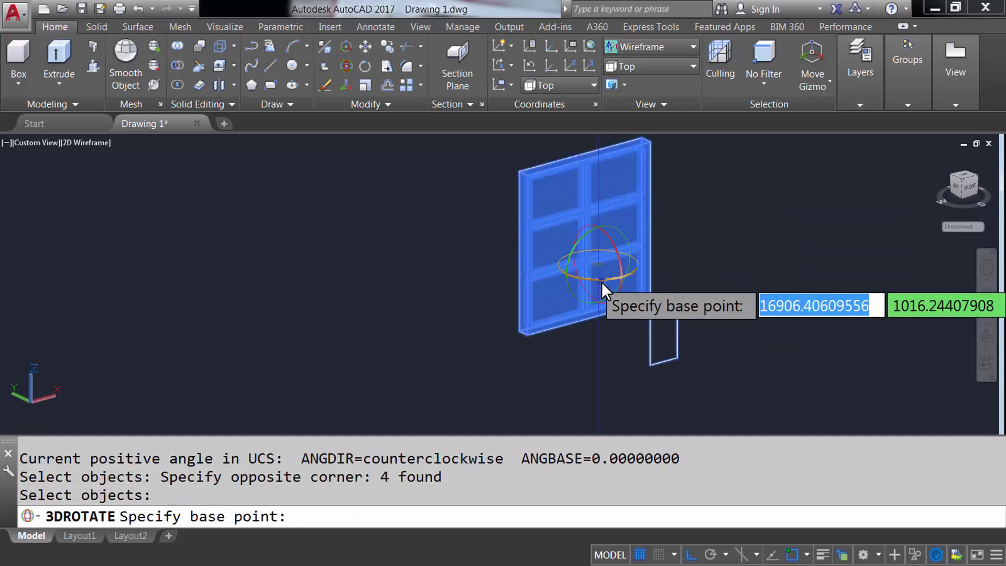
{"action": "left_click", "coordinate": [602, 289]}
{"action": "left_click", "coordinate": [696, 281]}
- Move the thin panel to its new position beside the rotated window
{"action": "type", "text": "M"}
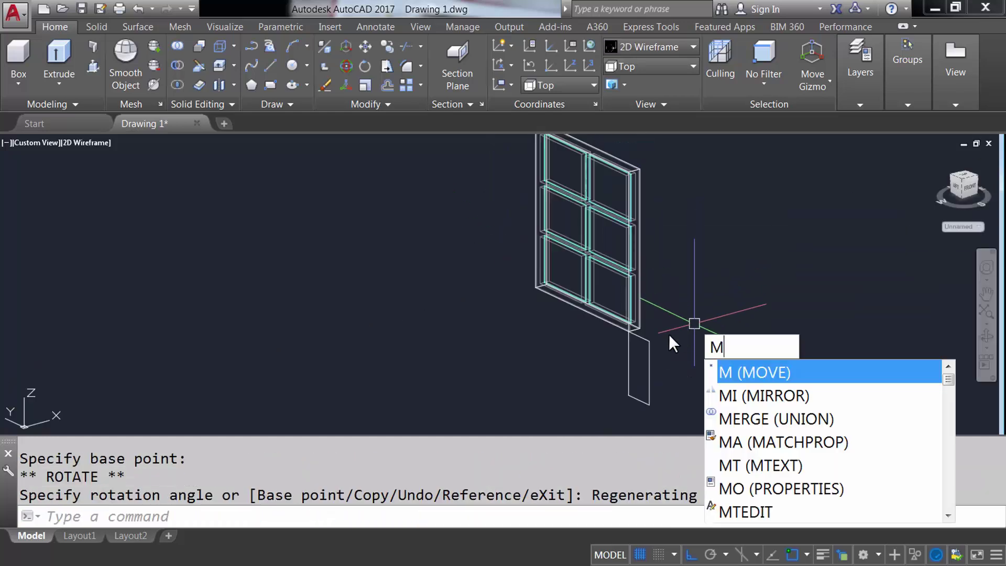
{"action": "key", "text": "Return"}
{"action": "left_click", "coordinate": [649, 346]}
{"action": "scroll", "coordinate": [546, 352], "scroll_direction": "up", "scroll_amount": 3}
{"action": "key", "text": "Return"}
{"action": "left_click", "coordinate": [521, 334]}
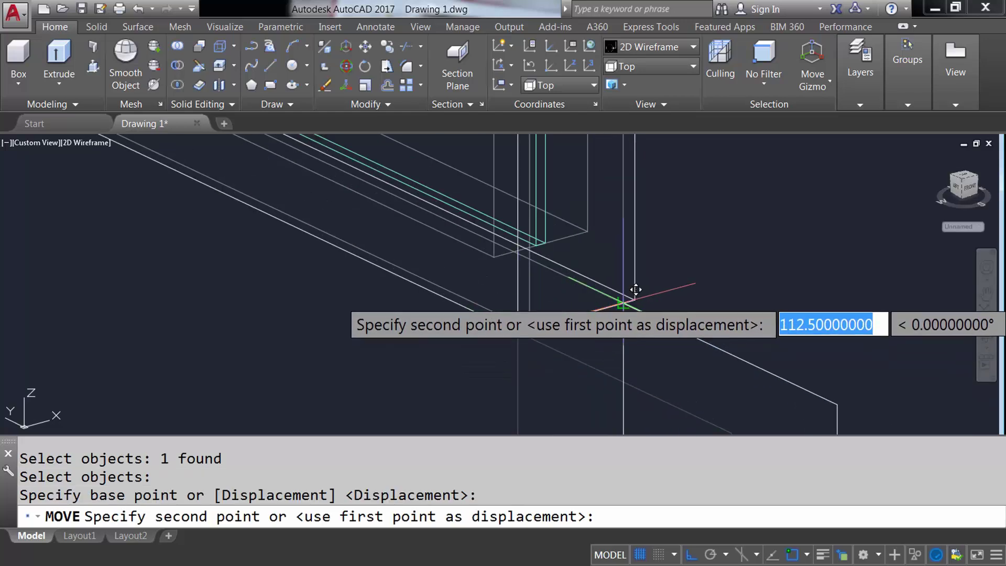
{"action": "left_click", "coordinate": [636, 289]}
{"action": "scroll", "coordinate": [649, 285], "scroll_direction": "down", "scroll_amount": 3}
{"action": "scroll", "coordinate": [639, 303], "scroll_direction": "down", "scroll_amount": 2}
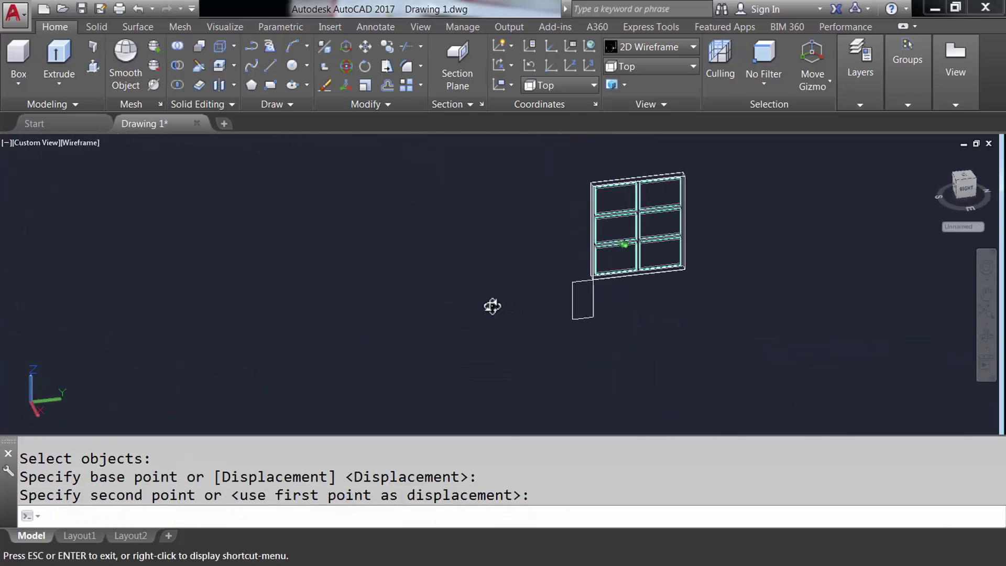
- Move the rotated window and its panel against the house's side wall corner
{"action": "mouse_move", "coordinate": [473, 305]}
{"action": "middle_mouse_down", "text": "shift"}
{"action": "mouse_move", "coordinate": [532, 332]}
{"action": "mouse_move", "coordinate": [554, 322]}
{"action": "middle_mouse_up", "text": "shift"}
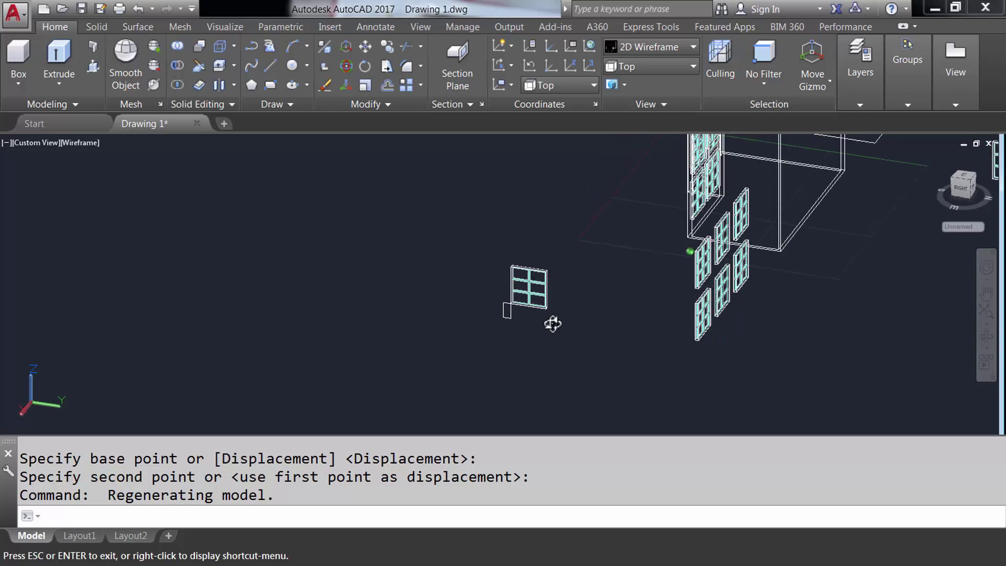
{"action": "type", "text": "M"}
{"action": "key", "text": "Return"}
{"action": "left_click", "coordinate": [461, 265]}
{"action": "left_click", "coordinate": [557, 324]}
{"action": "scroll", "coordinate": [498, 321], "scroll_direction": "up", "scroll_amount": 3}
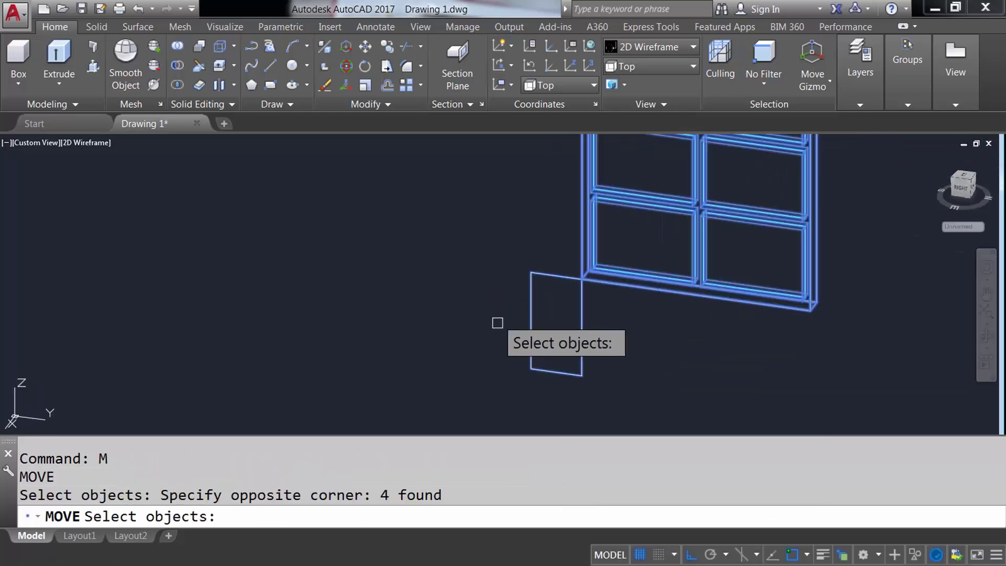
{"action": "scroll", "coordinate": [561, 419], "scroll_direction": "up", "scroll_amount": 2}
{"action": "key", "text": "Return"}
{"action": "left_click", "coordinate": [506, 387]}
{"action": "scroll", "coordinate": [689, 224], "scroll_direction": "down", "scroll_amount": 5}
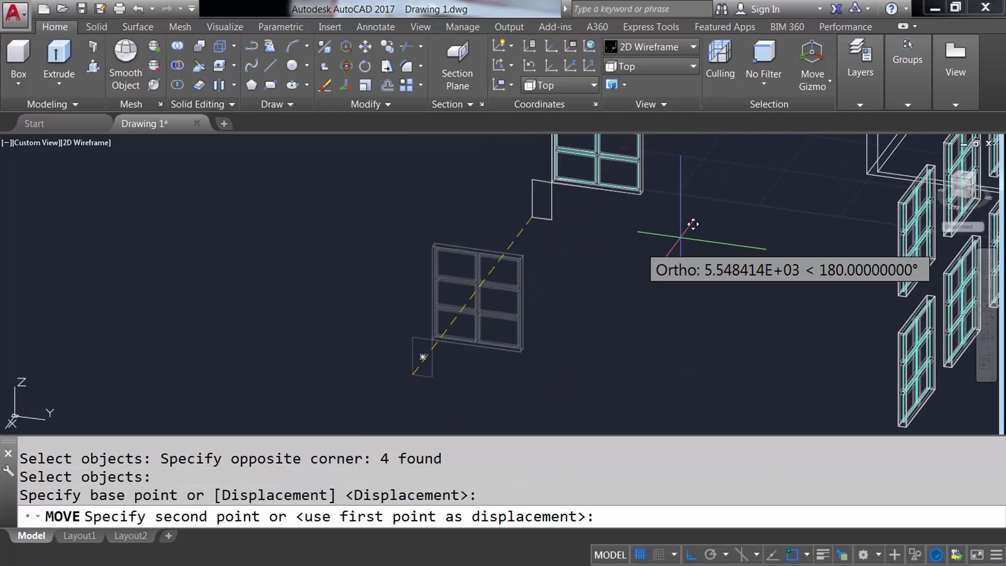
{"action": "scroll", "coordinate": [616, 318], "scroll_direction": "up", "scroll_amount": 5}
{"action": "scroll", "coordinate": [616, 318], "scroll_direction": "down", "scroll_amount": 2}
{"action": "left_click", "coordinate": [466, 393]}
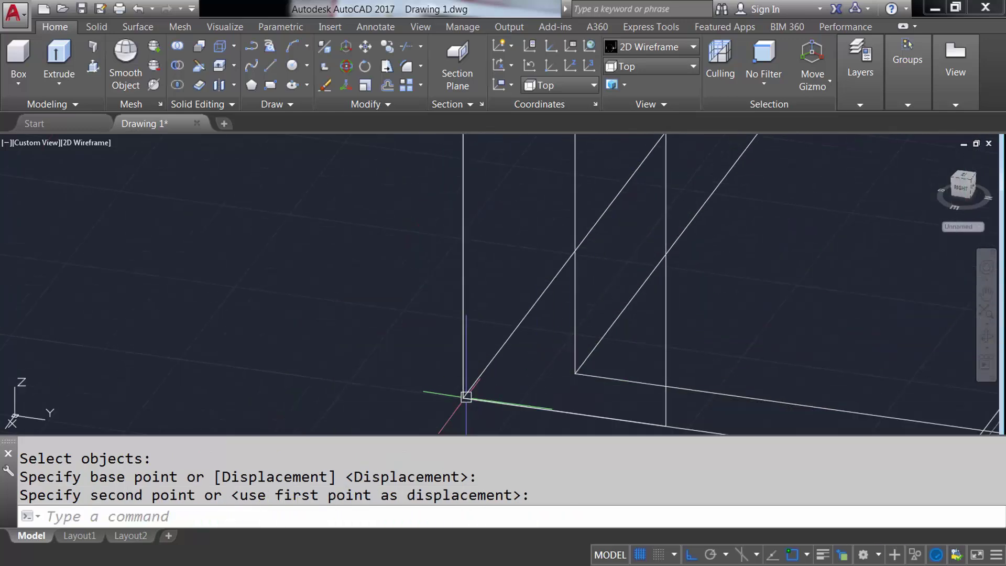
{"action": "scroll", "coordinate": [466, 393], "scroll_direction": "down", "scroll_amount": 3}
{"action": "left_click", "coordinate": [693, 66]}
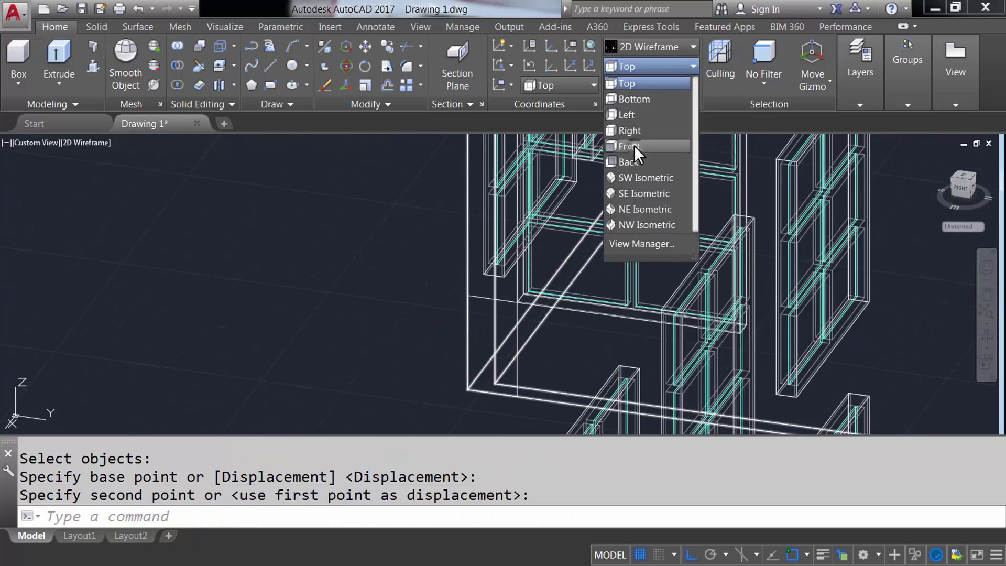
- In the Right side view, mirror the side window, keeping the original
{"action": "left_click", "coordinate": [634, 147]}
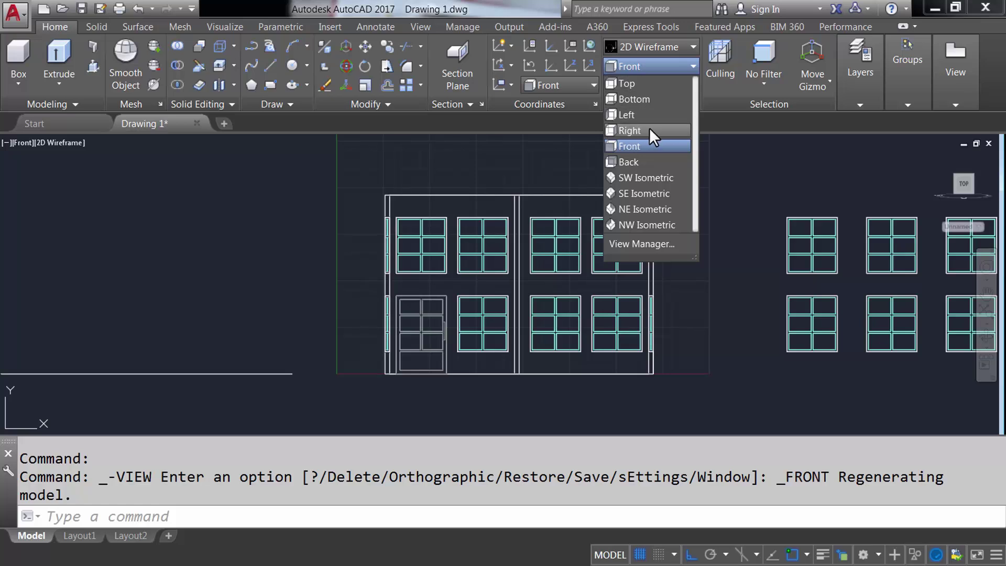
{"action": "left_click", "coordinate": [634, 131]}
{"action": "middle_click_drag", "start_coordinate": [254, 319], "coordinate": [509, 331]}
{"action": "type", "text": "MIRROR"}
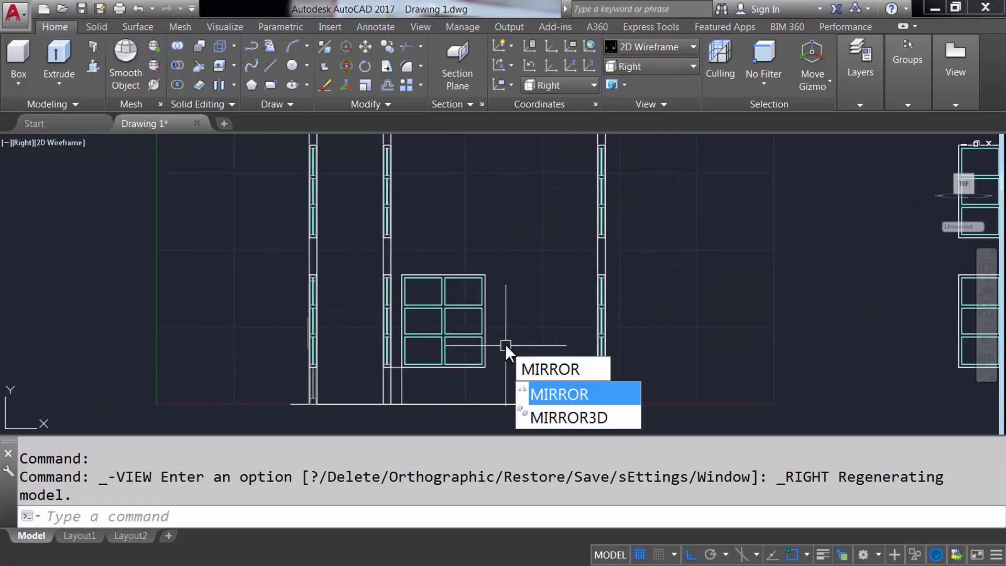
{"action": "key", "text": "Return"}
{"action": "left_click", "coordinate": [402, 387]}
{"action": "key", "text": "Return"}
{"action": "scroll", "coordinate": [471, 346], "scroll_direction": "up", "scroll_amount": 3}
{"action": "left_click", "coordinate": [477, 299]}
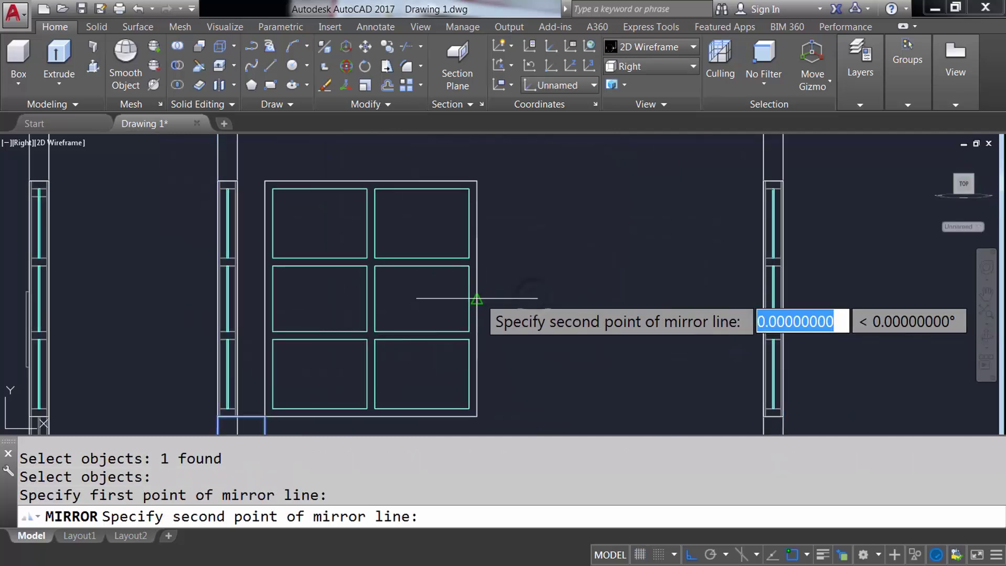
{"action": "left_click", "coordinate": [515, 286]}
{"action": "key", "text": "Return"}
- Mirror the window across a horizontal axis to add one on the other floor
{"action": "type", "text": "RROR"}
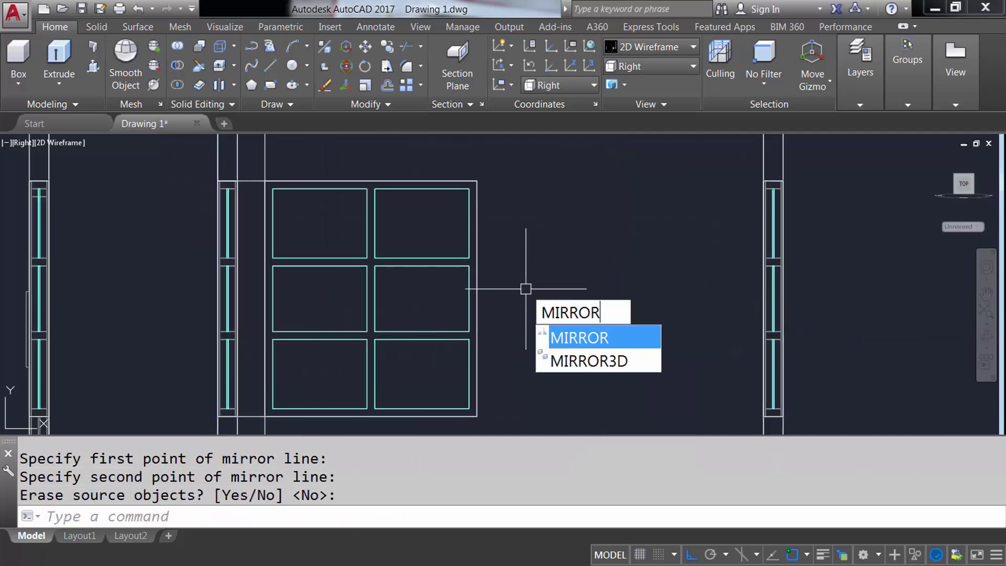
{"action": "key", "text": "Return"}
{"action": "left_click", "coordinate": [510, 335]}
{"action": "left_click", "coordinate": [344, 225]}
{"action": "key", "text": "Return"}
{"action": "scroll", "coordinate": [293, 283], "scroll_direction": "up", "scroll_amount": 3}
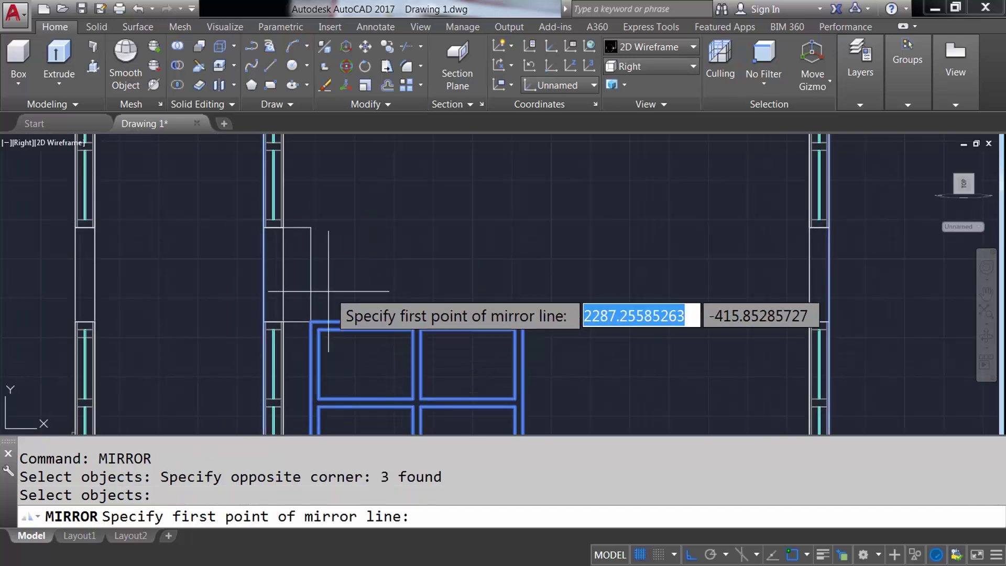
{"action": "left_click", "coordinate": [287, 274]}
{"action": "left_click", "coordinate": [400, 274]}
{"action": "key", "text": "Return"}
{"action": "type", "text": "L"}
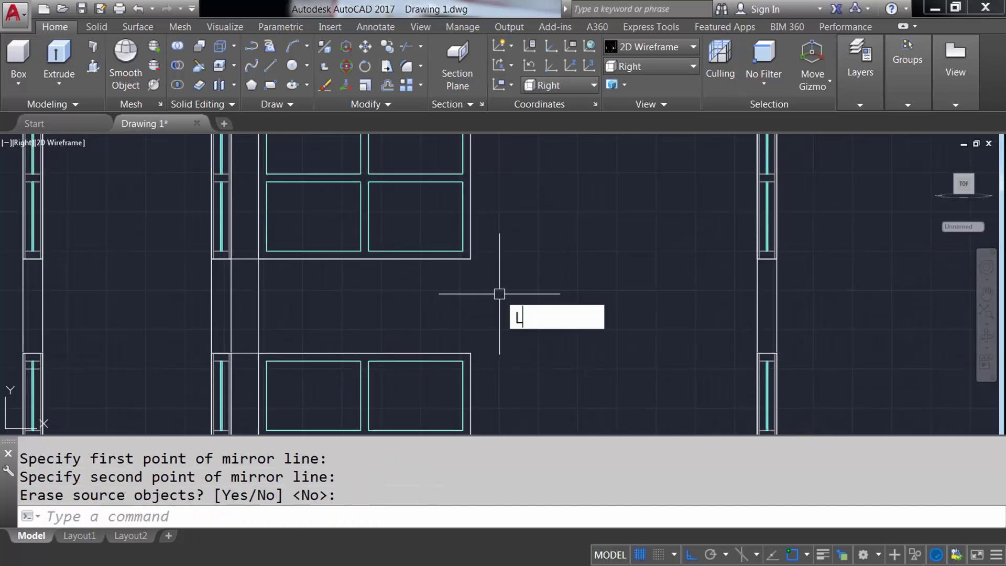
- Draw a 300-unit guide line starting from the window corner
{"action": "key", "text": "Return"}
{"action": "scroll", "coordinate": [494, 281], "scroll_direction": "up", "scroll_amount": 3}
{"action": "left_click", "coordinate": [397, 273]}
{"action": "type", "text": "300"}
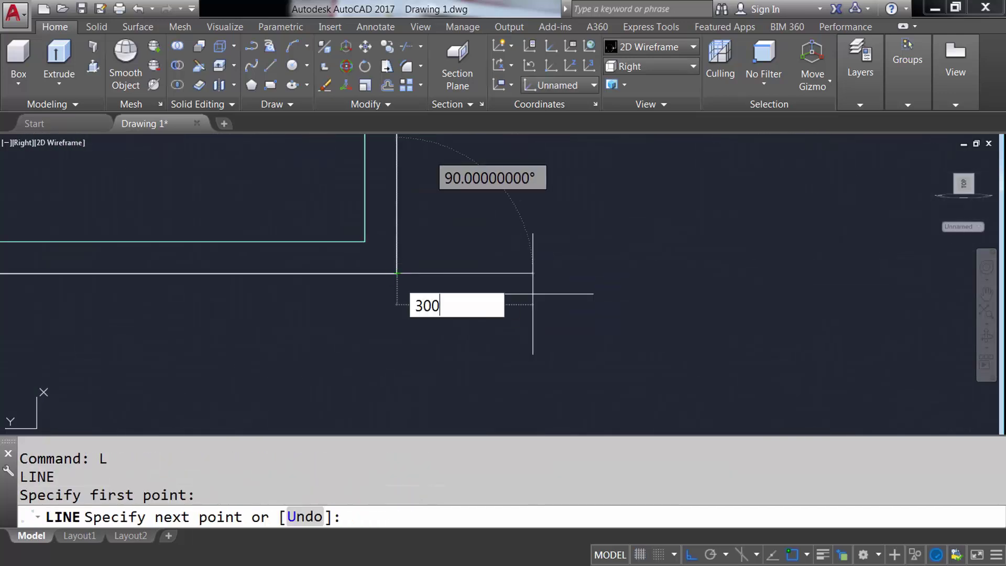
{"action": "key", "text": "Return"}
{"action": "key", "text": "Return"}
{"action": "scroll", "coordinate": [529, 296], "scroll_direction": "down", "scroll_amount": 5}
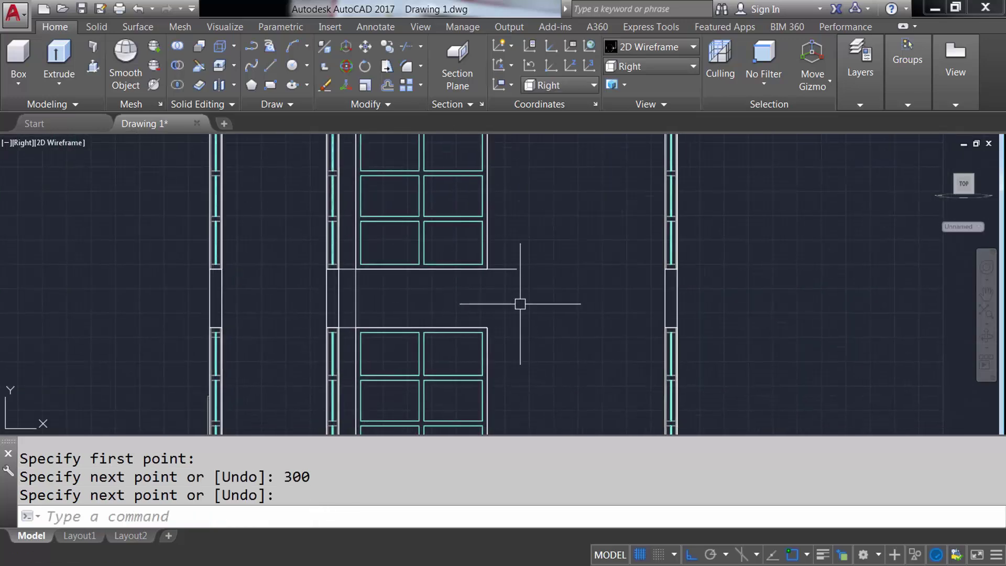
{"action": "type", "text": "MIRROR"}
{"action": "key", "text": "Return"}
{"action": "left_click", "coordinate": [445, 340]}
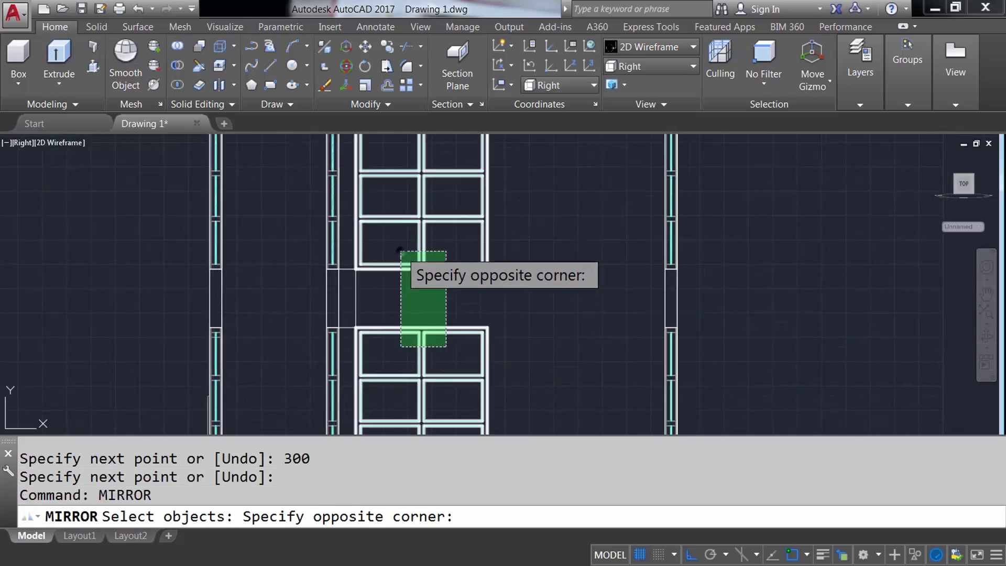